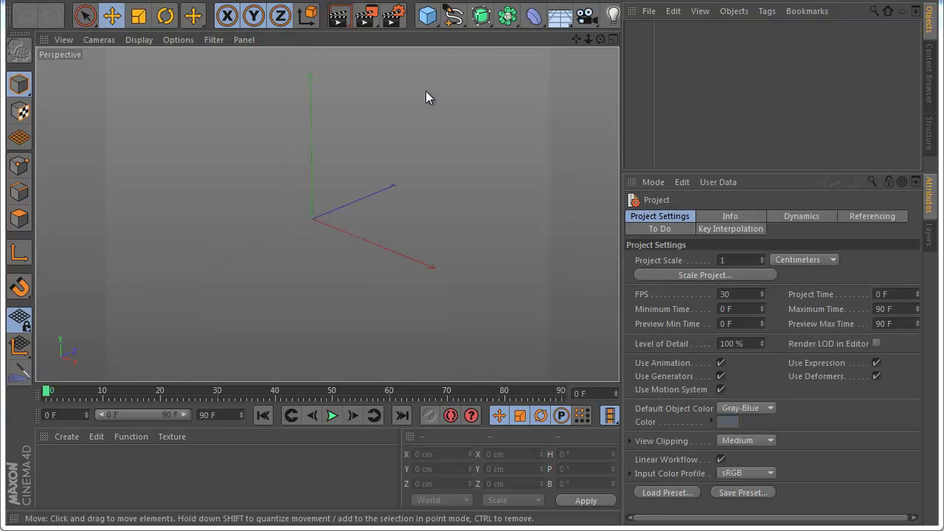
Add a 400 x 400 cm plane and make it an editable polygon object
{"action": "left_click_drag", "start_coordinate": [428, 16], "coordinate": [561, 64]}
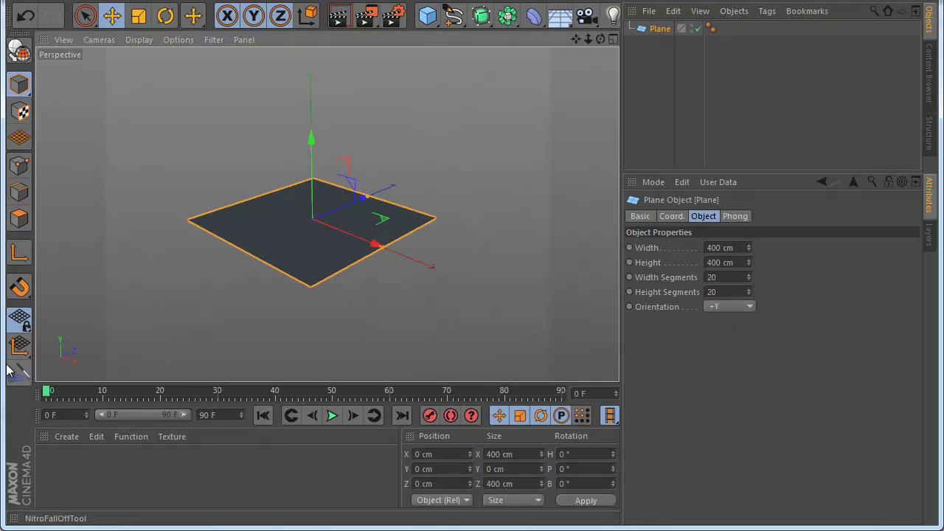
{"action": "left_click", "coordinate": [20, 57]}
{"action": "scroll", "coordinate": [443, 259], "scroll_direction": "down", "scroll_amount": 2}
{"action": "scroll", "coordinate": [336, 286], "scroll_direction": "up", "scroll_amount": 1}
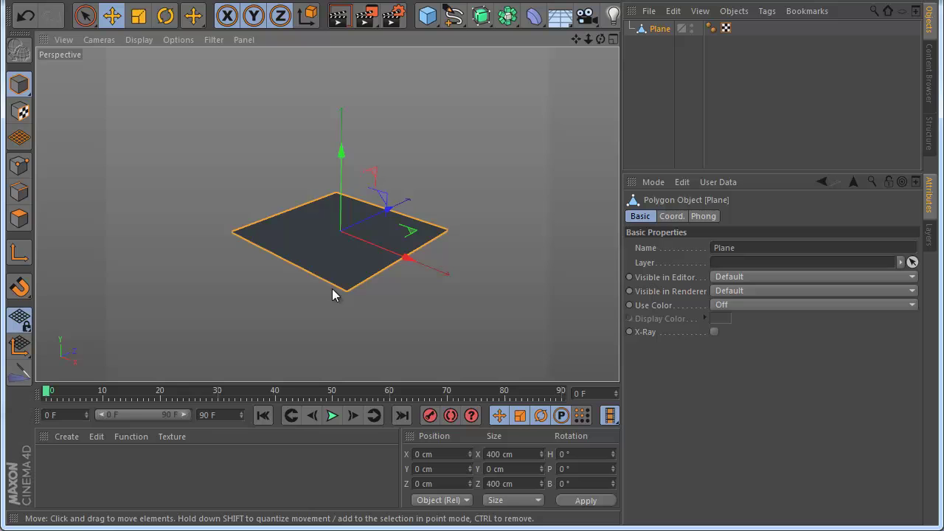
Draw a NitroFallOff across the middle of the plane along its Z direction with the NitroFallOffTool
{"action": "left_click", "coordinate": [20, 374]}
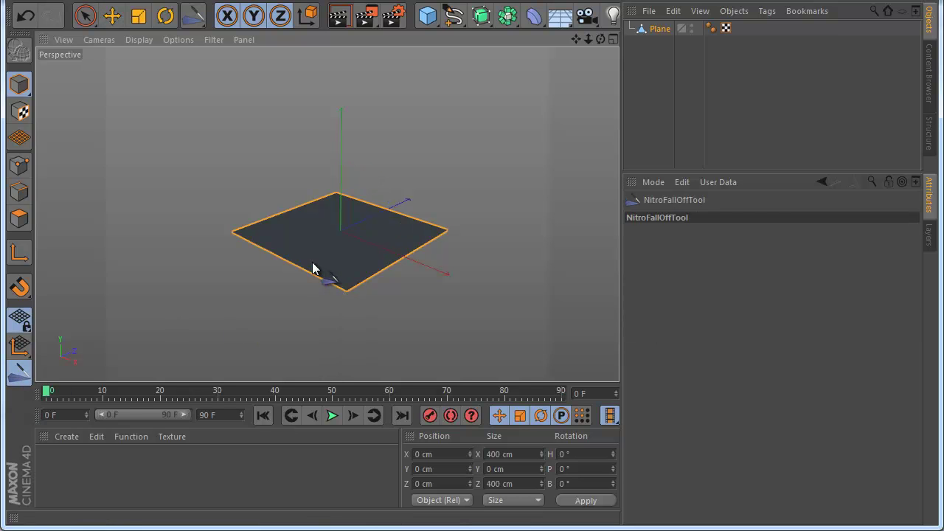
{"action": "left_click_drag", "start_coordinate": [600, 39], "coordinate": [473, 326]}
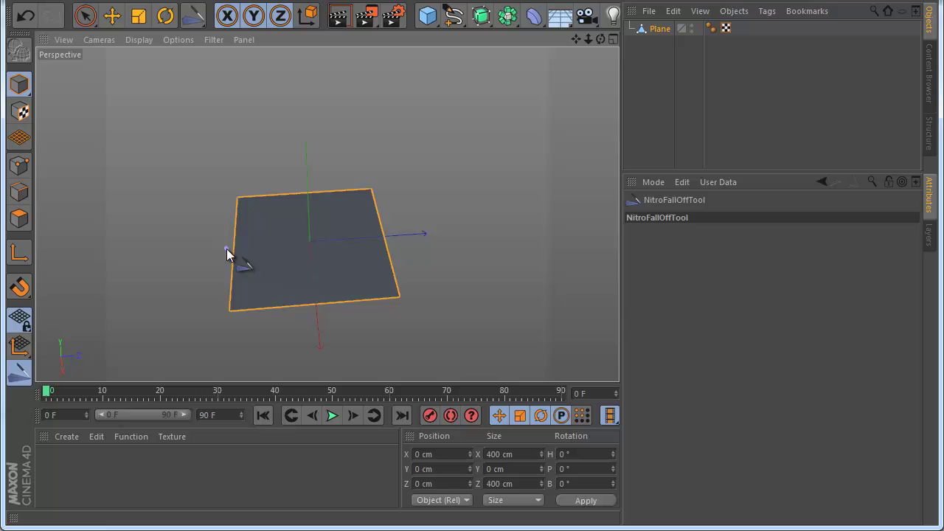
{"action": "left_click_drag", "start_coordinate": [226, 248], "coordinate": [403, 240]}
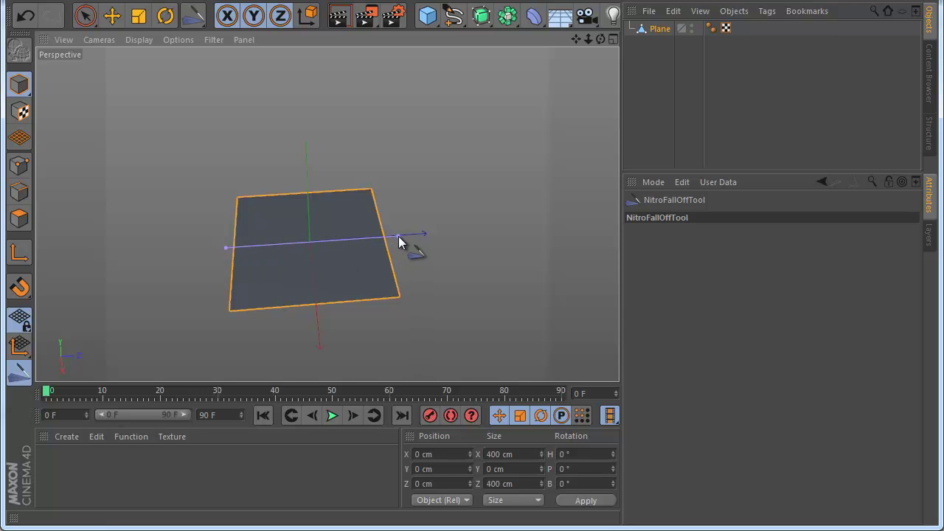
{"action": "left_click_drag", "start_coordinate": [398, 236], "coordinate": [398, 237]}
{"action": "scroll", "coordinate": [400, 253], "scroll_direction": "down", "scroll_amount": 2}
{"action": "scroll", "coordinate": [306, 300], "scroll_direction": "up", "scroll_amount": 4}
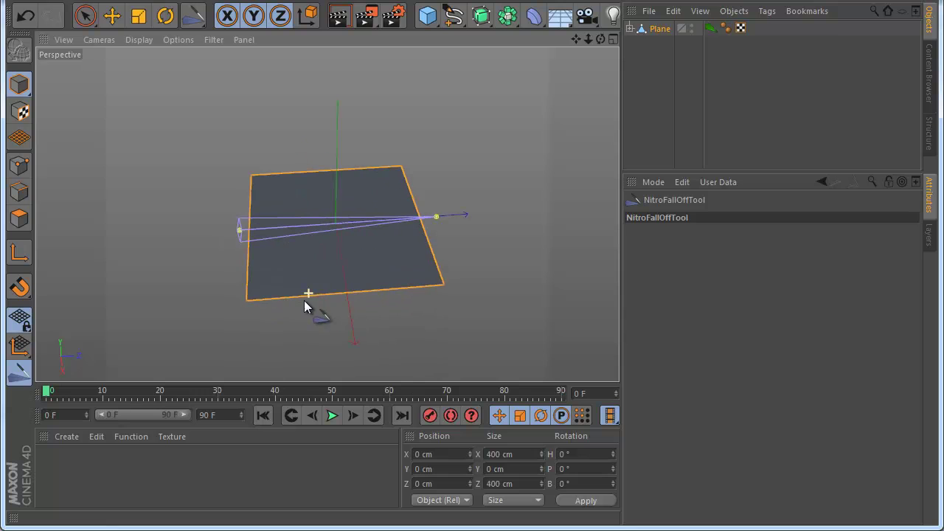
{"action": "scroll", "coordinate": [395, 235], "scroll_direction": "down", "scroll_amount": 2}
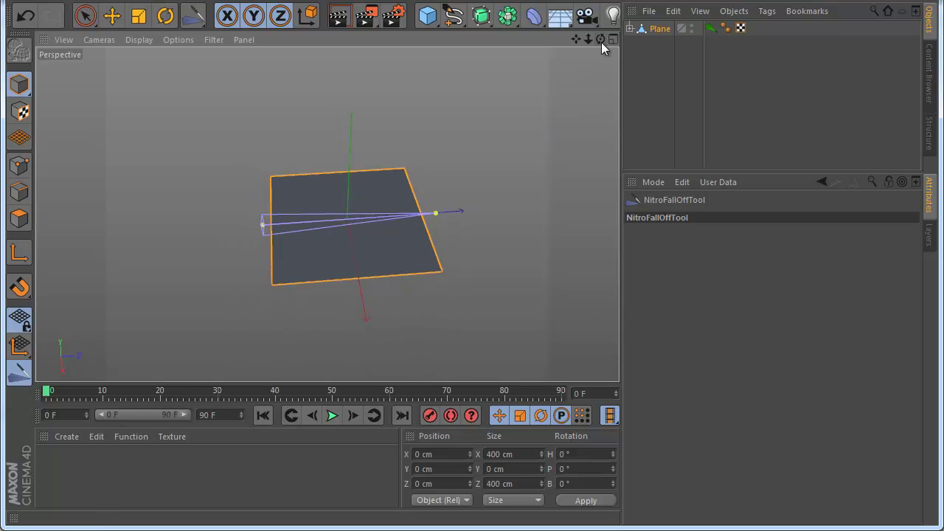
{"action": "left_click_drag", "start_coordinate": [601, 42], "coordinate": [616, 44]}
Auto-size the plane's NitroFallOff object along Z so it spans 200 to -200
{"action": "left_click", "coordinate": [629, 29]}
{"action": "left_click", "coordinate": [654, 44]}
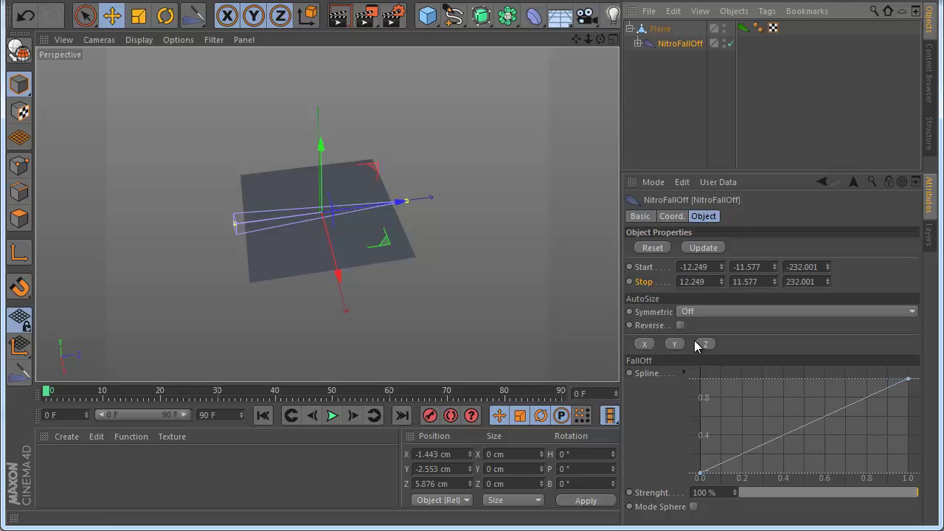
{"action": "left_click", "coordinate": [652, 344]}
{"action": "left_click", "coordinate": [705, 344]}
{"action": "scroll", "coordinate": [328, 237], "scroll_direction": "up", "scroll_amount": 1}
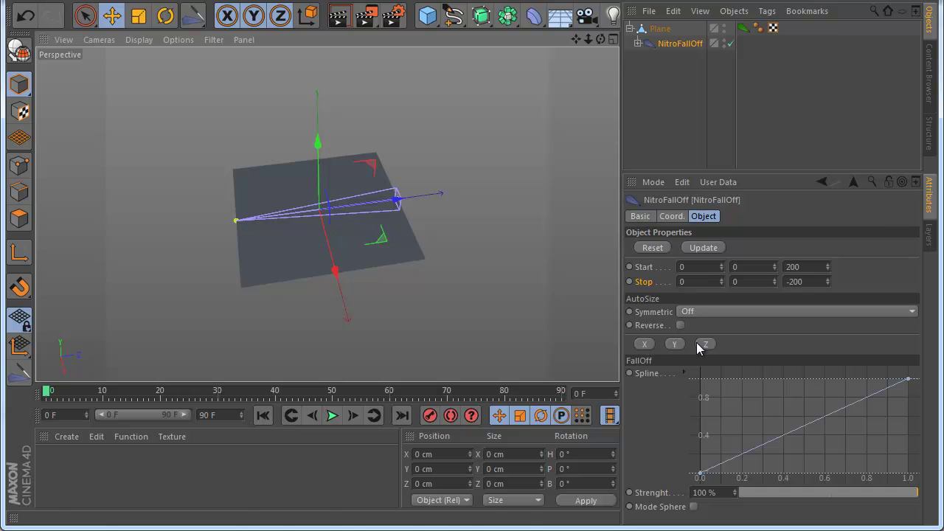
Select a patch of polygons near the back of the plane with Live Selection
{"action": "left_click", "coordinate": [658, 30]}
{"action": "left_click", "coordinate": [19, 218]}
{"action": "left_click", "coordinate": [85, 15]}
{"action": "mouse_move", "coordinate": [298, 179]}
{"action": "left_mouse_down"}
{"action": "mouse_move", "coordinate": [292, 188]}
{"action": "mouse_move", "coordinate": [309, 188]}
{"action": "left_mouse_up"}
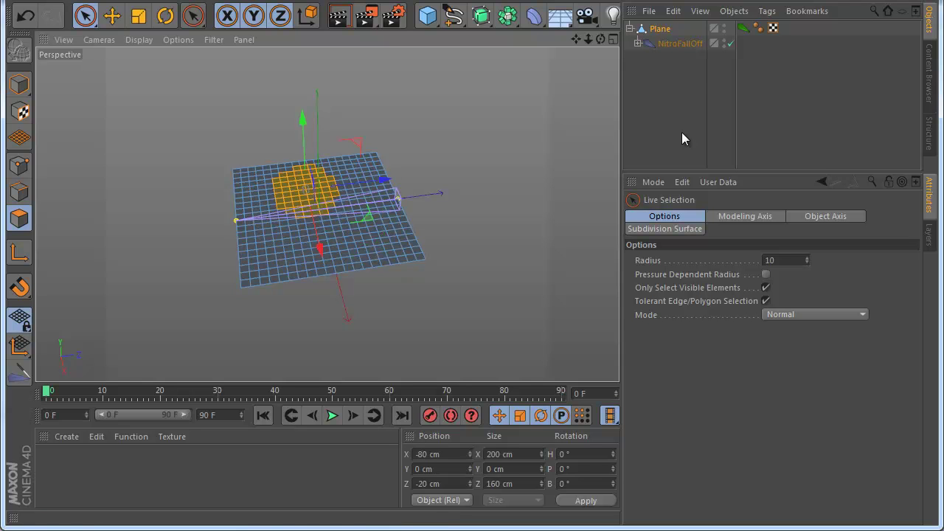
Auto-size the NitroFallOff to the selected polygons on X, Y and finally Z, spanning -80 to 80
{"action": "left_click", "coordinate": [685, 44]}
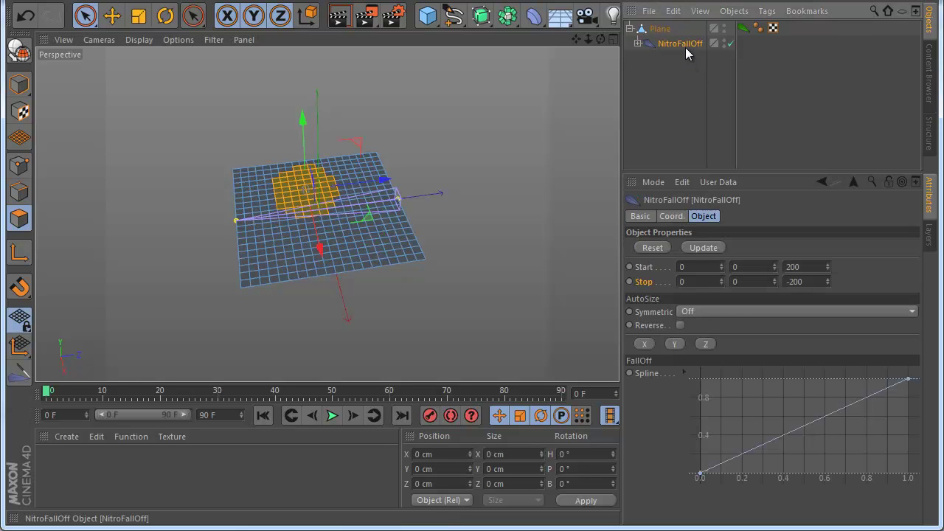
{"action": "left_click", "coordinate": [644, 344]}
{"action": "left_click", "coordinate": [674, 344]}
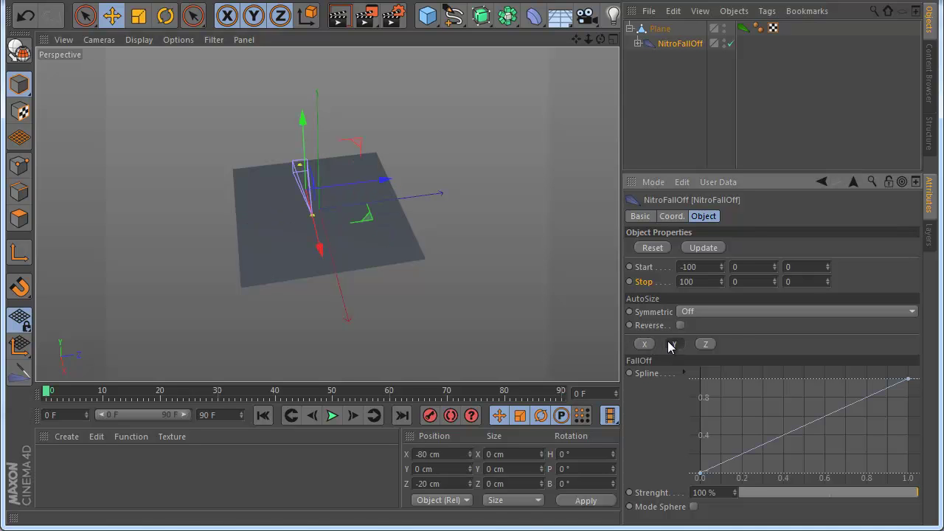
{"action": "left_click", "coordinate": [706, 343]}
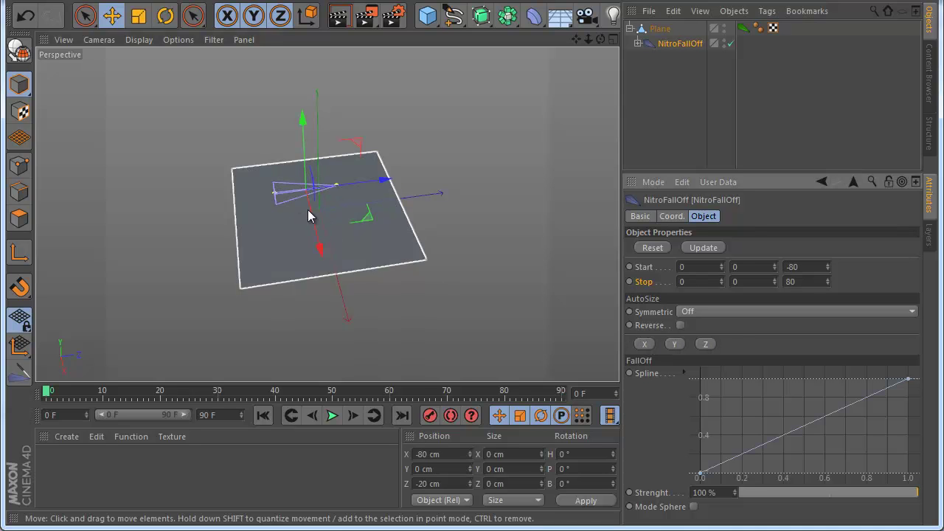
Auto-size the NitroFallOff to the whole plane on each axis, finishing on Z with start 200 and stop -200
{"action": "left_click", "coordinate": [645, 344]}
{"action": "left_click", "coordinate": [673, 344]}
{"action": "left_click", "coordinate": [705, 344]}
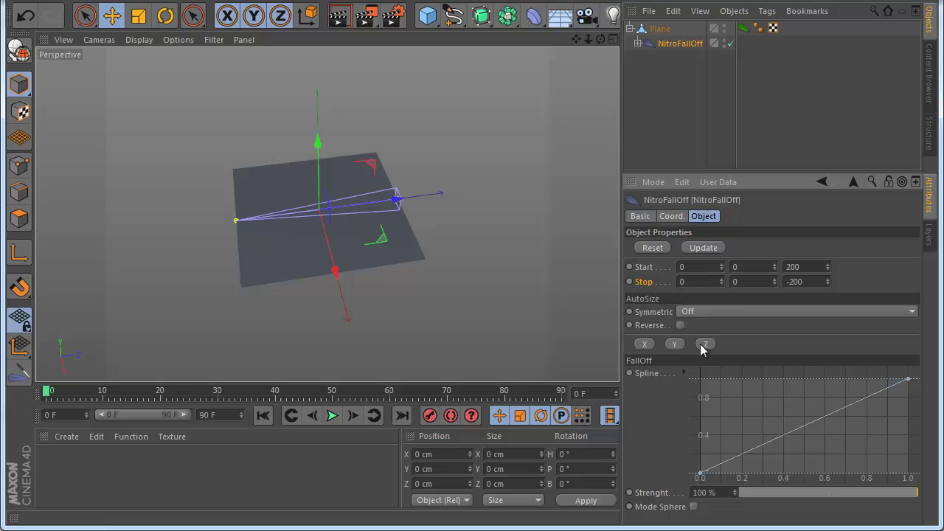
{"action": "left_click", "coordinate": [643, 346]}
{"action": "left_click", "coordinate": [673, 345]}
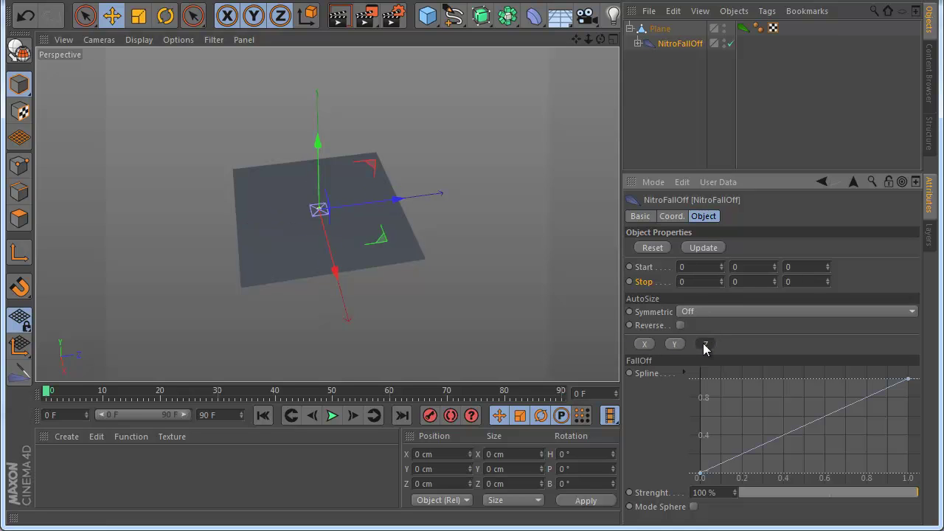
{"action": "left_click", "coordinate": [705, 344]}
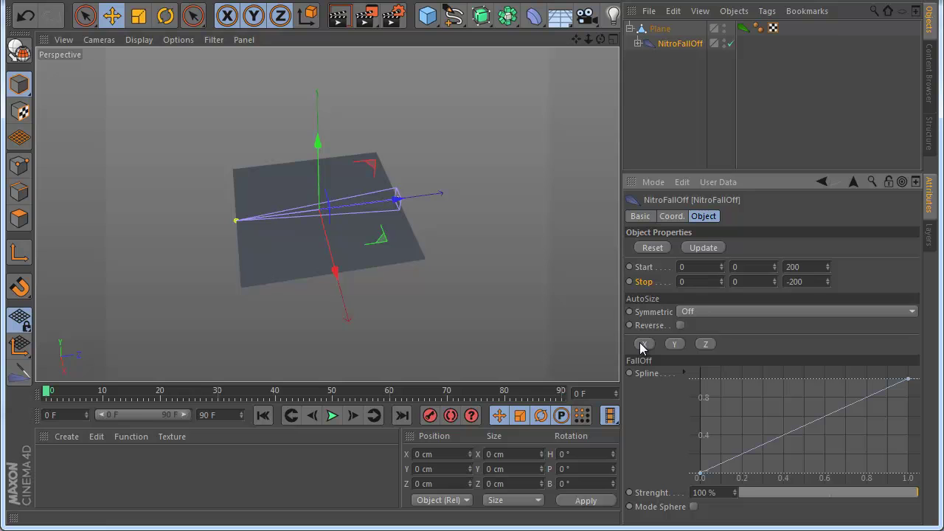
{"action": "left_click_drag", "start_coordinate": [19, 344], "coordinate": [75, 417]}
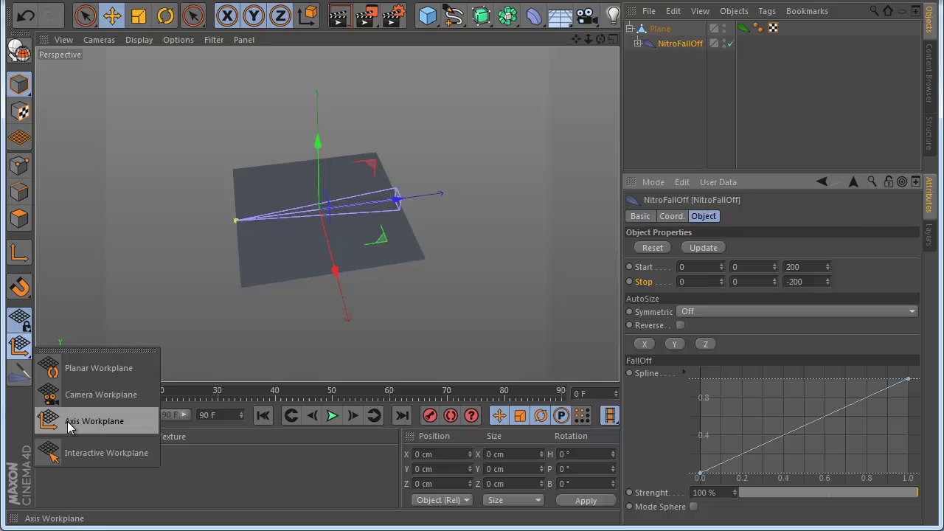
{"action": "left_click", "coordinate": [388, 314]}
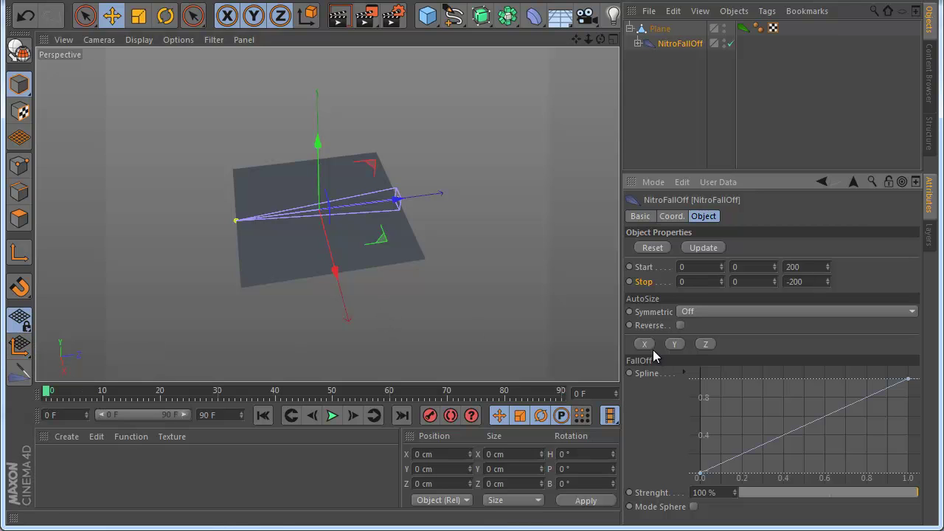
{"action": "scroll", "coordinate": [324, 265], "scroll_direction": "down", "scroll_amount": 2}
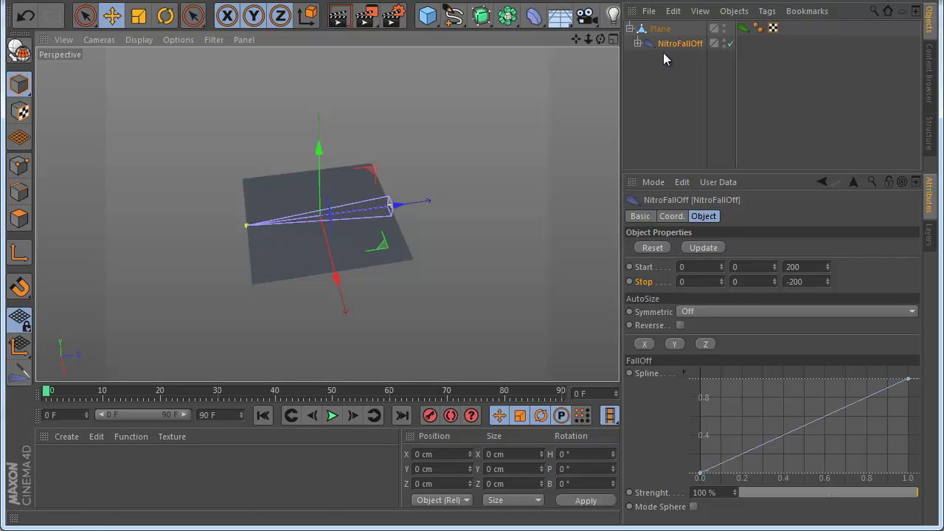
Select all of the plane's polygons and move them up along Y into a slope about 224 cm high
{"action": "left_click", "coordinate": [659, 30]}
{"action": "left_click", "coordinate": [20, 219]}
{"action": "left_click", "coordinate": [305, 246]}
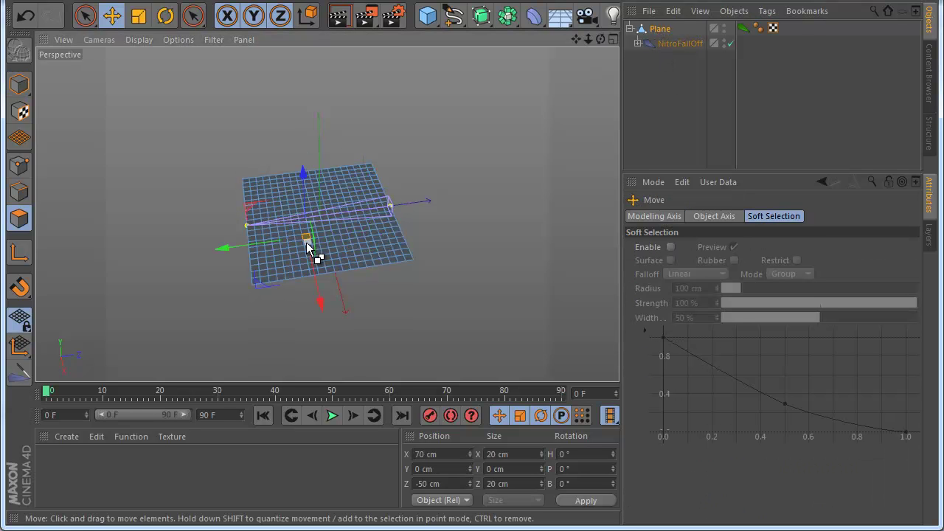
{"action": "key", "text": "ctrl+a"}
{"action": "scroll", "coordinate": [306, 246], "scroll_direction": "up", "scroll_amount": 2}
{"action": "left_click_drag", "start_coordinate": [468, 316], "coordinate": [472, 325], "text": "alt"}
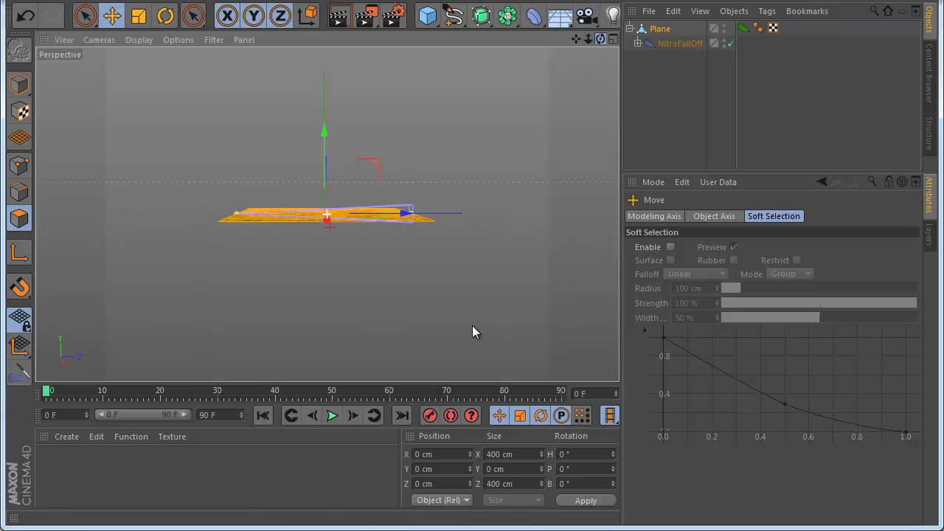
{"action": "left_click_drag", "start_coordinate": [325, 135], "coordinate": [553, 123]}
{"action": "left_click_drag", "start_coordinate": [573, 40], "coordinate": [322, 234]}
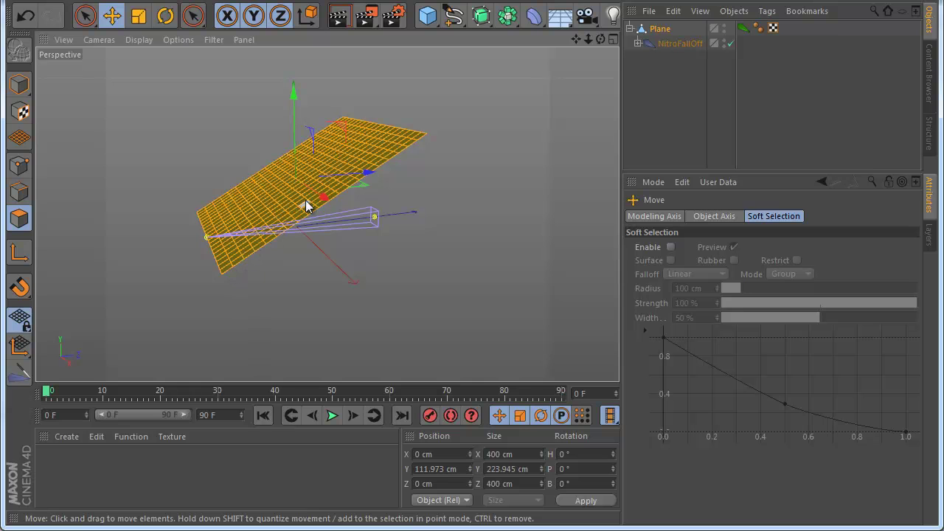
Reset the plane's shape from the NitroFallOff object, and undo the reset
{"action": "left_click", "coordinate": [653, 45]}
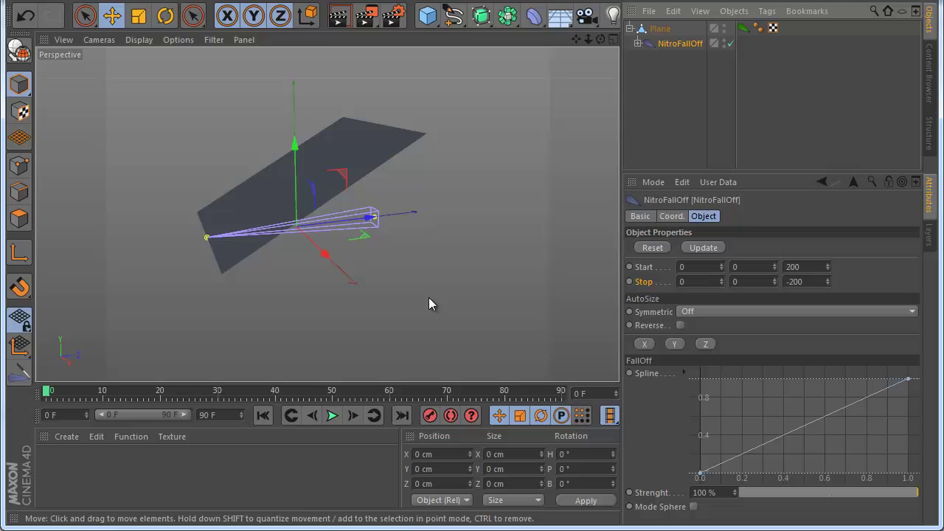
{"action": "left_click_drag", "start_coordinate": [599, 38], "coordinate": [333, 282]}
{"action": "scroll", "coordinate": [333, 281], "scroll_direction": "down", "scroll_amount": 1}
{"action": "scroll", "coordinate": [436, 101], "scroll_direction": "up", "scroll_amount": 4}
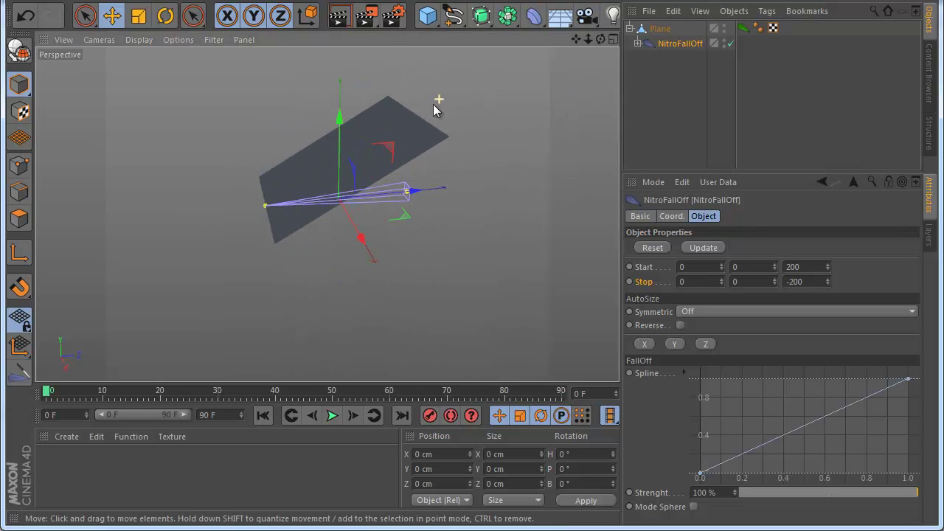
{"action": "scroll", "coordinate": [295, 202], "scroll_direction": "down", "scroll_amount": 4}
{"action": "scroll", "coordinate": [333, 191], "scroll_direction": "down", "scroll_amount": 2}
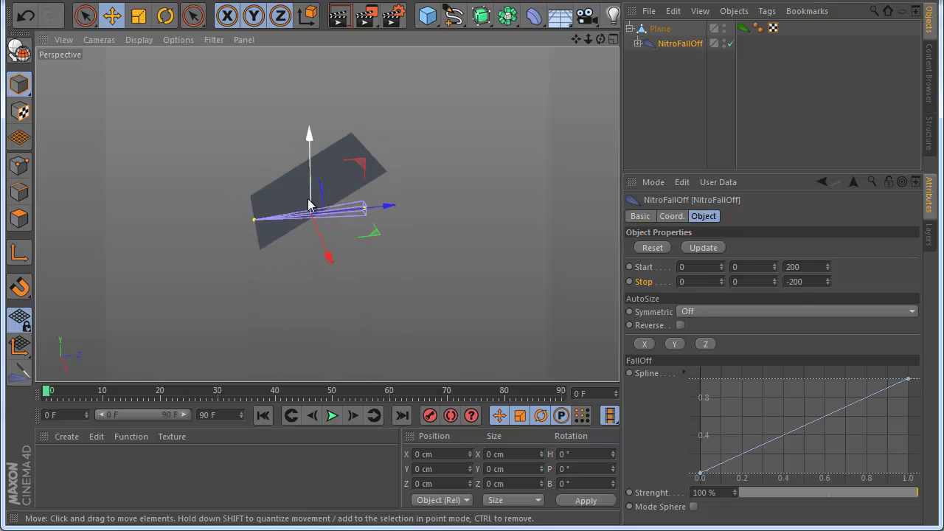
{"action": "scroll", "coordinate": [310, 187], "scroll_direction": "up", "scroll_amount": 2}
{"action": "left_click", "coordinate": [651, 248]}
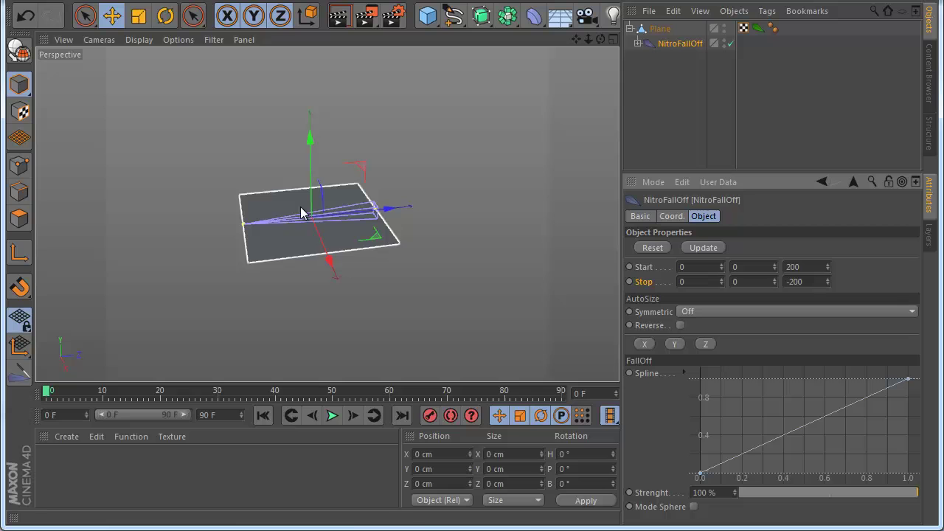
{"action": "left_click", "coordinate": [29, 19]}
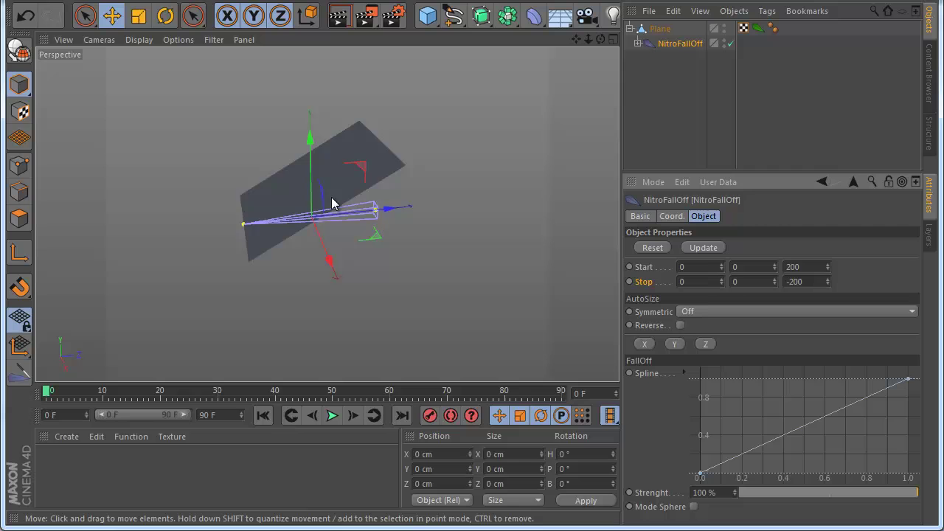
Lower the plane's polygons slightly along Y and move them along X, widening the plane to about 917 cm
{"action": "left_click", "coordinate": [659, 29]}
{"action": "left_click", "coordinate": [19, 218]}
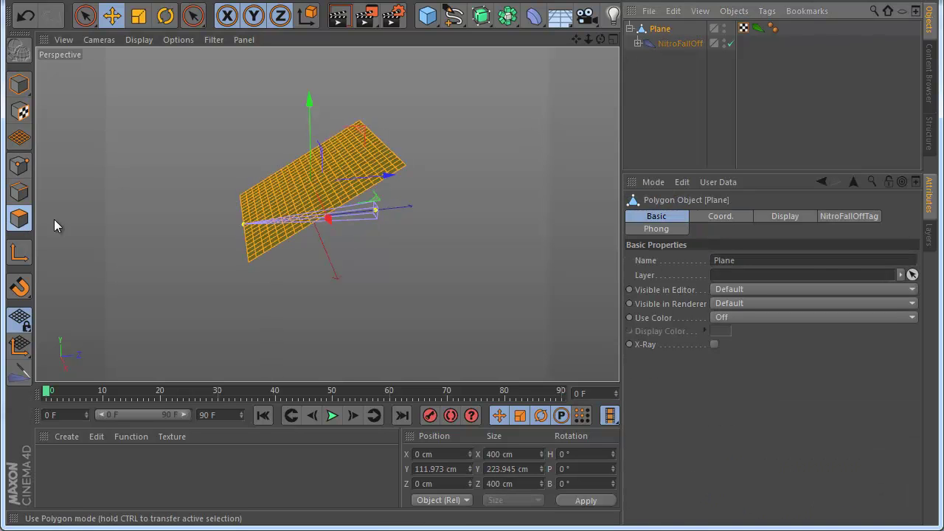
{"action": "left_click_drag", "start_coordinate": [310, 137], "coordinate": [244, 119]}
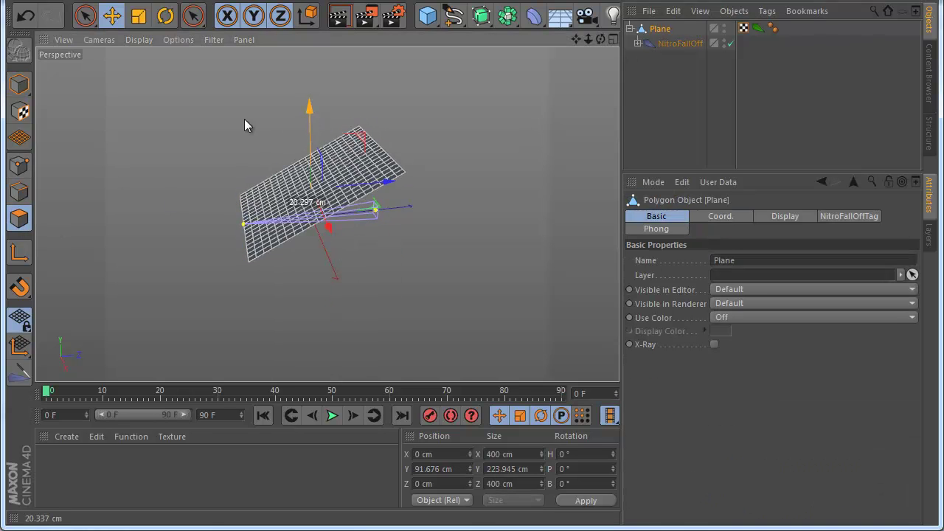
{"action": "left_click_drag", "start_coordinate": [326, 215], "coordinate": [382, 355]}
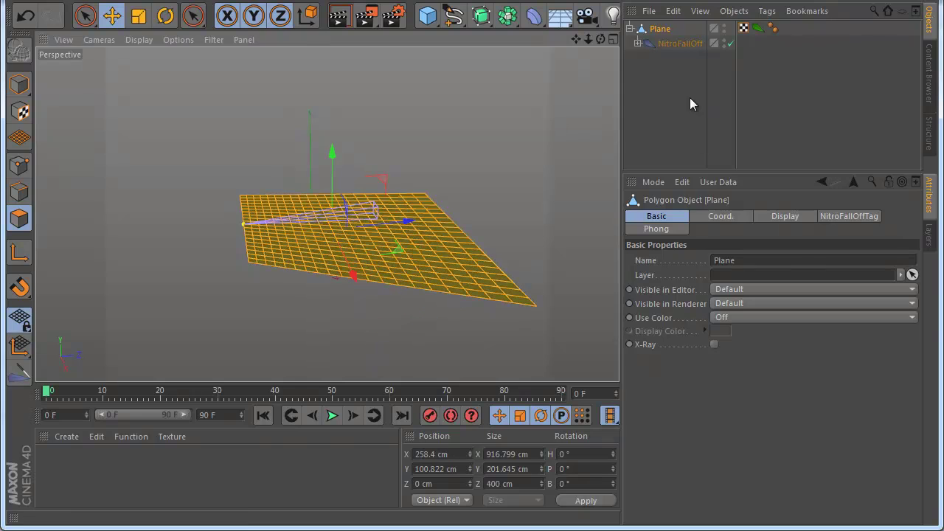
Reset the plane to its stored sloped shape from the NitroFallOff object, and update the falloff
{"action": "left_click", "coordinate": [673, 46]}
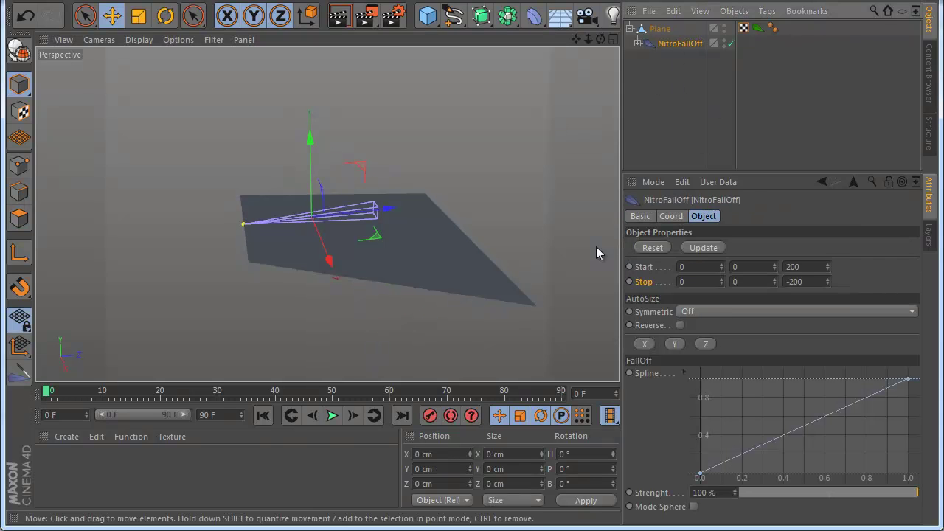
{"action": "left_click", "coordinate": [652, 247]}
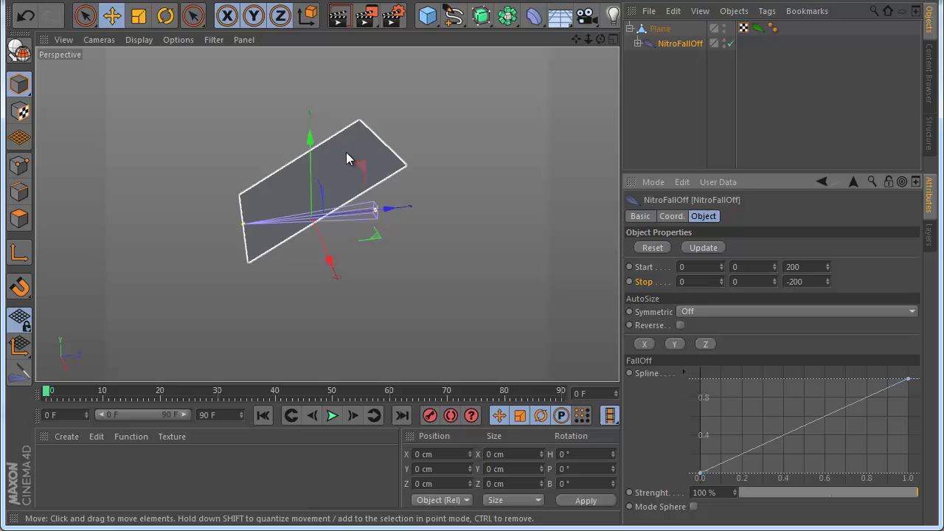
{"action": "left_click", "coordinate": [702, 248]}
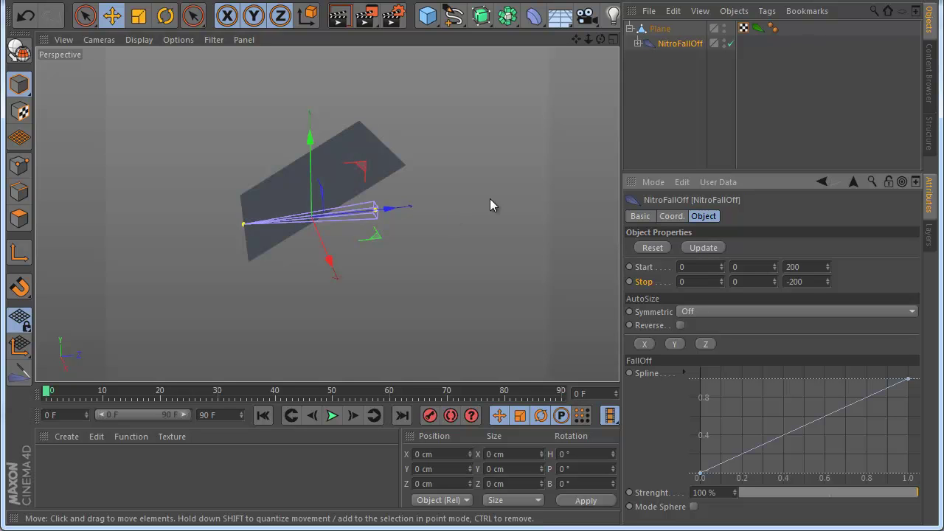
Undo the falloff reset and the last polygon moves on the plane
{"action": "left_click", "coordinate": [26, 22]}
{"action": "left_click", "coordinate": [26, 22]}
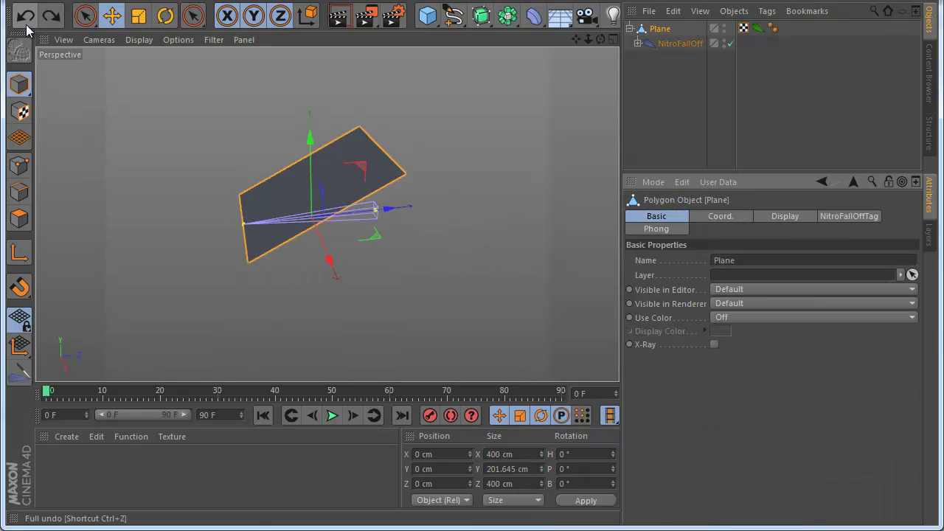
{"action": "left_click", "coordinate": [27, 25]}
{"action": "left_click", "coordinate": [27, 25]}
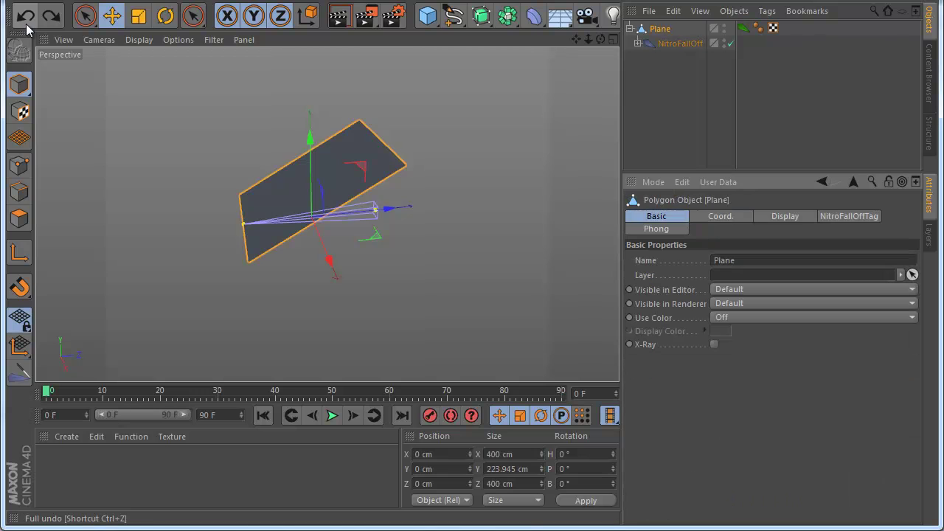
Undo the remaining vertical polygon move on the plane
{"action": "left_click", "coordinate": [26, 25]}
{"action": "scroll", "coordinate": [247, 288], "scroll_direction": "up", "scroll_amount": 3}
{"action": "scroll", "coordinate": [345, 261], "scroll_direction": "down", "scroll_amount": 1}
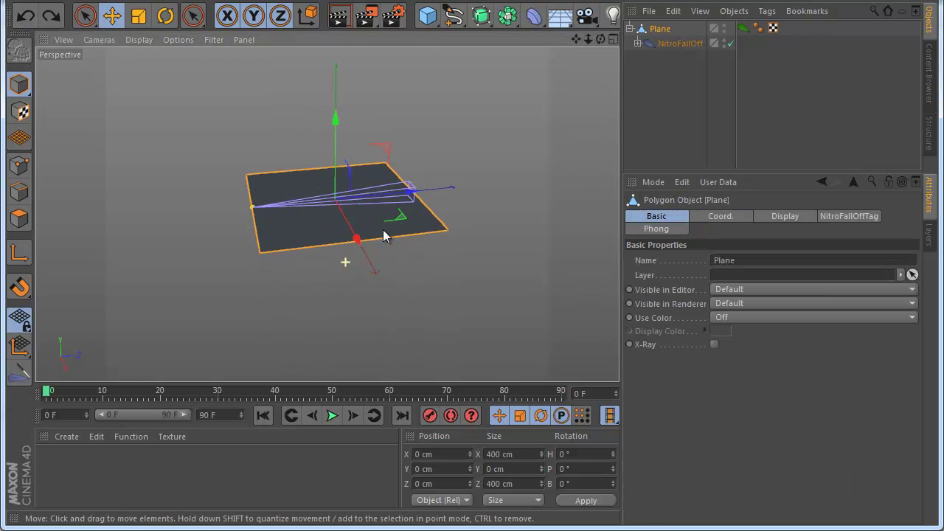
{"action": "left_click_drag", "start_coordinate": [576, 39], "coordinate": [562, 74]}
{"action": "left_click_drag", "start_coordinate": [474, 331], "coordinate": [484, 347], "text": "alt"}
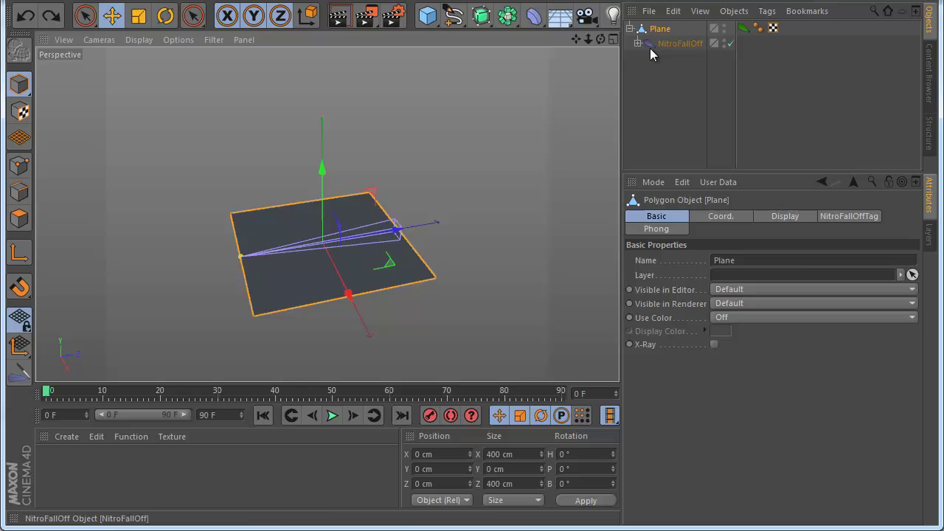
Set the X value of the NitroFallOff object's Start point to -231
{"action": "left_click", "coordinate": [651, 46]}
{"action": "scroll", "coordinate": [329, 302], "scroll_direction": "up", "scroll_amount": 1}
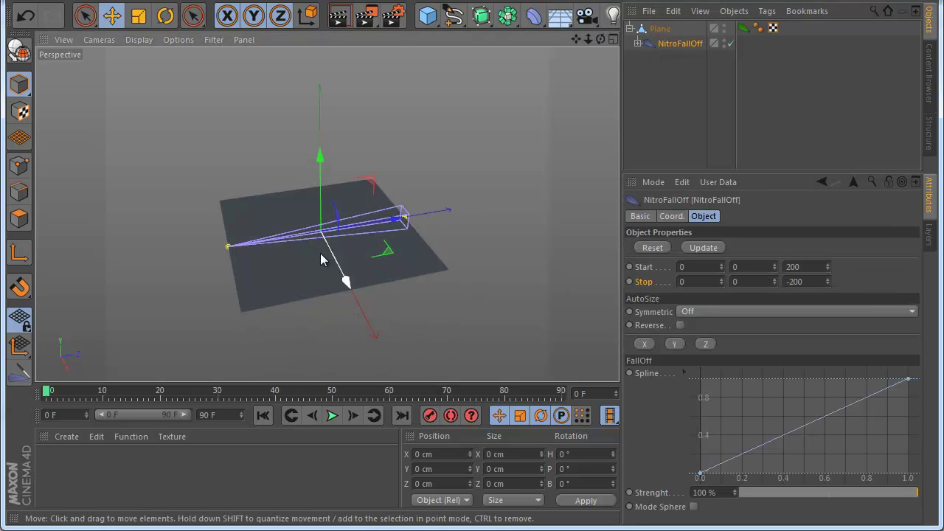
{"action": "scroll", "coordinate": [311, 248], "scroll_direction": "down", "scroll_amount": 1}
{"action": "scroll", "coordinate": [311, 249], "scroll_direction": "up", "scroll_amount": 1}
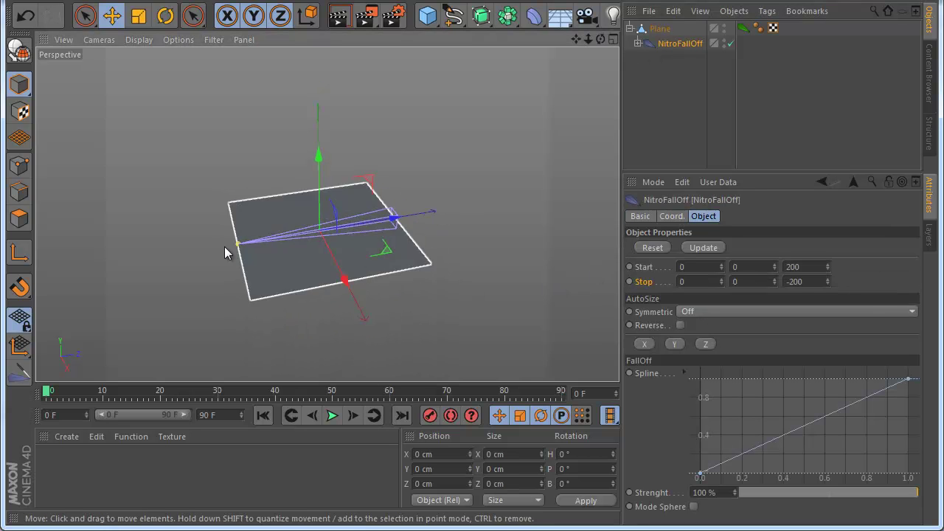
{"action": "scroll", "coordinate": [242, 249], "scroll_direction": "up", "scroll_amount": 4}
{"action": "scroll", "coordinate": [254, 225], "scroll_direction": "down", "scroll_amount": 2}
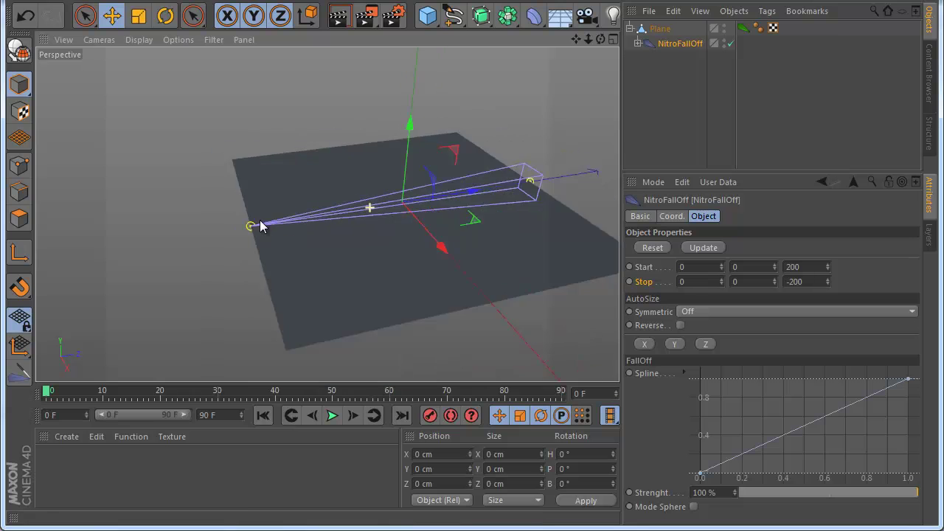
{"action": "mouse_move", "coordinate": [719, 267]}
{"action": "left_mouse_down"}
{"action": "mouse_move", "coordinate": [717, 258]}
{"action": "mouse_move", "coordinate": [726, 274]}
{"action": "mouse_move", "coordinate": [680, 170]}
{"action": "mouse_move", "coordinate": [727, 311]}
{"action": "mouse_move", "coordinate": [721, 267]}
{"action": "left_mouse_up"}
{"action": "left_click", "coordinate": [695, 249]}
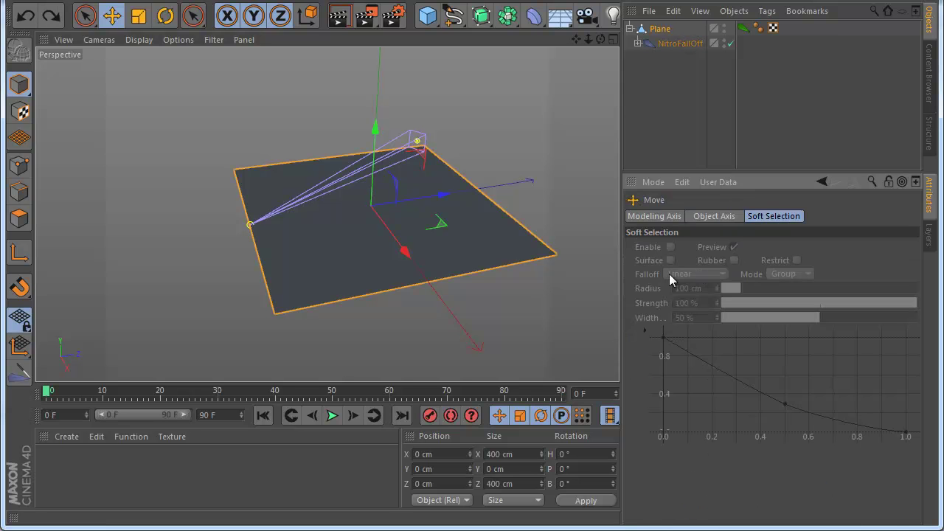
{"action": "left_click", "coordinate": [680, 44]}
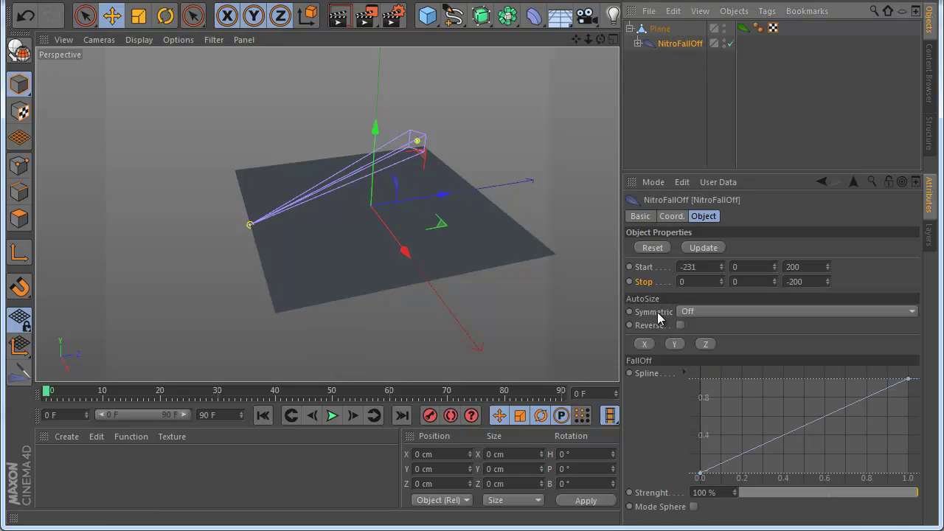
{"action": "right_click", "coordinate": [638, 269]}
{"action": "left_click", "coordinate": [766, 223]}
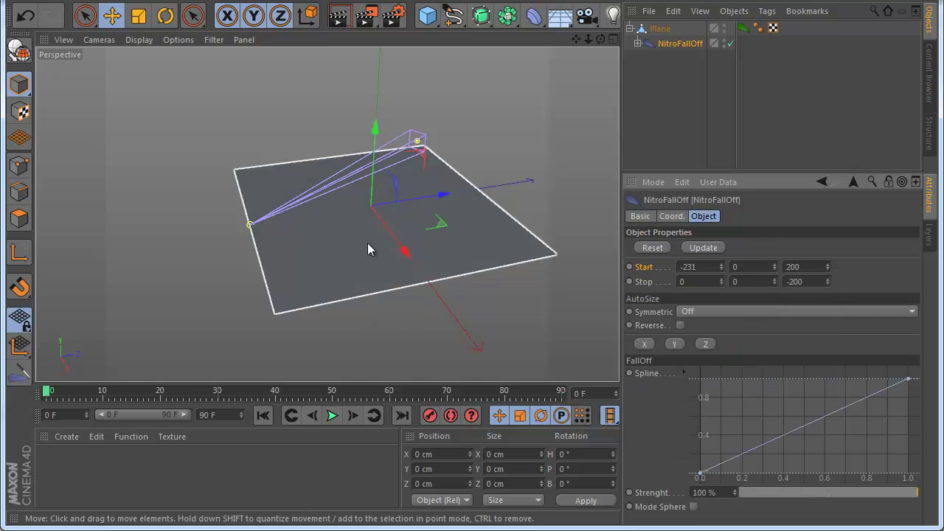
{"action": "left_click", "coordinate": [27, 18]}
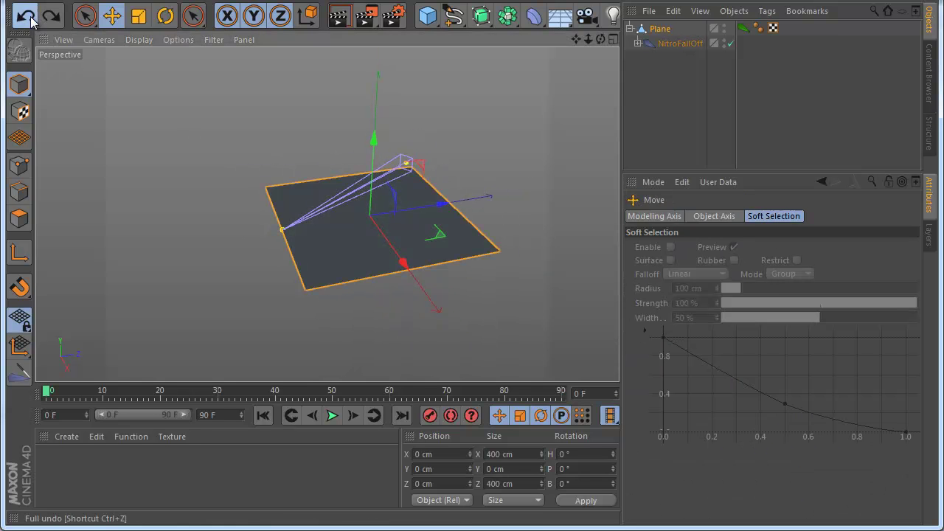
Move the falloff's Start null to about X -232, Y -23, Z 149 cm, and try moving the Stop null
{"action": "left_click", "coordinate": [406, 162]}
{"action": "left_click_drag", "start_coordinate": [505, 180], "coordinate": [471, 185]}
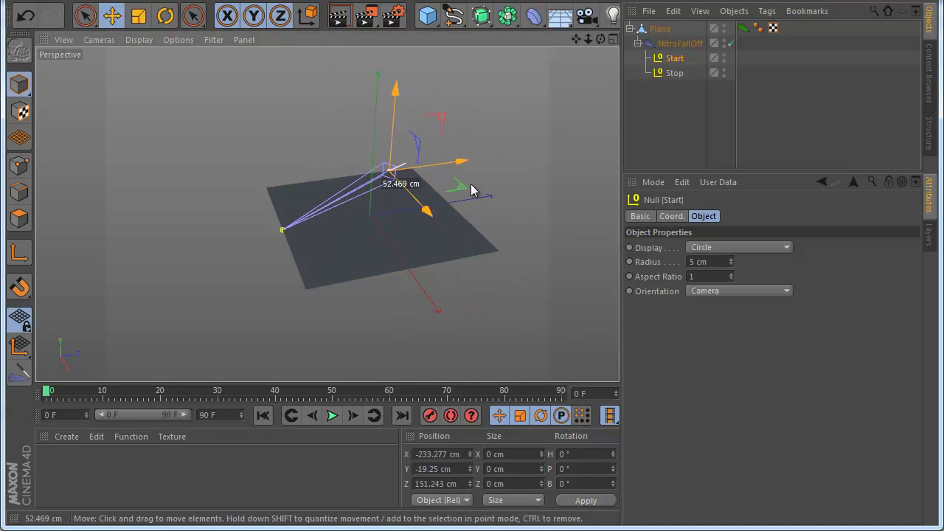
{"action": "left_click", "coordinate": [675, 72]}
{"action": "left_click_drag", "start_coordinate": [612, 110], "coordinate": [565, 93]}
{"action": "key", "text": "ctrl+z"}
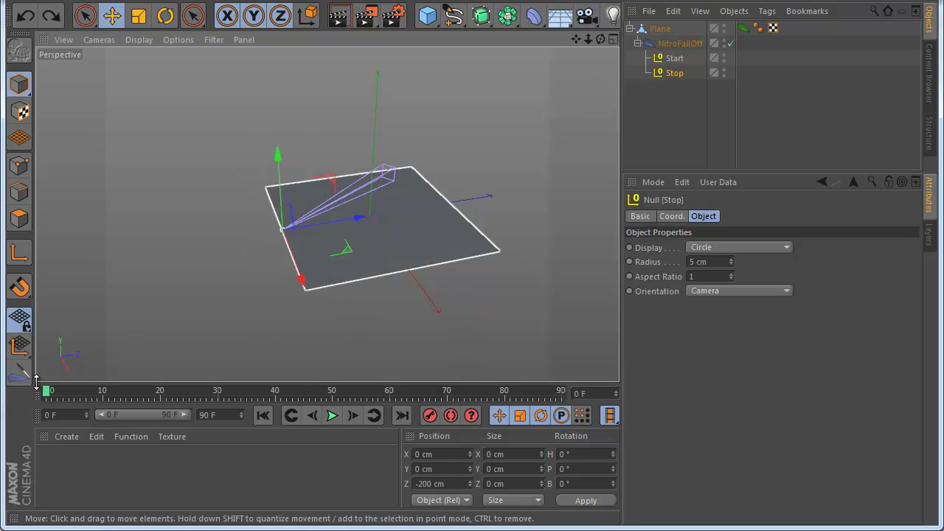
Auto-size the NitroFallOff falloff to the plane along X, and refit it along Z
{"action": "left_click", "coordinate": [680, 43]}
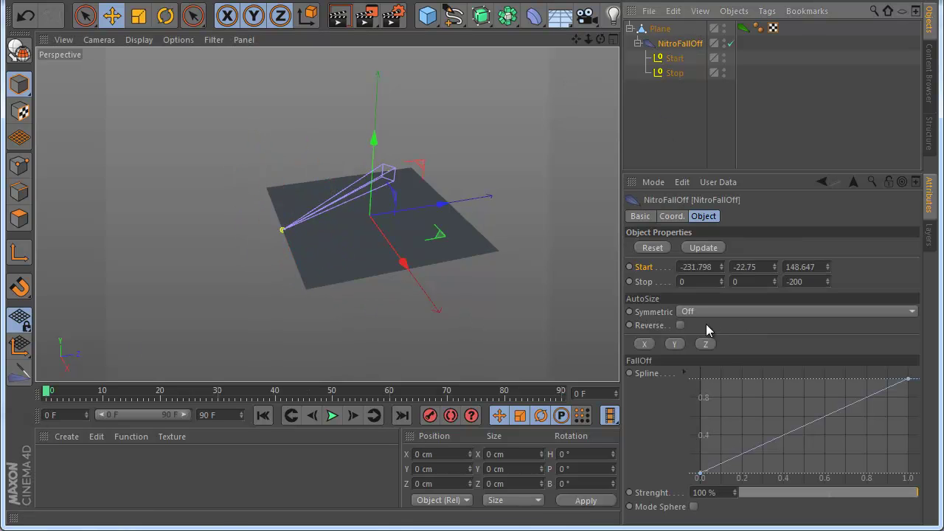
{"action": "left_click", "coordinate": [644, 344]}
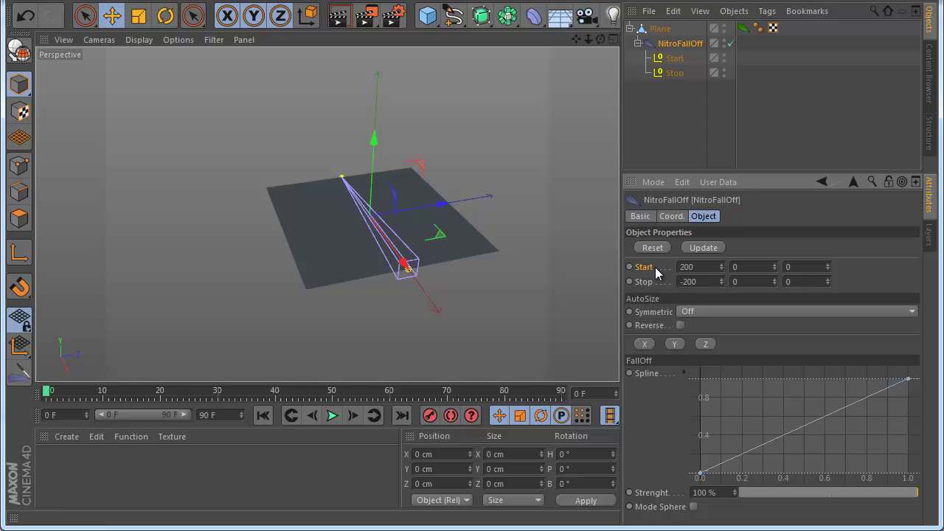
{"action": "left_click", "coordinate": [706, 345]}
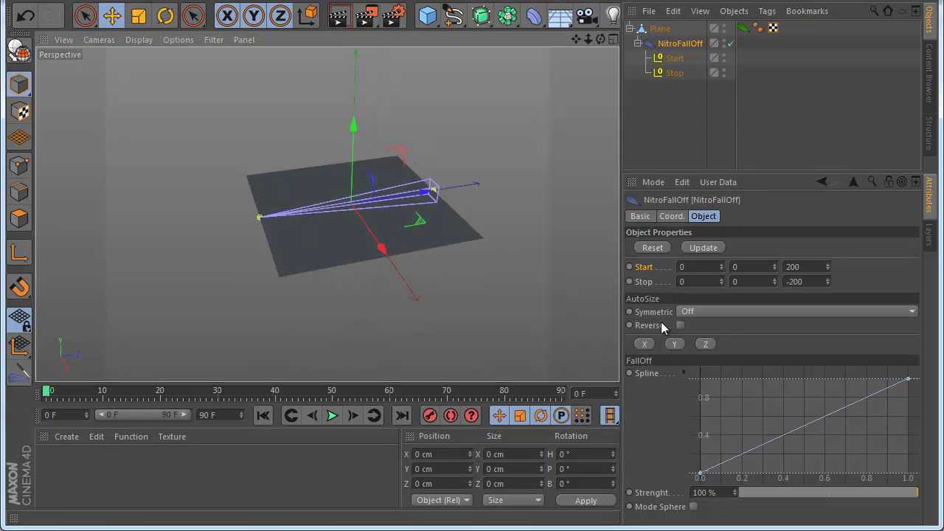
{"action": "scroll", "coordinate": [288, 240], "scroll_direction": "down", "scroll_amount": 2}
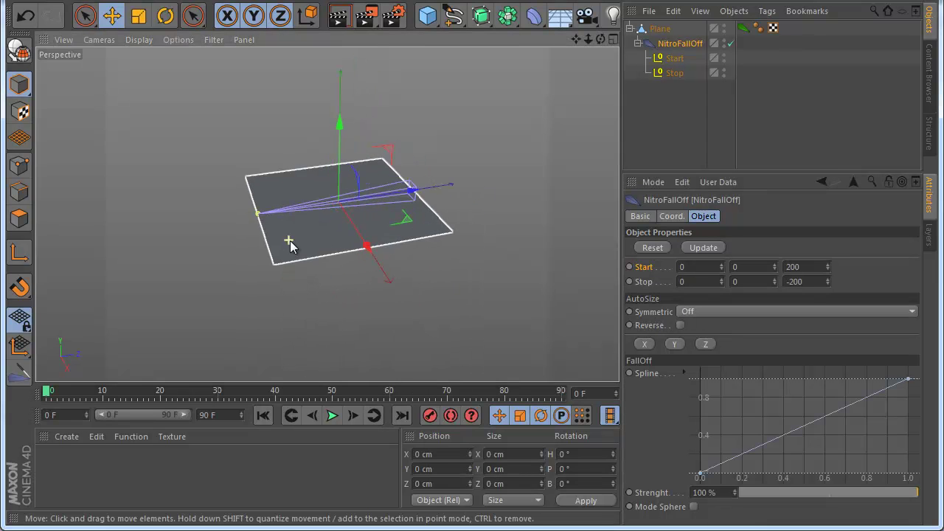
Scale the plane's polygons down along X so the falloff narrows the end at the Start point
{"action": "left_click", "coordinate": [659, 28]}
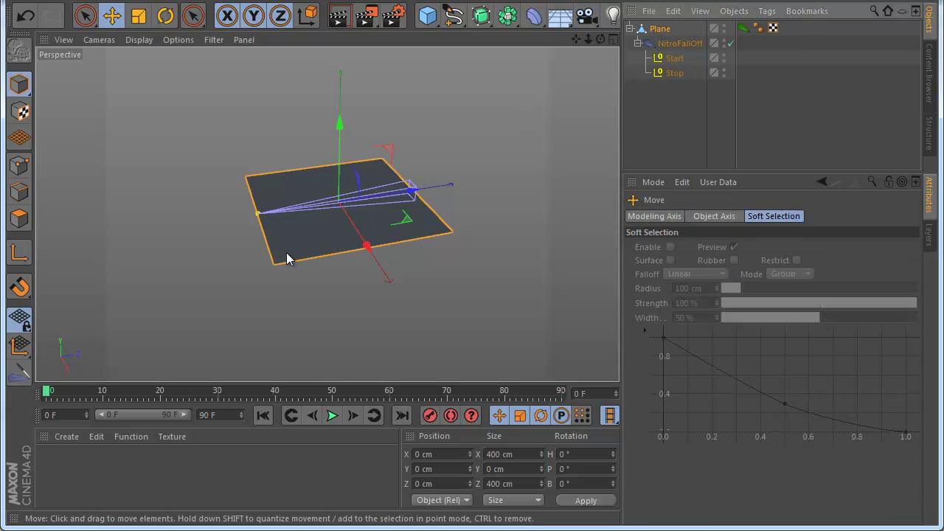
{"action": "left_click", "coordinate": [19, 218]}
{"action": "left_click", "coordinate": [326, 222]}
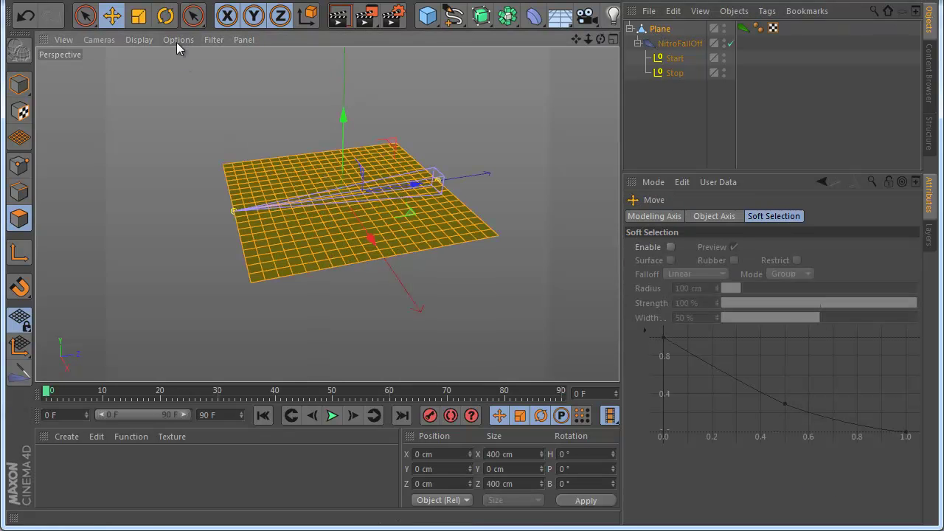
{"action": "left_click_drag", "start_coordinate": [600, 38], "coordinate": [351, 207]}
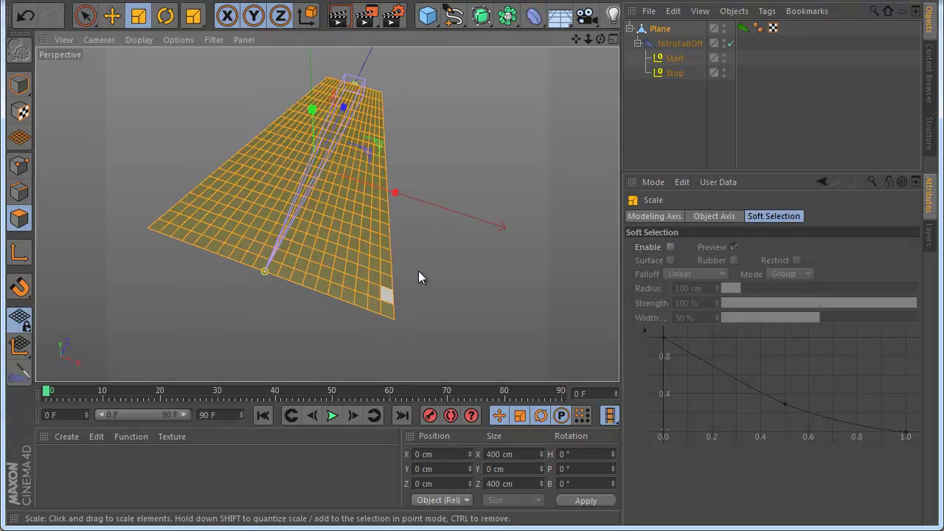
{"action": "left_click_drag", "start_coordinate": [600, 39], "coordinate": [558, 77]}
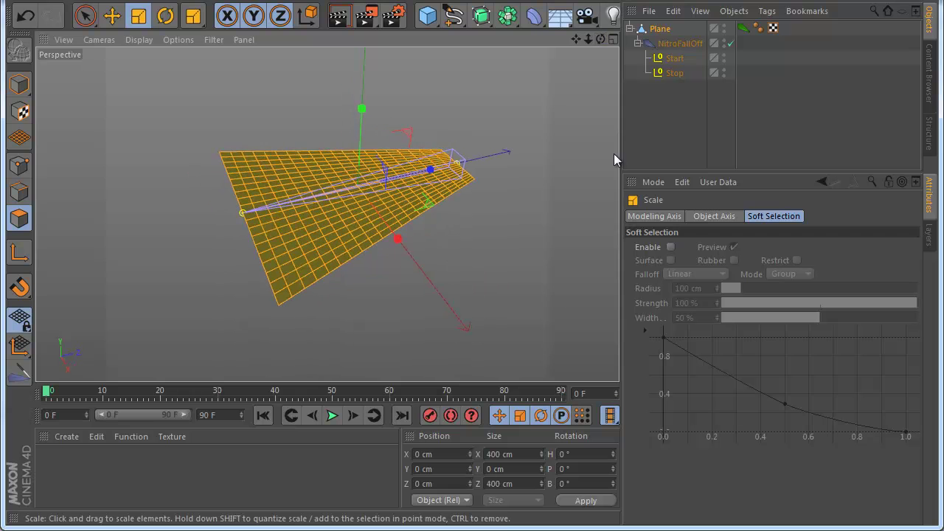
Set the NitroFallOff Symmetric option to Start
{"action": "left_click", "coordinate": [679, 42]}
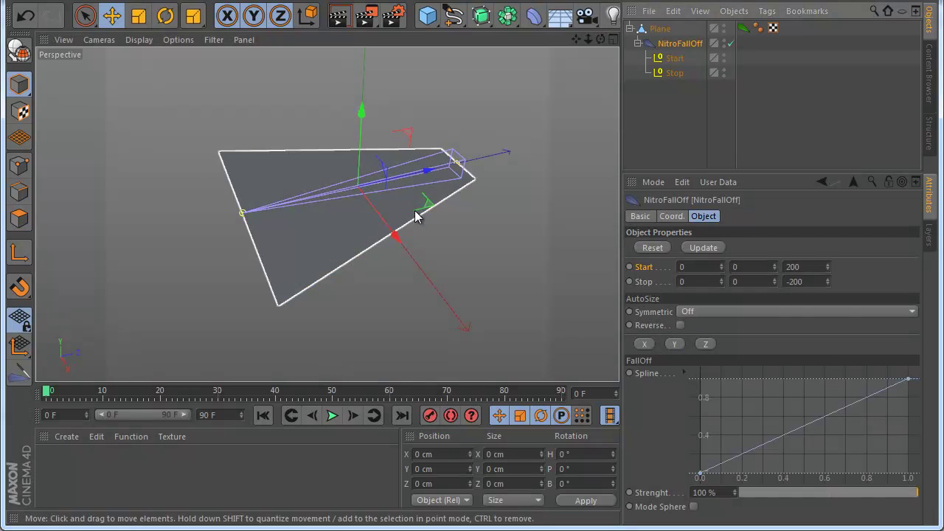
{"action": "left_click", "coordinate": [680, 325]}
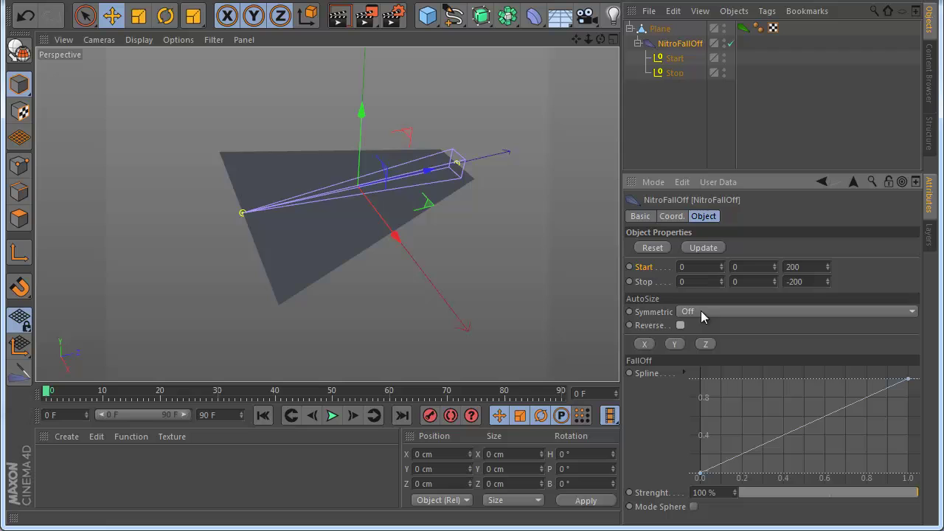
{"action": "left_click", "coordinate": [700, 313]}
{"action": "left_click", "coordinate": [698, 342]}
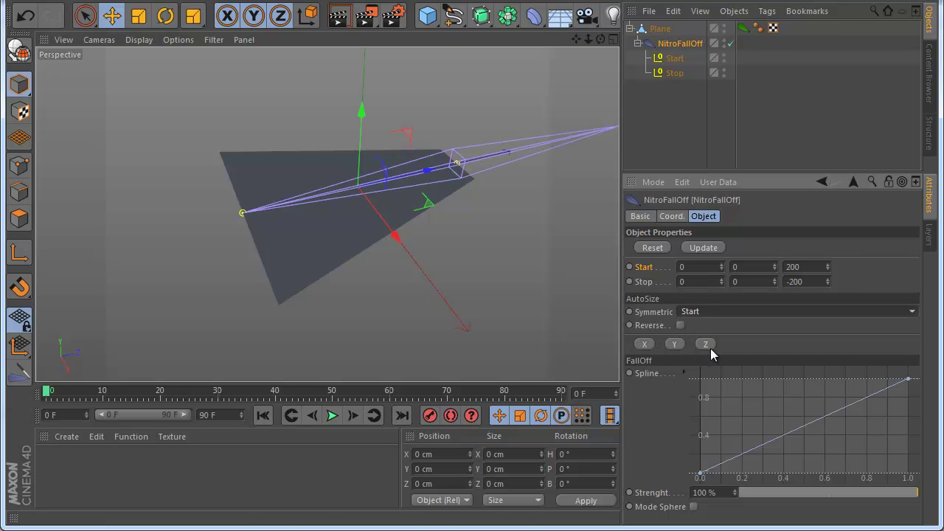
{"action": "left_click_drag", "start_coordinate": [325, 241], "coordinate": [244, 256], "text": "alt"}
{"action": "left_click", "coordinate": [674, 73]}
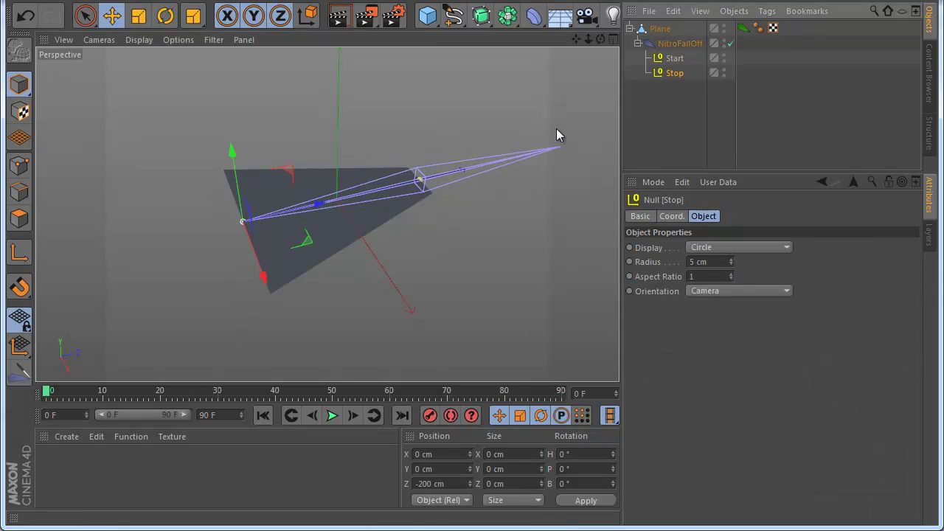
{"action": "left_click", "coordinate": [679, 42]}
{"action": "left_click_drag", "start_coordinate": [410, 183], "coordinate": [293, 211]}
{"action": "key", "text": "ctrl+z"}
Move the falloff's Start null to about Z 1 cm, and auto-size the Start-symmetric falloff along Z
{"action": "left_click", "coordinate": [679, 59]}
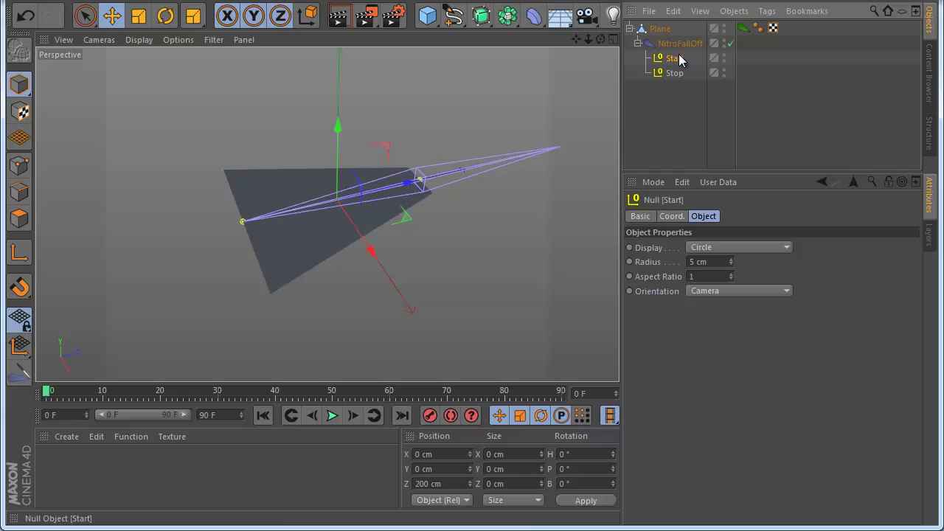
{"action": "left_click_drag", "start_coordinate": [482, 169], "coordinate": [409, 184]}
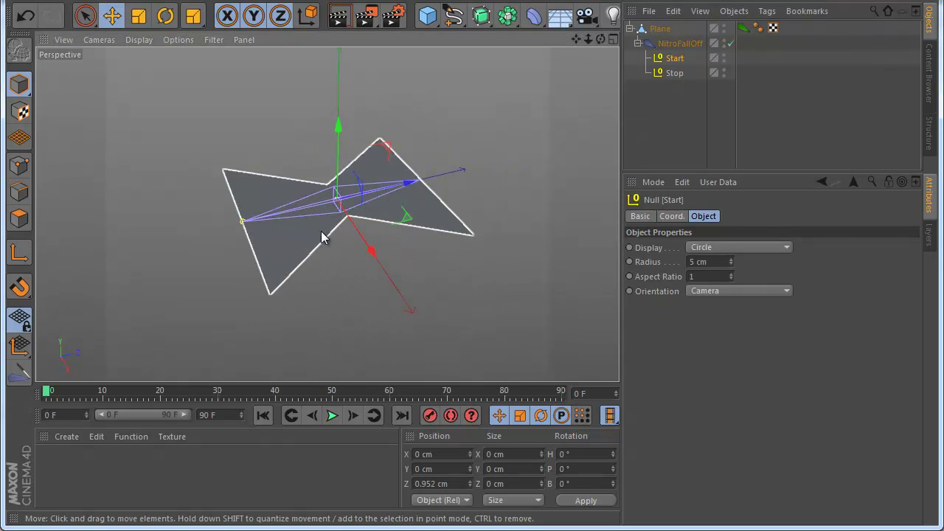
{"action": "left_click", "coordinate": [679, 44]}
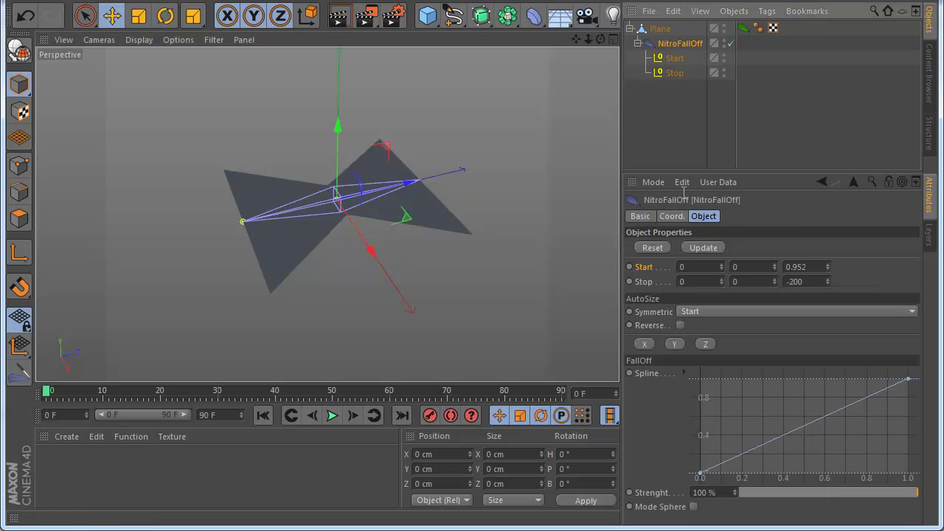
{"action": "left_click", "coordinate": [652, 348]}
{"action": "left_click", "coordinate": [704, 344]}
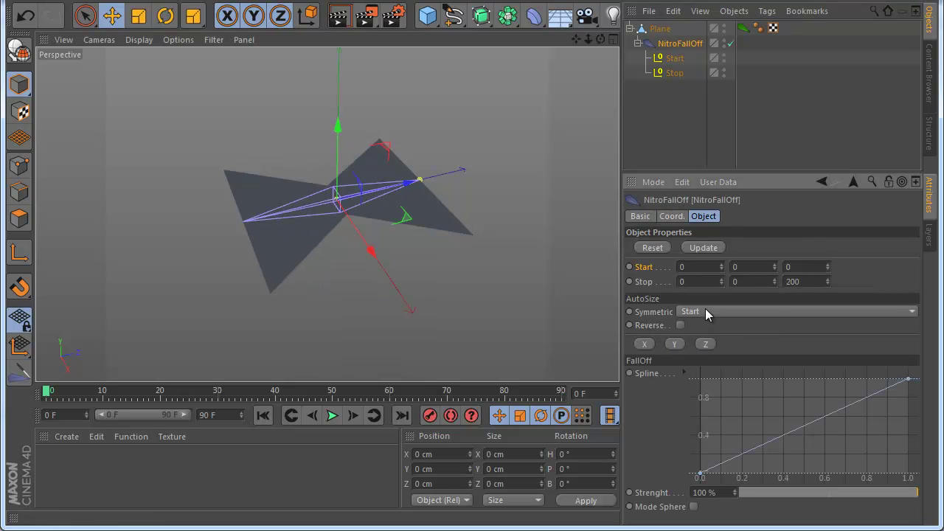
Set the NitroFallOff Symmetric option to Stop and auto-size the falloff along Z
{"action": "left_click", "coordinate": [705, 314]}
{"action": "left_click", "coordinate": [688, 353]}
{"action": "left_click", "coordinate": [706, 346]}
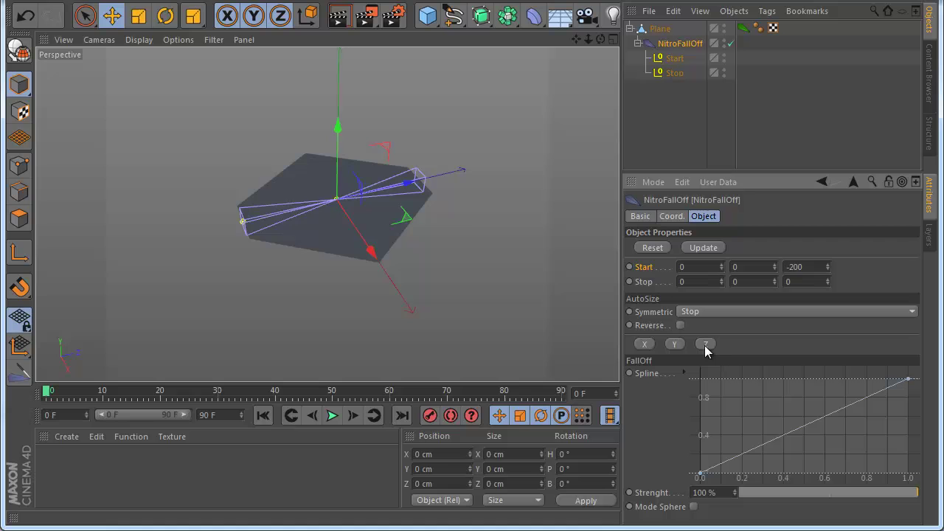
{"action": "left_click", "coordinate": [680, 325]}
{"action": "left_click", "coordinate": [680, 325]}
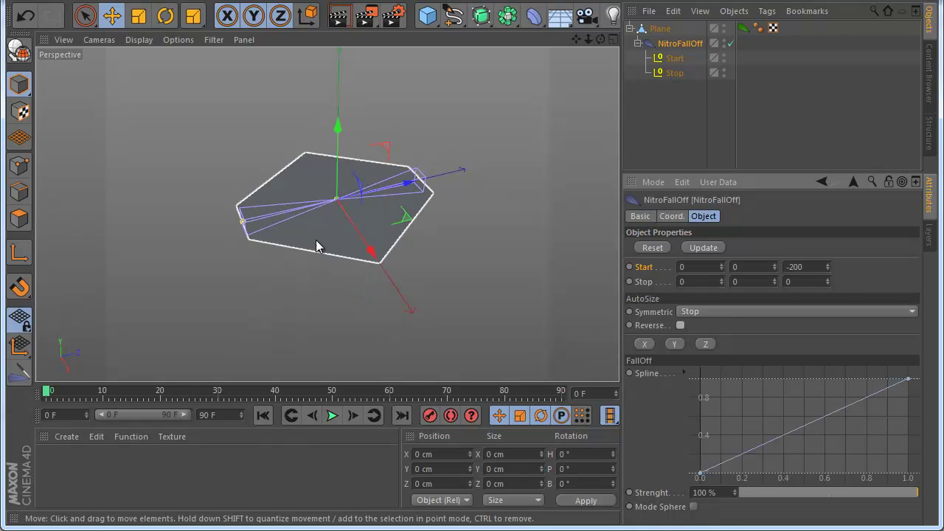
Add five points to the falloff spline, forming a hump near 0.36, a dip from about 0.55 to 0.75 and a rise near 0.9
{"action": "scroll", "coordinate": [351, 248], "scroll_direction": "up", "scroll_amount": 5}
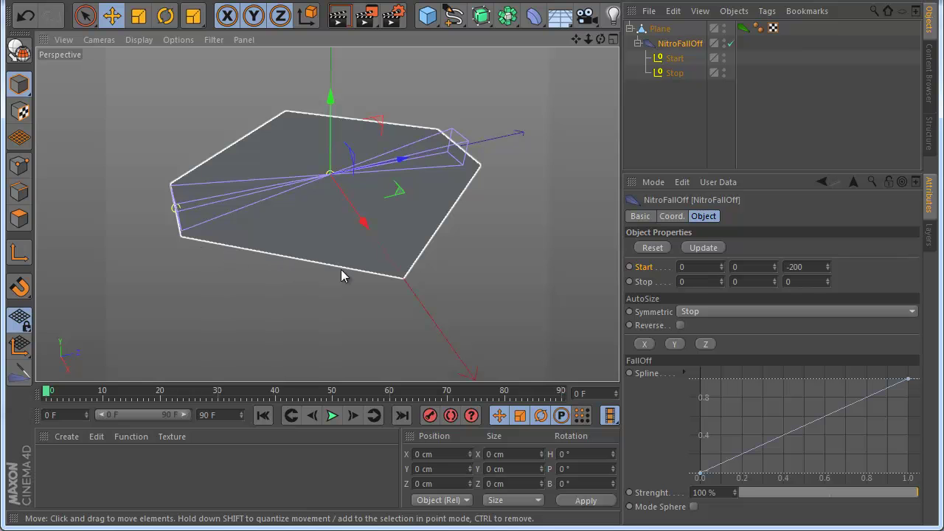
{"action": "left_click", "coordinate": [733, 434], "text": "ctrl"}
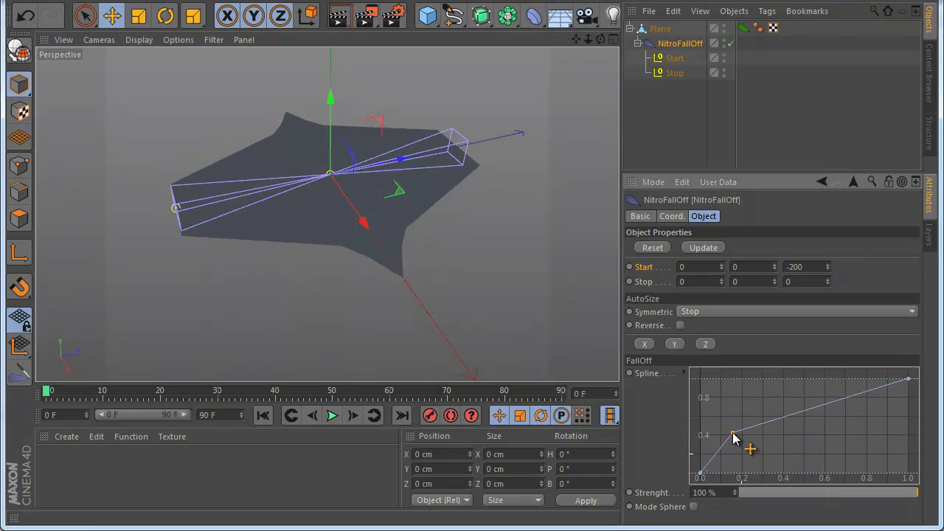
{"action": "left_click_drag", "start_coordinate": [775, 420], "coordinate": [775, 405]}
{"action": "left_click", "coordinate": [813, 429], "text": "ctrl"}
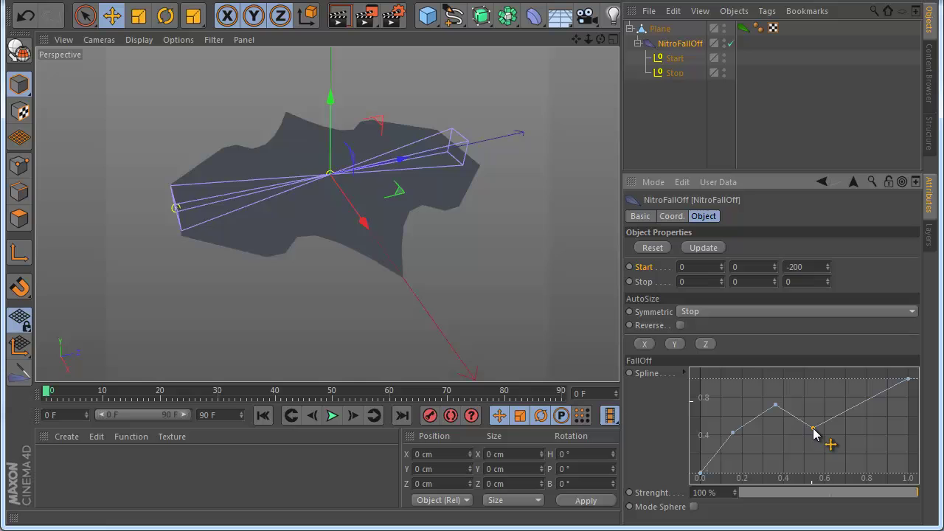
{"action": "left_click", "coordinate": [856, 429], "text": "ctrl"}
{"action": "left_click", "coordinate": [885, 419], "text": "ctrl"}
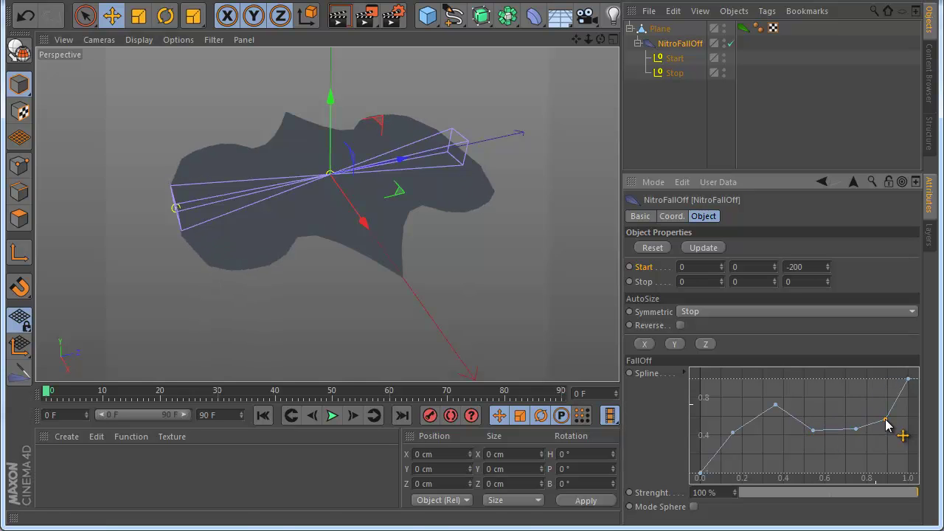
{"action": "left_click_drag", "start_coordinate": [601, 40], "coordinate": [421, 315]}
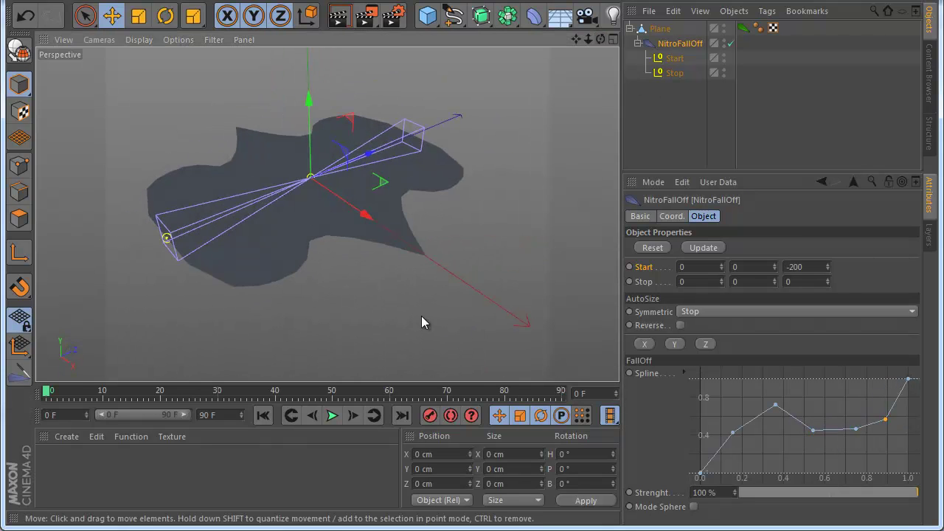
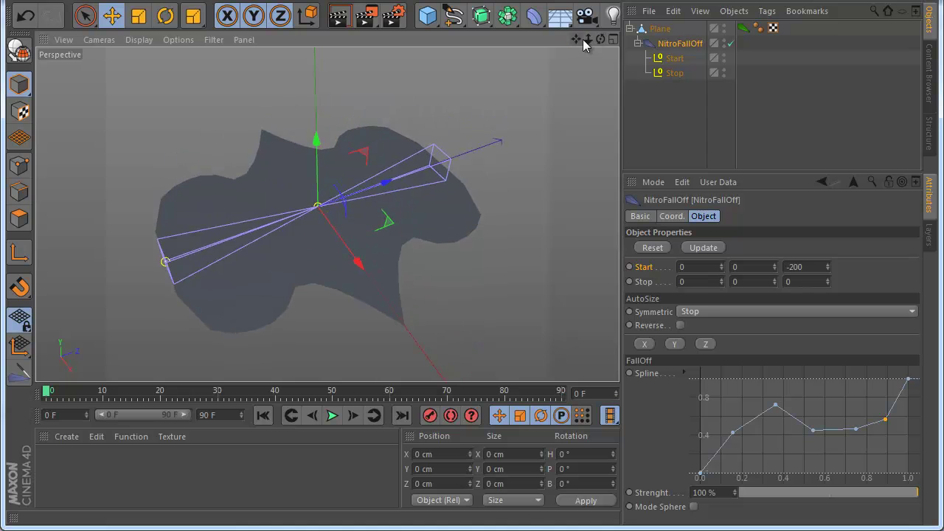
Finish the deformation through the plane's NitroFallOff tag and select the resulting polygon plane
{"action": "scroll", "coordinate": [258, 196], "scroll_direction": "down", "scroll_amount": 2}
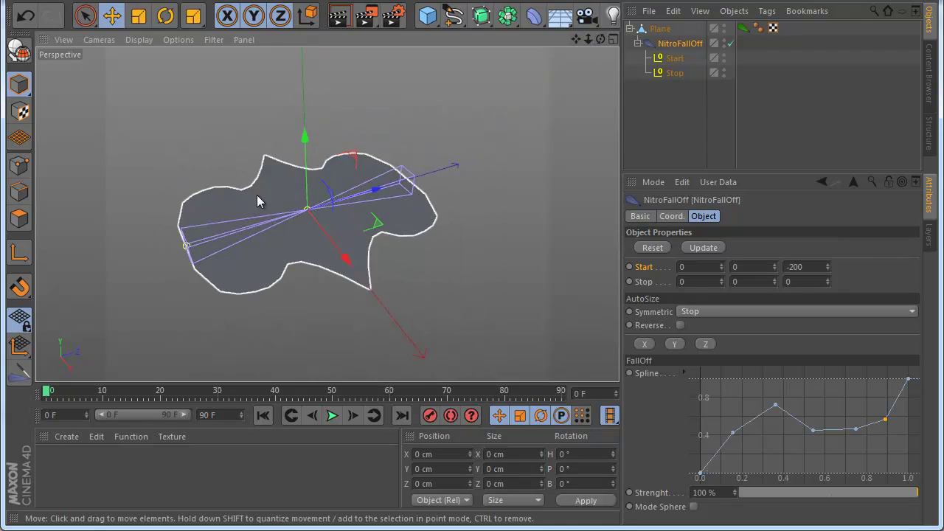
{"action": "left_click", "coordinate": [743, 28]}
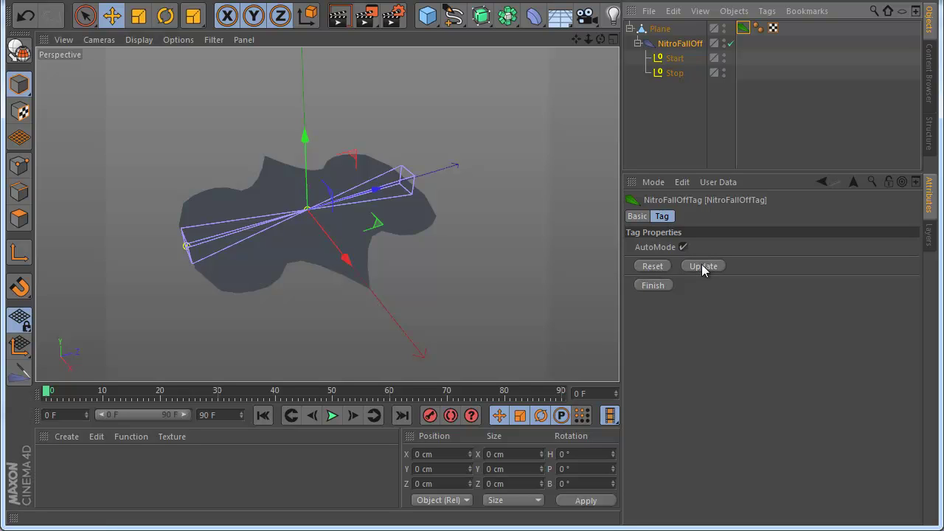
{"action": "left_click", "coordinate": [661, 286]}
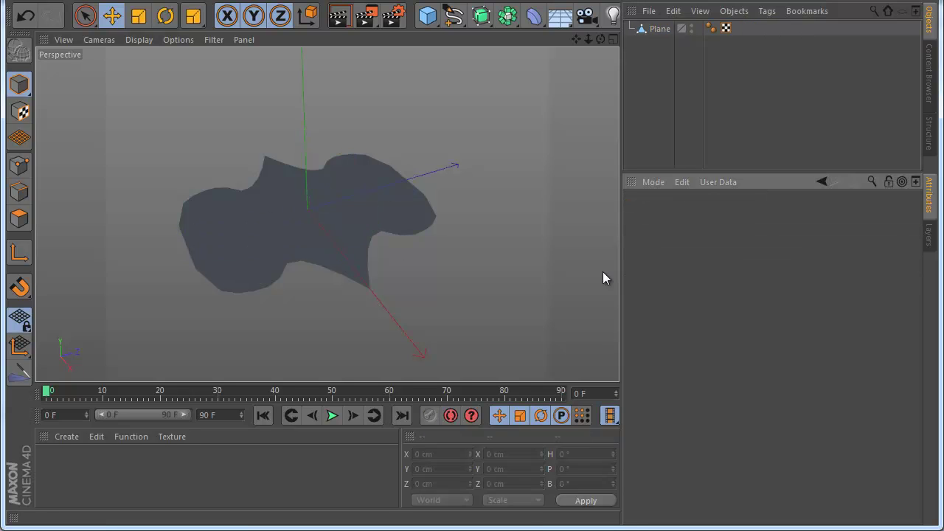
{"action": "left_click", "coordinate": [649, 28]}
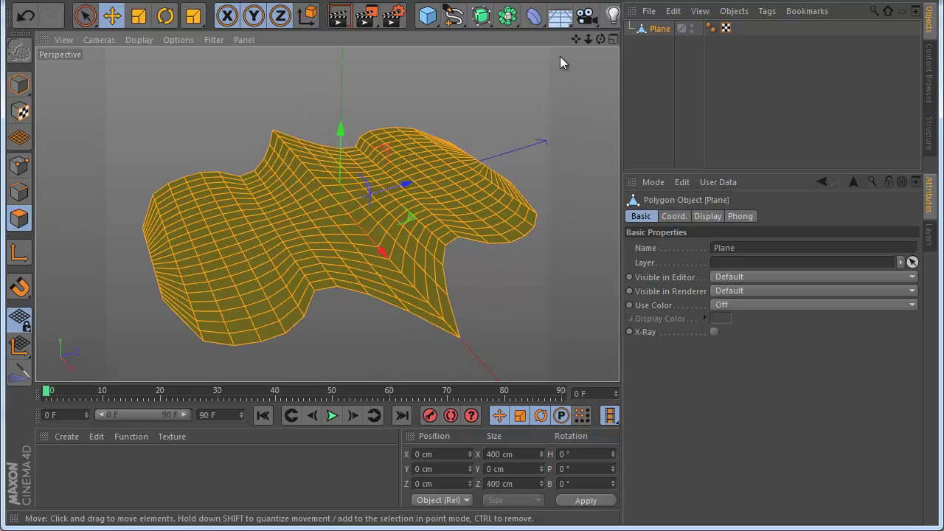
{"action": "left_click_drag", "start_coordinate": [600, 39], "coordinate": [473, 325]}
{"action": "scroll", "coordinate": [404, 149], "scroll_direction": "down", "scroll_amount": 4}
{"action": "left_click_drag", "start_coordinate": [367, 157], "coordinate": [334, 175]}
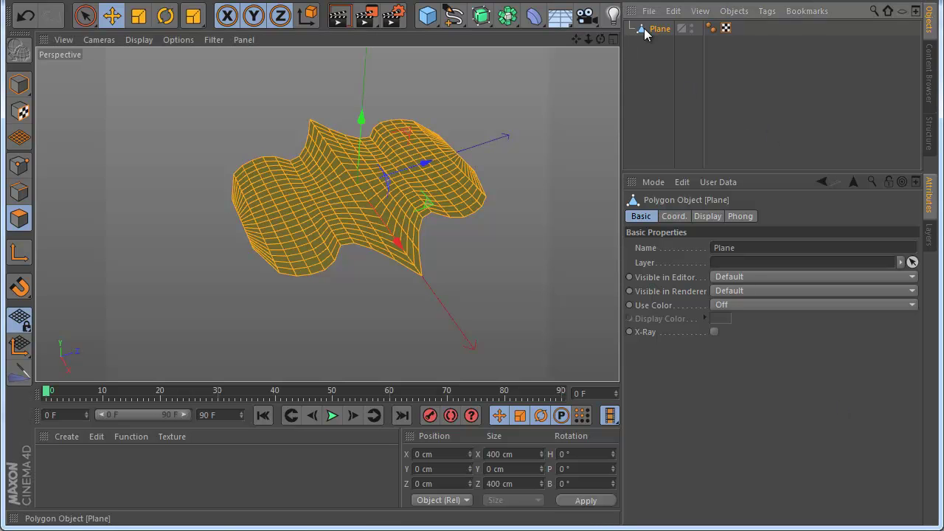
Replace the deformed plane with a new default plane and make it editable
{"action": "key", "text": "Delete"}
{"action": "left_click_drag", "start_coordinate": [428, 15], "coordinate": [564, 55]}
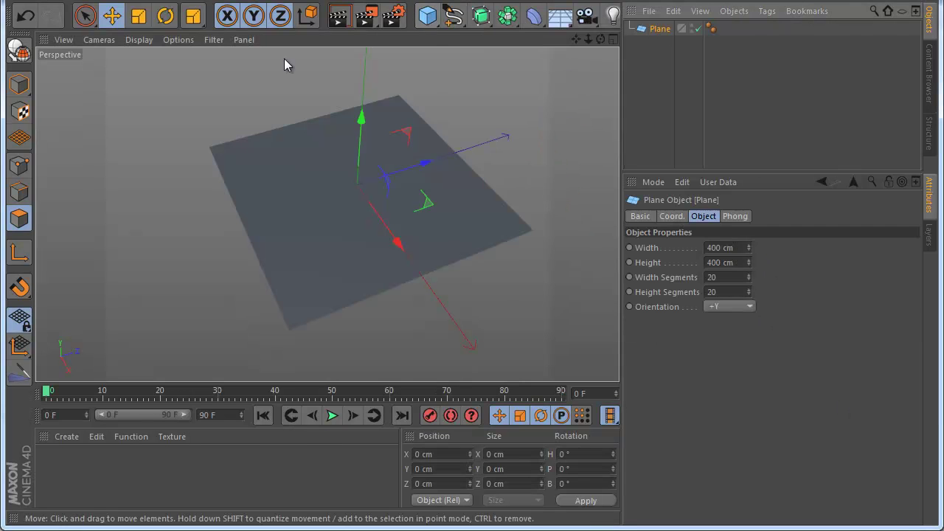
{"action": "left_click", "coordinate": [22, 53]}
Draw a NitroFallOff across the new plane from one side edge to the opposite one and select the falloff object
{"action": "left_click", "coordinate": [20, 374]}
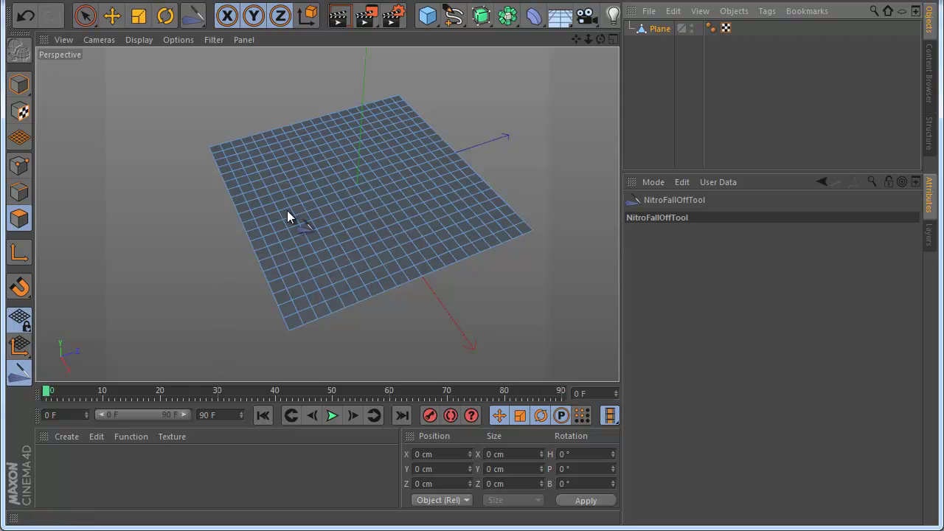
{"action": "left_click_drag", "start_coordinate": [228, 240], "coordinate": [477, 152]}
{"action": "scroll", "coordinate": [369, 193], "scroll_direction": "down", "scroll_amount": 3}
{"action": "scroll", "coordinate": [369, 192], "scroll_direction": "up", "scroll_amount": 1}
{"action": "middle_click_drag", "start_coordinate": [477, 260], "coordinate": [471, 361], "text": "alt"}
{"action": "left_click", "coordinate": [629, 29]}
{"action": "left_click", "coordinate": [650, 45]}
{"action": "key", "text": "e"}
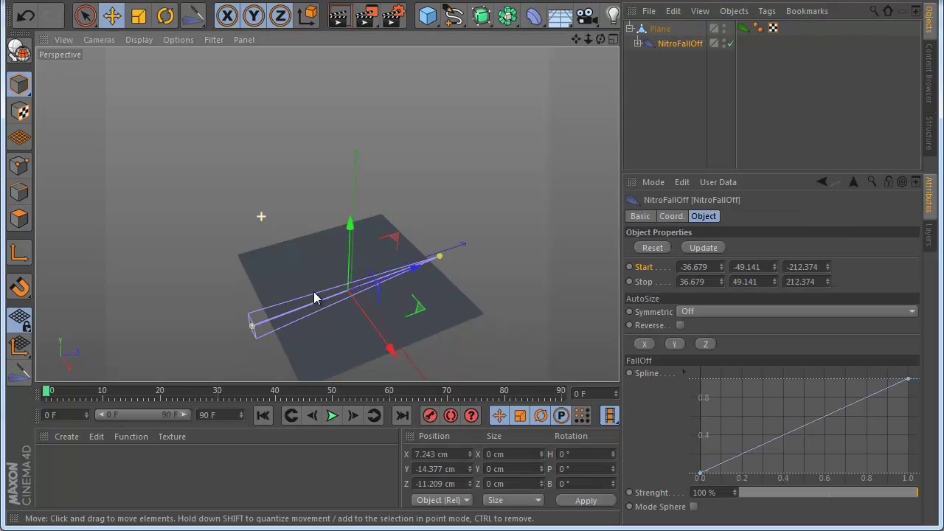
Auto-size the plane's falloff along X
{"action": "left_click", "coordinate": [656, 343]}
{"action": "scroll", "coordinate": [350, 257], "scroll_direction": "down", "scroll_amount": 6}
{"action": "scroll", "coordinate": [371, 320], "scroll_direction": "up", "scroll_amount": 3}
{"action": "left_click_drag", "start_coordinate": [600, 39], "coordinate": [472, 324]}
Select the plane and all of its polygons in polygon mode
{"action": "left_click", "coordinate": [660, 30]}
{"action": "key", "text": "Return"}
{"action": "left_click_drag", "start_coordinate": [601, 40], "coordinate": [472, 324]}
{"action": "left_click_drag", "start_coordinate": [588, 40], "coordinate": [472, 325]}
{"action": "left_click_drag", "start_coordinate": [601, 41], "coordinate": [472, 324]}
{"action": "scroll", "coordinate": [385, 193], "scroll_direction": "up", "scroll_amount": 8}
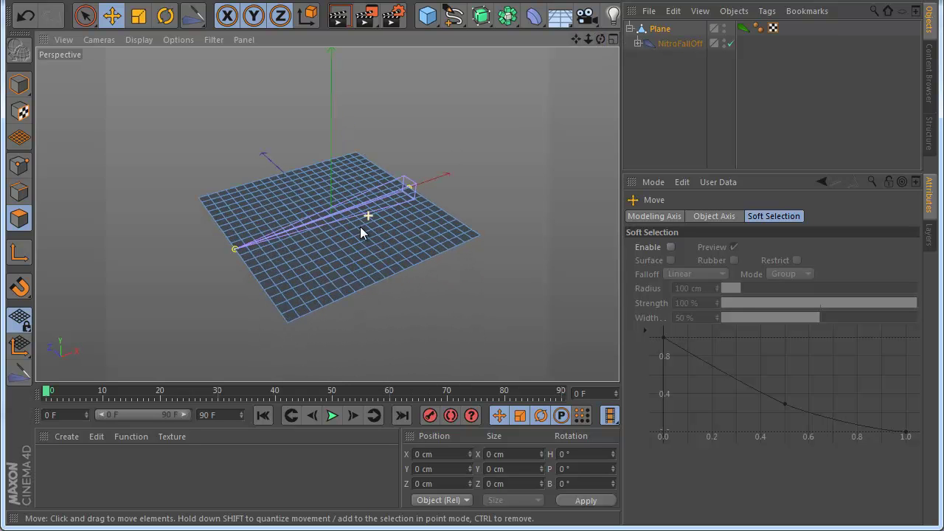
{"action": "left_click", "coordinate": [19, 219]}
{"action": "key", "text": "ctrl+a"}
Try moving the selected plane polygons with the X falloff, and undo the change
{"action": "left_click_drag", "start_coordinate": [333, 158], "coordinate": [382, 141]}
{"action": "key", "text": "ctrl+z"}
{"action": "key", "text": "ctrl+z"}
Rotate the selected polygons with the X falloff to fold the plane in half to 200 cm along X
{"action": "left_click", "coordinate": [165, 16]}
{"action": "key", "text": "ctrl+z"}
{"action": "right_click", "coordinate": [427, 155]}
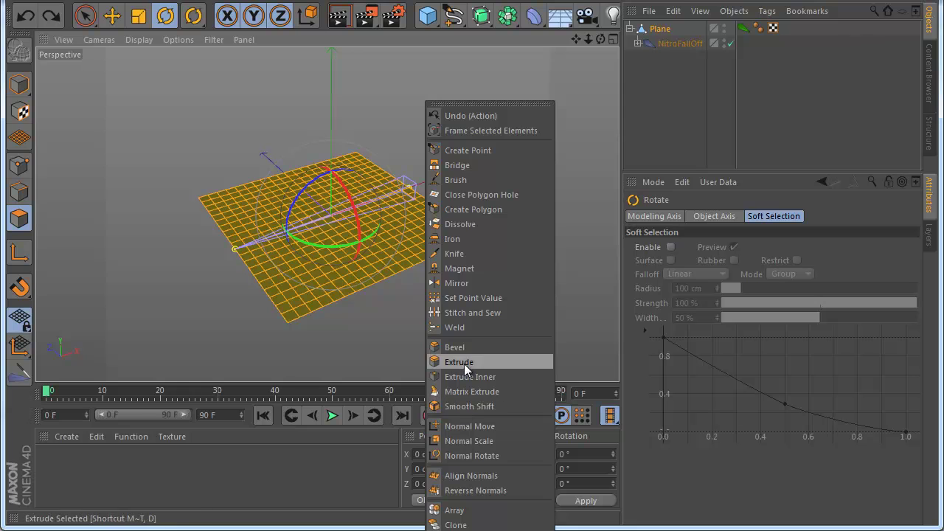
{"action": "left_click", "coordinate": [159, 111]}
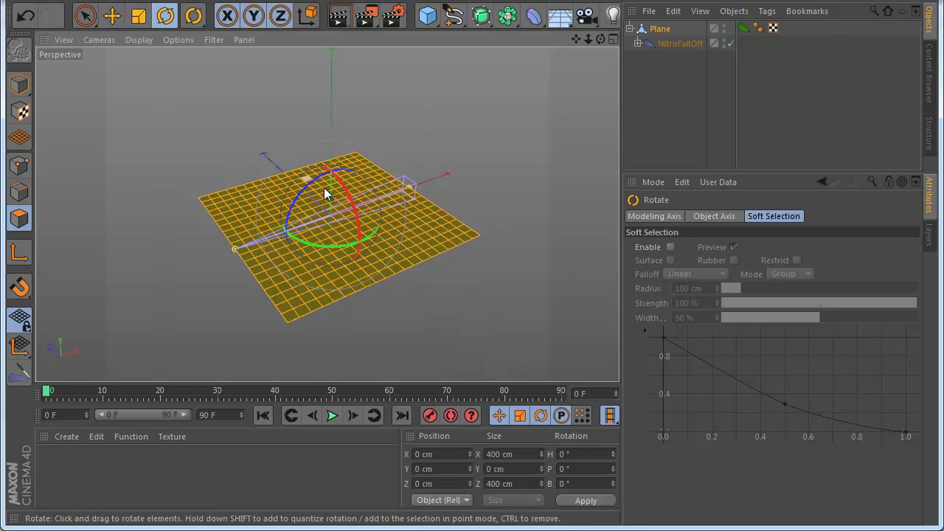
{"action": "right_click", "coordinate": [378, 223]}
{"action": "left_click", "coordinate": [177, 152]}
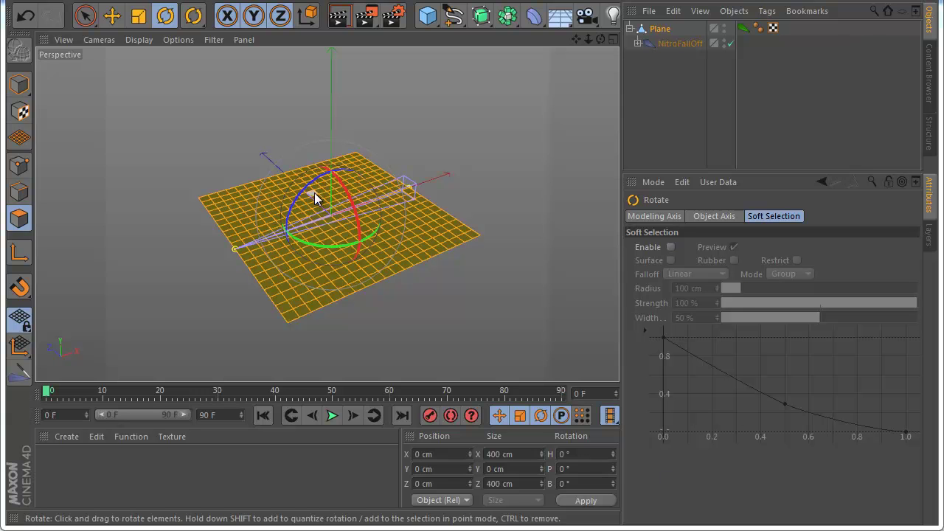
{"action": "left_click_drag", "start_coordinate": [317, 185], "coordinate": [471, 325]}
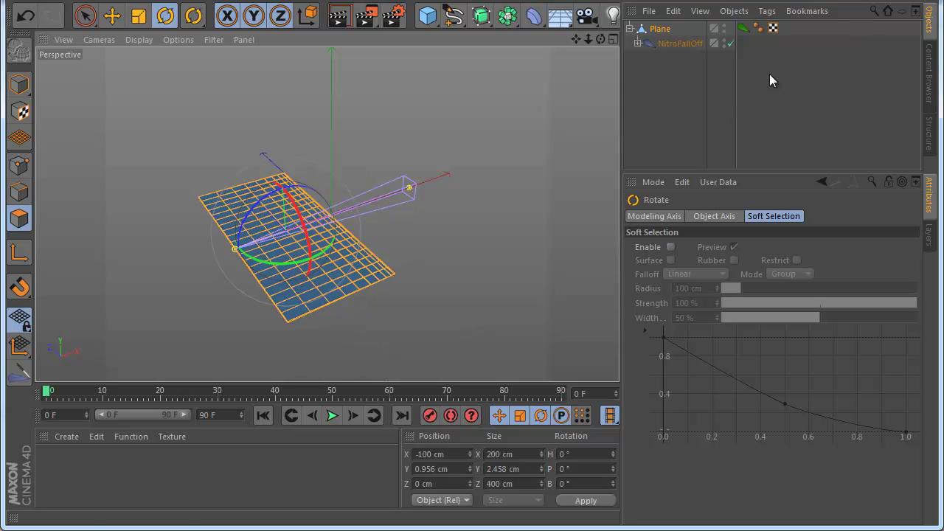
Update the plane's NitroFallOff tag and auto-size the falloff along Z
{"action": "left_click", "coordinate": [742, 28]}
{"action": "left_click", "coordinate": [699, 266]}
{"action": "left_click", "coordinate": [670, 45]}
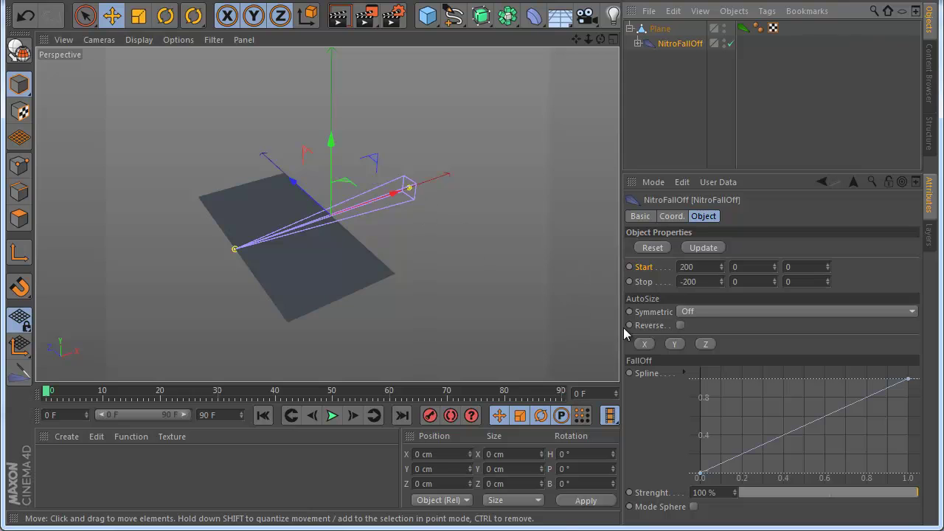
{"action": "left_click", "coordinate": [646, 344]}
{"action": "left_click", "coordinate": [706, 343]}
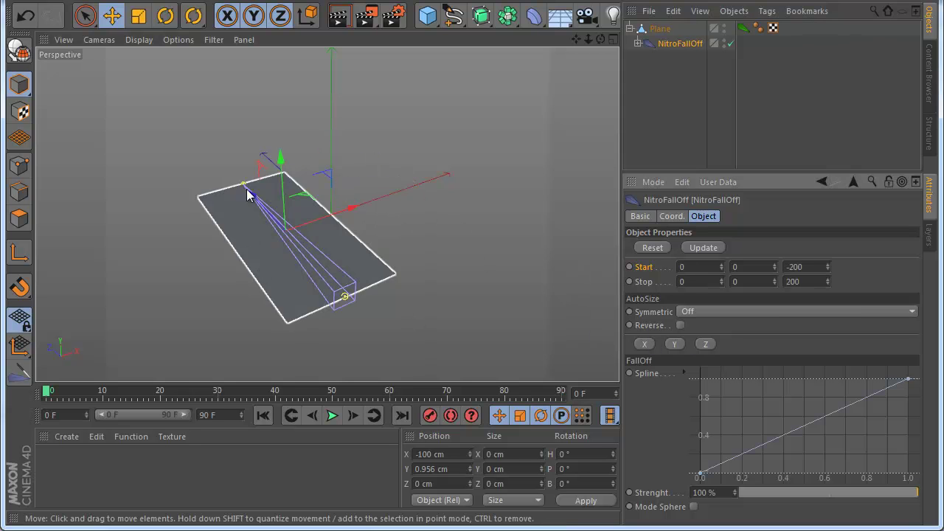
Rotate the plane's polygons by about 180° with the Z falloff, folding the sheet to about 200 cm along Z
{"action": "left_click", "coordinate": [650, 29]}
{"action": "key", "text": "r"}
{"action": "left_click_drag", "start_coordinate": [308, 233], "coordinate": [231, 243]}
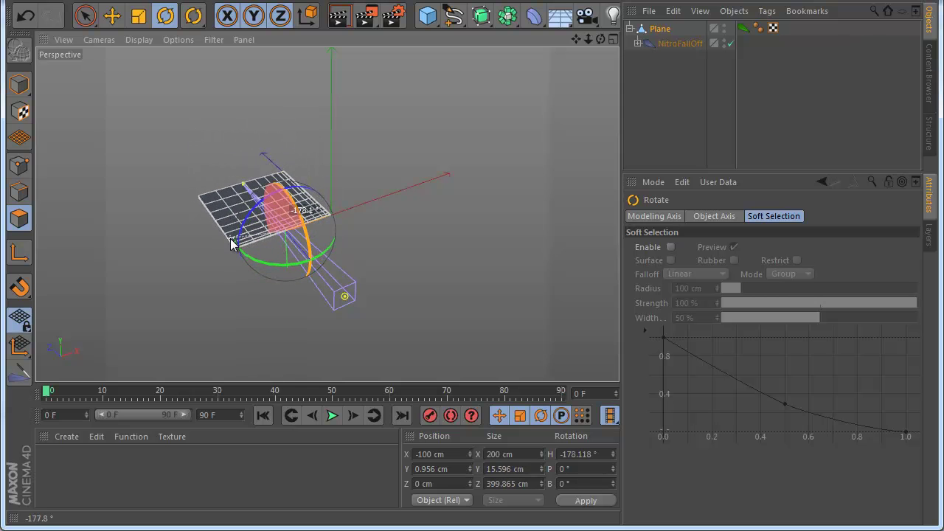
Auto-size the falloff along X on the folded plane and rotate the polygons to fold it to about 100 cm along X
{"action": "left_click", "coordinate": [743, 28]}
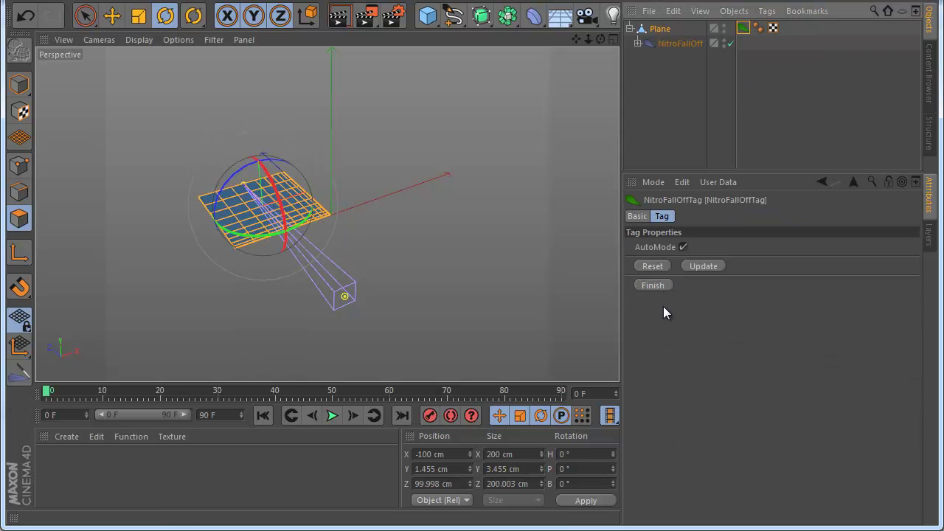
{"action": "left_click", "coordinate": [683, 44]}
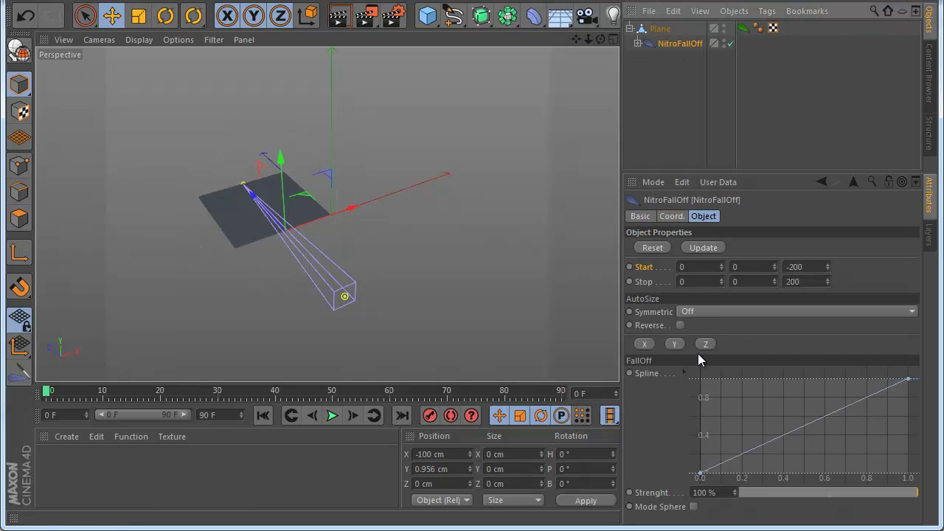
{"action": "left_click", "coordinate": [643, 82]}
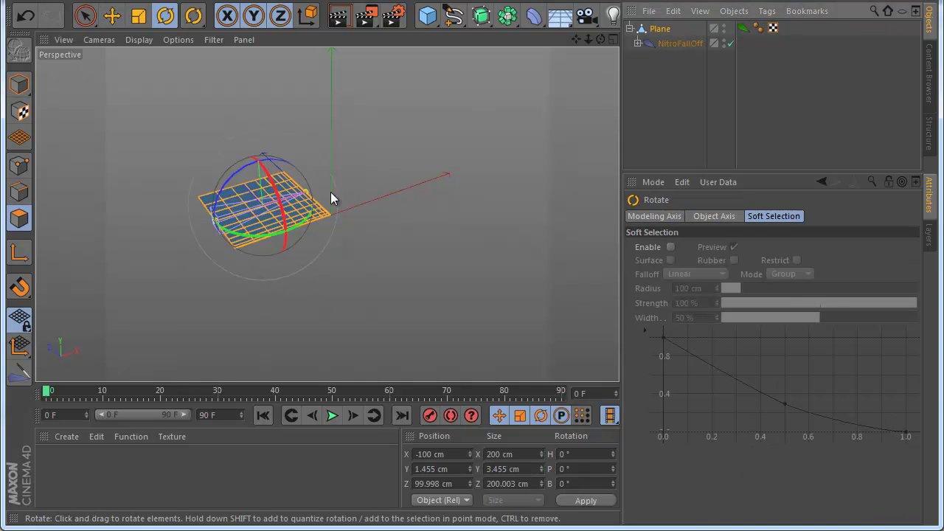
{"action": "left_click_drag", "start_coordinate": [233, 181], "coordinate": [330, 262]}
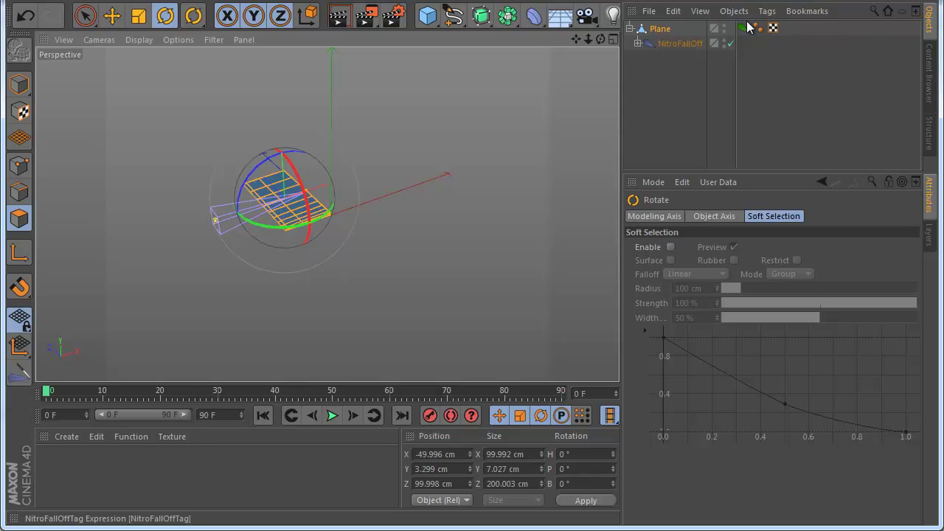
Update the falloff and auto-size it along Z, then rotate the polygons to fold the plane to about 100 cm along Z
{"action": "left_click", "coordinate": [690, 45]}
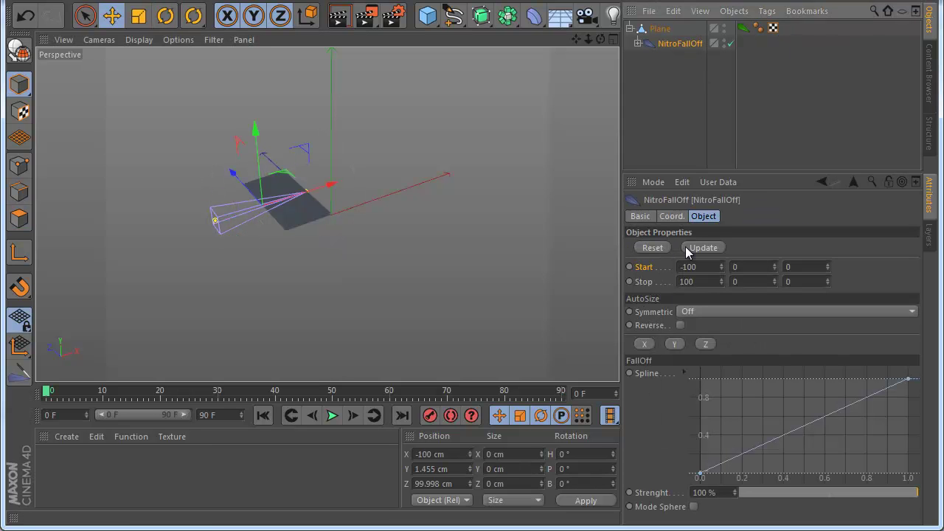
{"action": "left_click", "coordinate": [687, 247]}
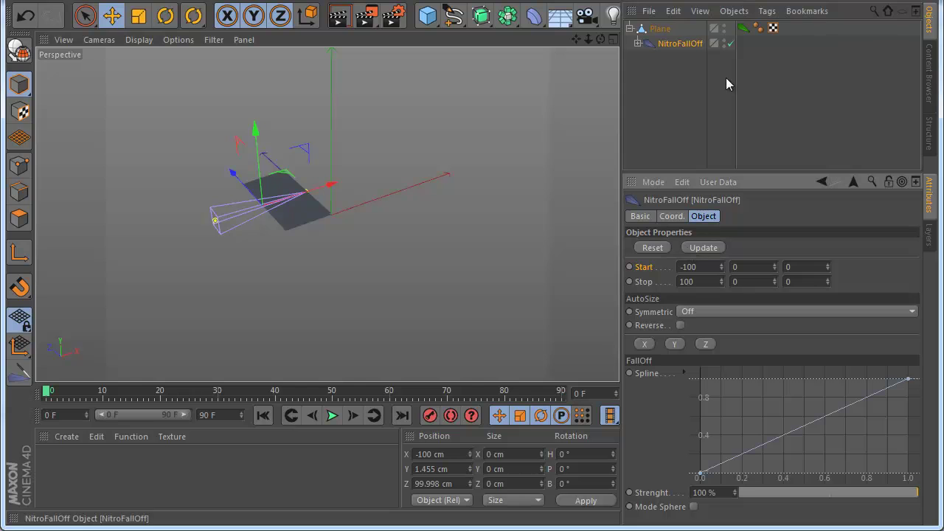
{"action": "left_click", "coordinate": [705, 344]}
{"action": "left_click", "coordinate": [664, 30]}
{"action": "mouse_move", "coordinate": [601, 39]}
{"action": "left_mouse_down"}
{"action": "mouse_move", "coordinate": [496, 326]}
{"action": "mouse_move", "coordinate": [603, 42]}
{"action": "left_mouse_up"}
{"action": "left_click_drag", "start_coordinate": [306, 202], "coordinate": [222, 291]}
{"action": "scroll", "coordinate": [239, 256], "scroll_direction": "up", "scroll_amount": 2}
Finish the folds through the plane's NitroFallOff tag and inspect the layers of the folded mesh
{"action": "left_click", "coordinate": [744, 28]}
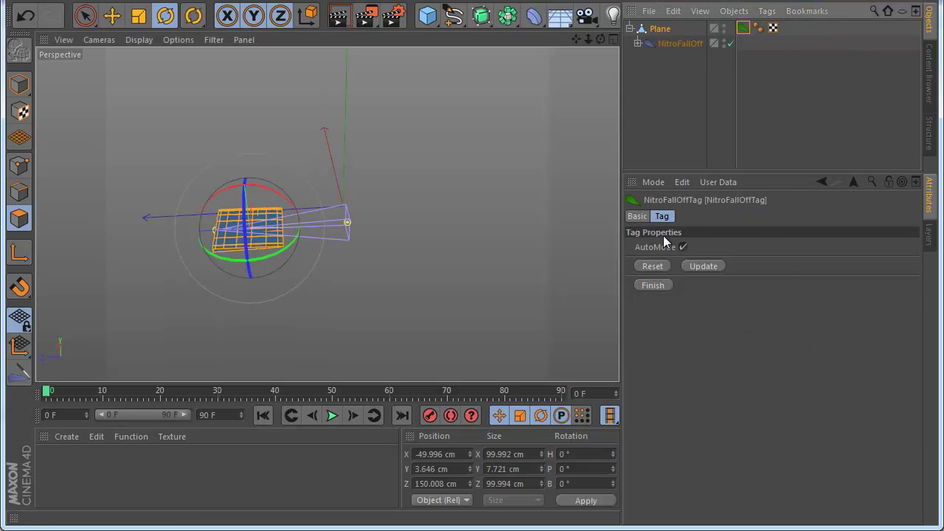
{"action": "left_click", "coordinate": [659, 284]}
{"action": "left_click_drag", "start_coordinate": [601, 39], "coordinate": [451, 321]}
{"action": "scroll", "coordinate": [275, 223], "scroll_direction": "up", "scroll_amount": 5}
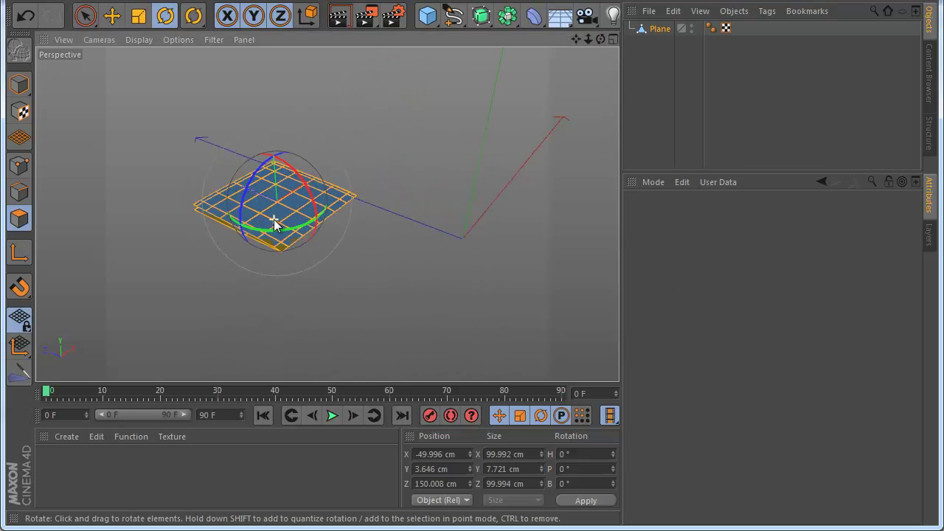
{"action": "left_click", "coordinate": [655, 93]}
{"action": "left_click_drag", "start_coordinate": [600, 39], "coordinate": [473, 325]}
{"action": "left_click", "coordinate": [653, 29]}
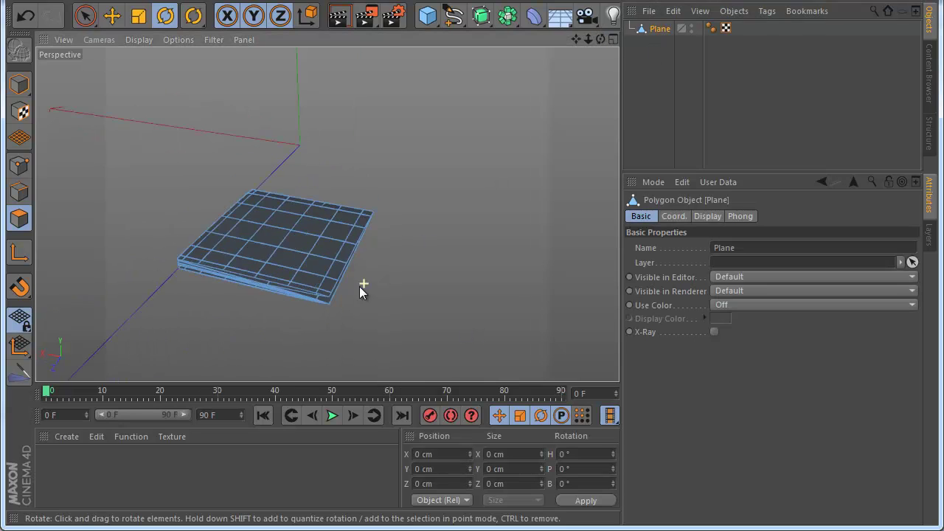
{"action": "scroll", "coordinate": [376, 277], "scroll_direction": "up", "scroll_amount": 5}
{"action": "scroll", "coordinate": [305, 277], "scroll_direction": "down", "scroll_amount": 6}
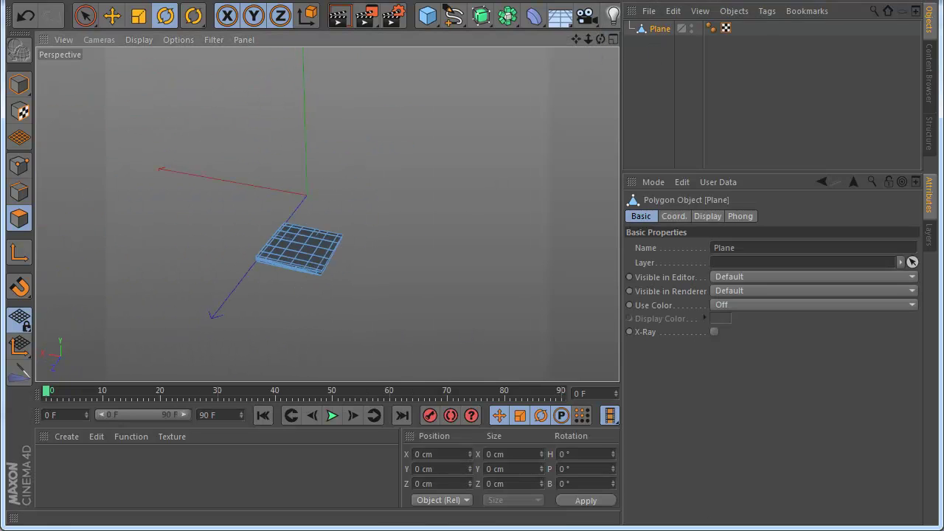
{"action": "left_click", "coordinate": [710, 27]}
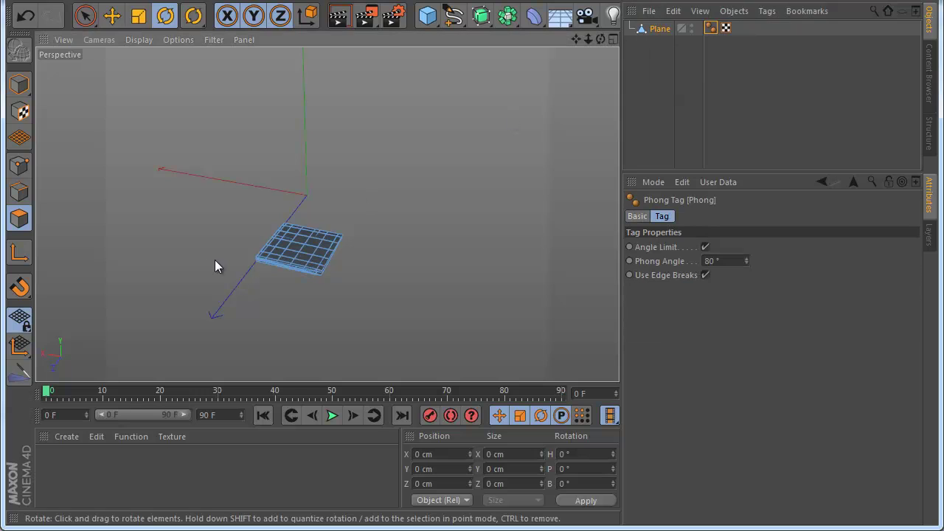
Replace the folded plane with a default 200 cm cube and make it editable
{"action": "left_click", "coordinate": [657, 31]}
{"action": "key", "text": "Delete"}
{"action": "left_click_drag", "start_coordinate": [417, 25], "coordinate": [470, 327]}
{"action": "left_click_drag", "start_coordinate": [576, 40], "coordinate": [483, 336]}
{"action": "scroll", "coordinate": [258, 263], "scroll_direction": "up", "scroll_amount": 4}
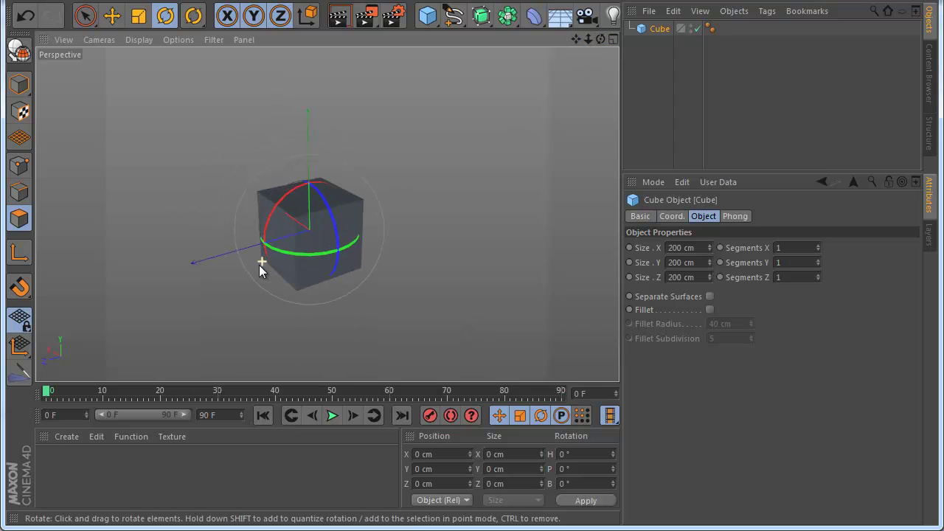
{"action": "left_click", "coordinate": [18, 52]}
Draw a NitroFallOff across the cube and auto-size it along Z
{"action": "left_click", "coordinate": [19, 373]}
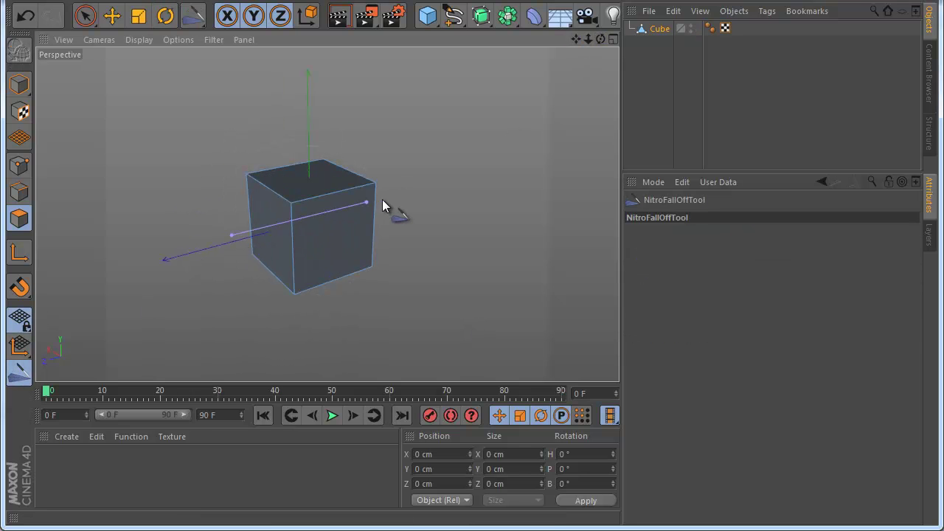
{"action": "left_click", "coordinate": [630, 30]}
{"action": "left_click", "coordinate": [658, 43]}
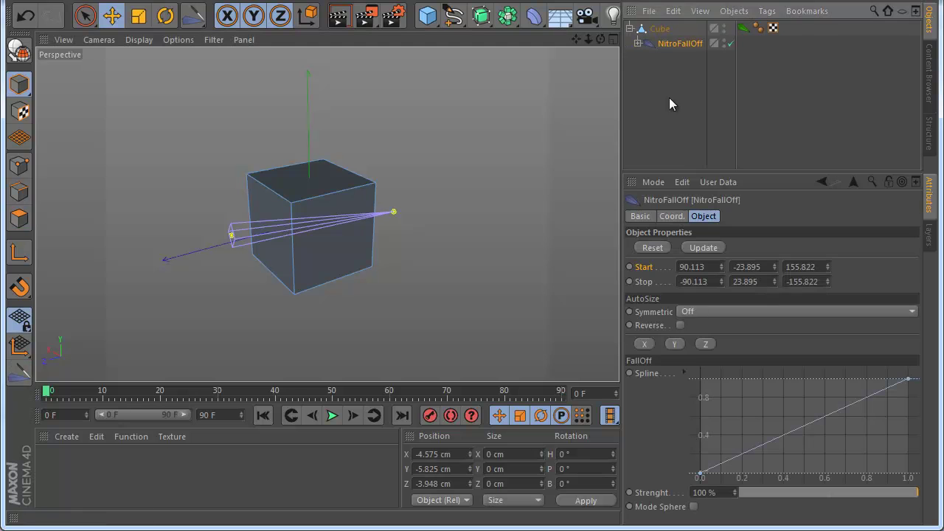
{"action": "left_click", "coordinate": [647, 346]}
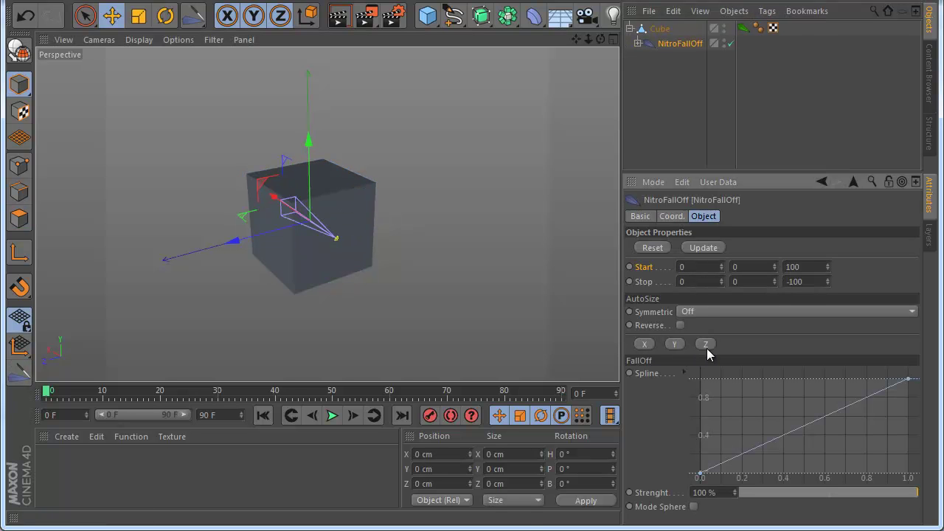
{"action": "scroll", "coordinate": [303, 233], "scroll_direction": "up", "scroll_amount": 1}
Select the cube and all of its polygons
{"action": "left_click", "coordinate": [659, 30]}
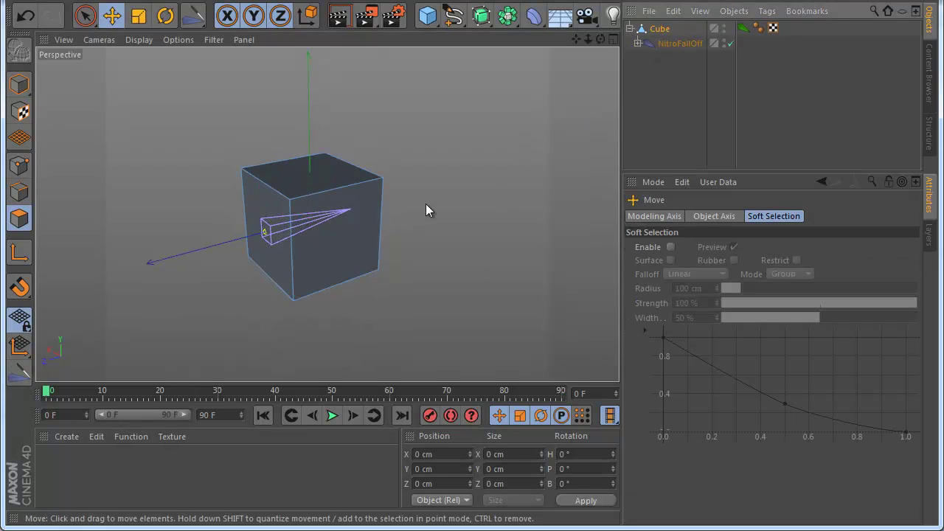
{"action": "scroll", "coordinate": [222, 255], "scroll_direction": "up", "scroll_amount": 1}
{"action": "left_click", "coordinate": [313, 247]}
{"action": "scroll", "coordinate": [303, 235], "scroll_direction": "down", "scroll_amount": 1}
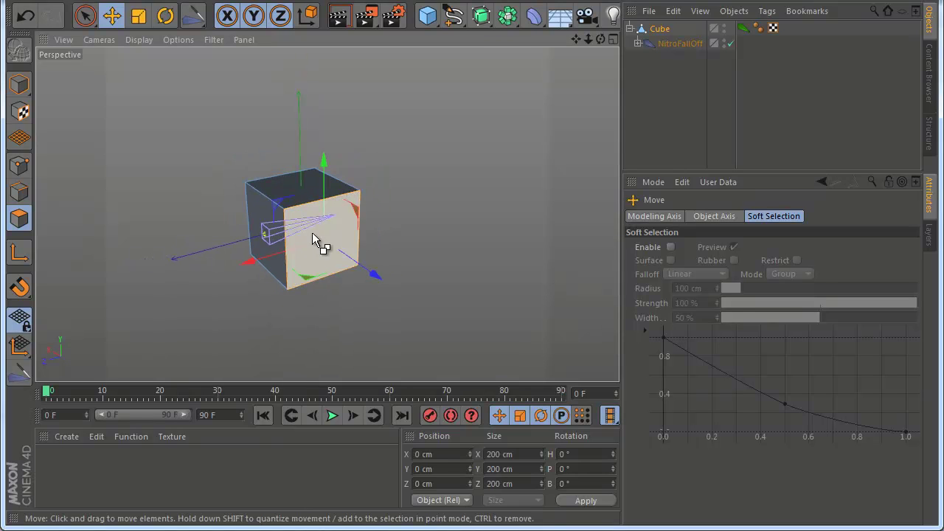
{"action": "key", "text": "ctrl+a"}
Try raising the cube's selected polygons along Y with the Z falloff, and undo the move
{"action": "left_click_drag", "start_coordinate": [300, 142], "coordinate": [292, 107]}
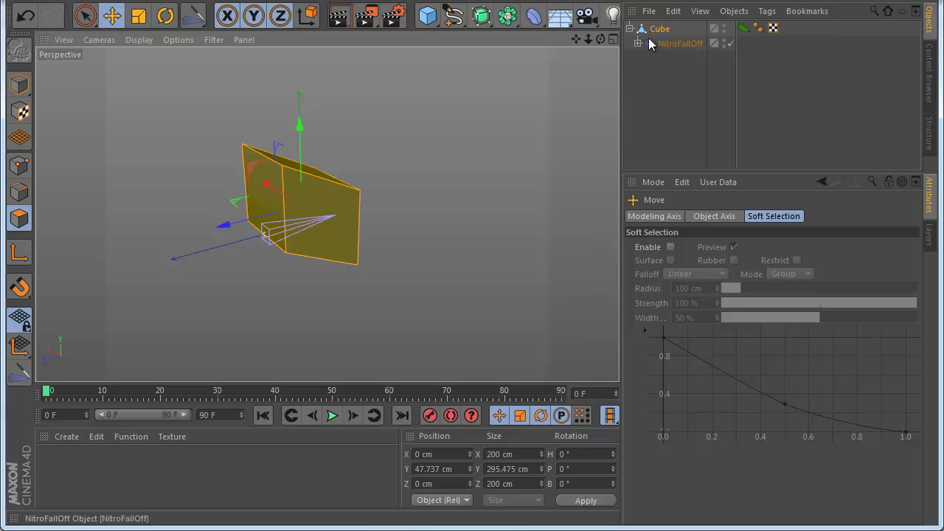
{"action": "key", "text": "ctrl+z"}
{"action": "key", "text": "t"}
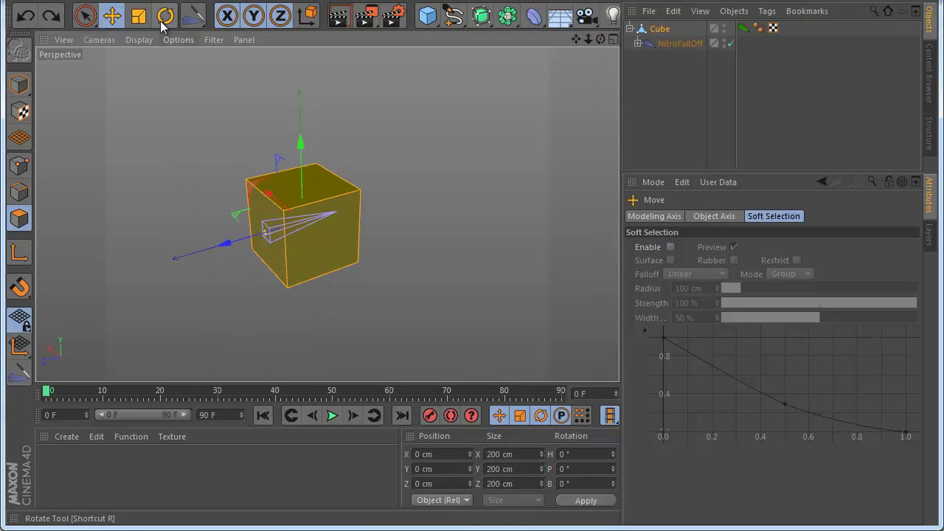
Scale the cube's selected polygons along Y to about 413 cm with the Z falloff active
{"action": "left_click_drag", "start_coordinate": [297, 140], "coordinate": [633, 157]}
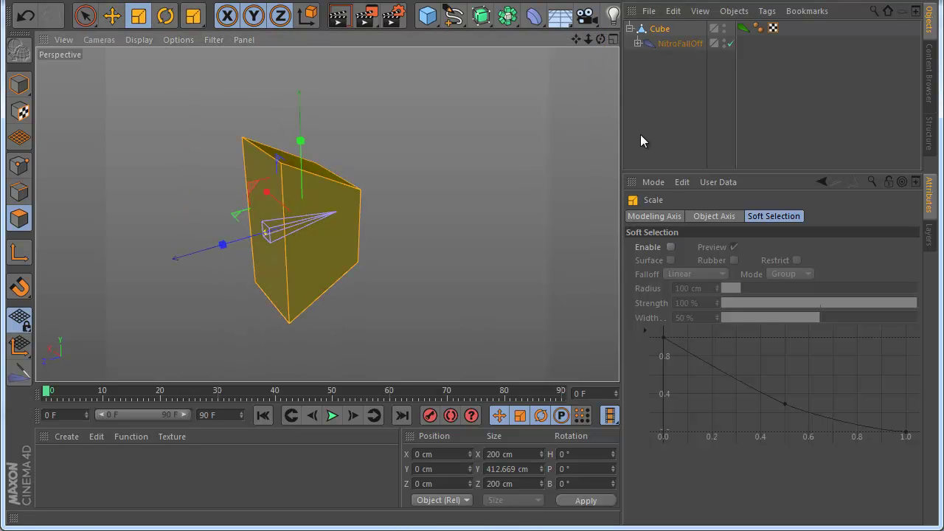
{"action": "left_click_drag", "start_coordinate": [599, 38], "coordinate": [472, 324]}
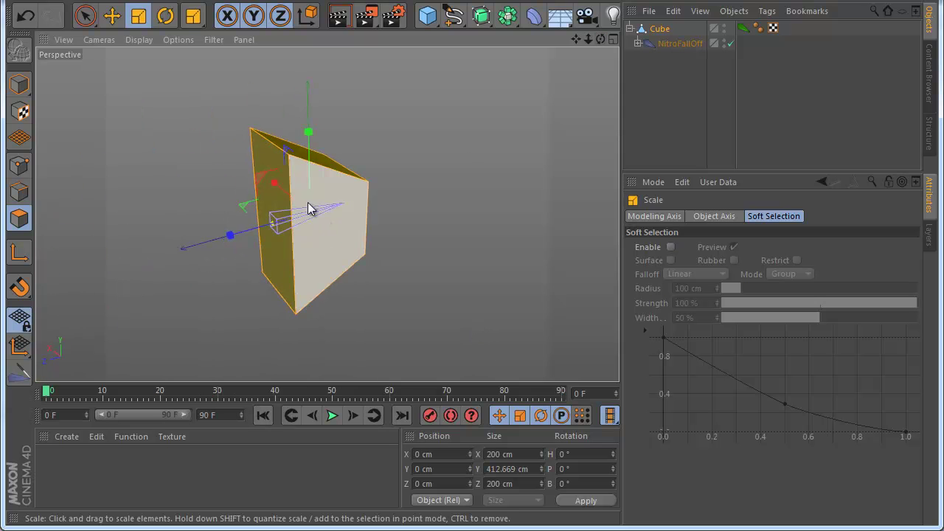
Try scaling the cube's polygons along X and adding points to the falloff curve, and undo both changes
{"action": "left_click_drag", "start_coordinate": [280, 183], "coordinate": [296, 197]}
{"action": "left_click", "coordinate": [680, 42]}
{"action": "mouse_move", "coordinate": [750, 442]}
{"action": "left_mouse_down"}
{"action": "mouse_move", "coordinate": [734, 438]}
{"action": "mouse_move", "coordinate": [765, 442]}
{"action": "left_mouse_up"}
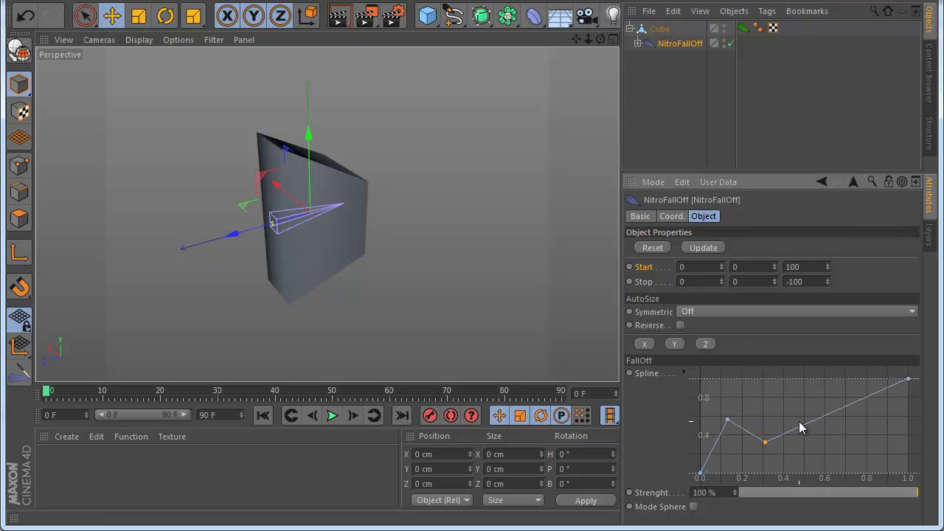
{"action": "key", "text": "ctrl+z"}
{"action": "key", "text": "ctrl+z"}
{"action": "key", "text": "ctrl+z"}
{"action": "key", "text": "ctrl+z"}
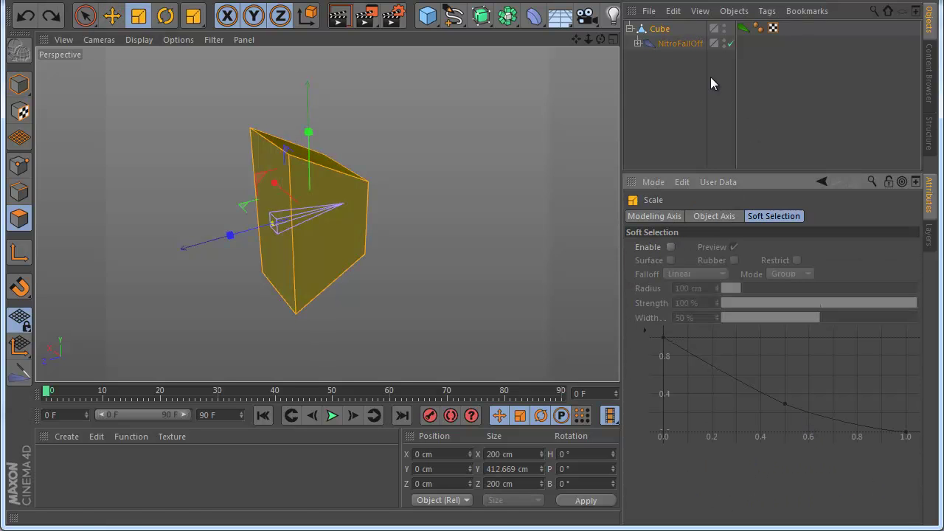
Scale the cube's polygons along X to about 344 cm and add three intermediate points to the falloff curve
{"action": "left_click_drag", "start_coordinate": [274, 185], "coordinate": [250, 156]}
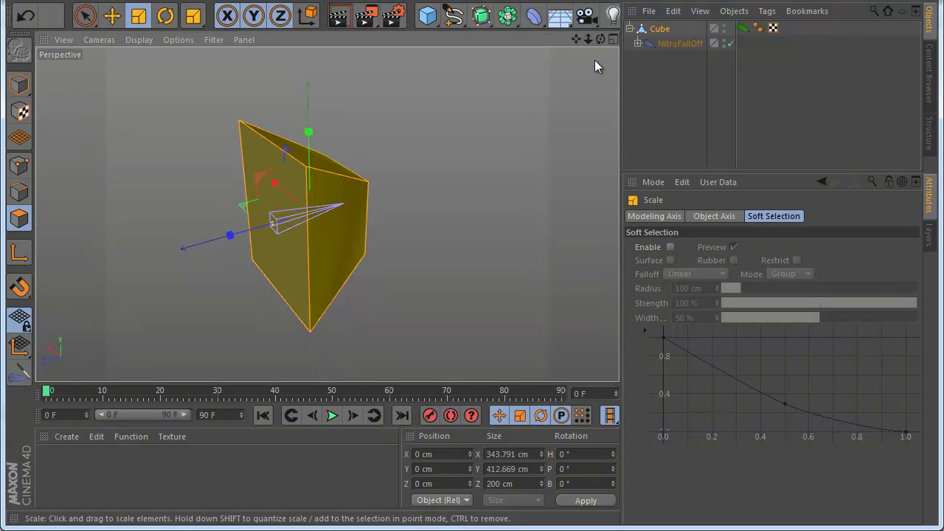
{"action": "left_click", "coordinate": [676, 44]}
{"action": "left_click_drag", "start_coordinate": [735, 448], "coordinate": [723, 428]}
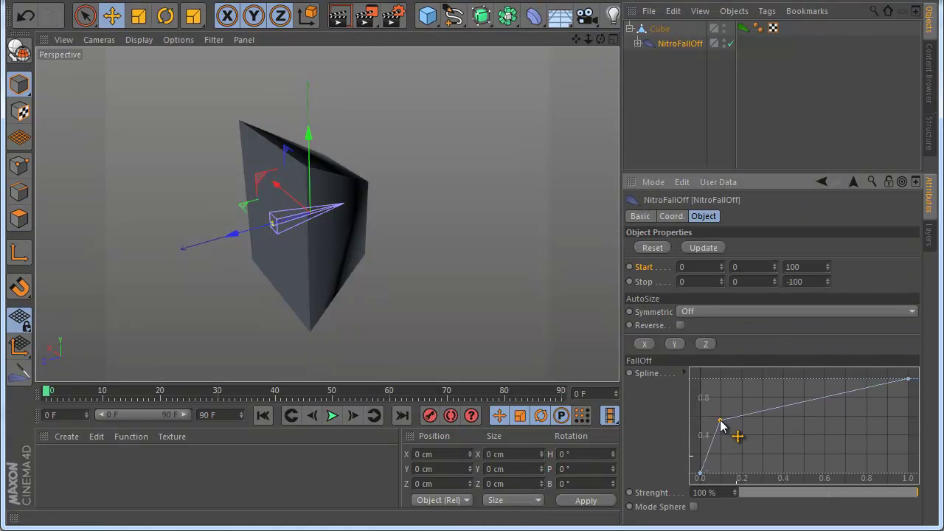
{"action": "left_click_drag", "start_coordinate": [783, 413], "coordinate": [785, 433]}
{"action": "left_click", "coordinate": [841, 420]}
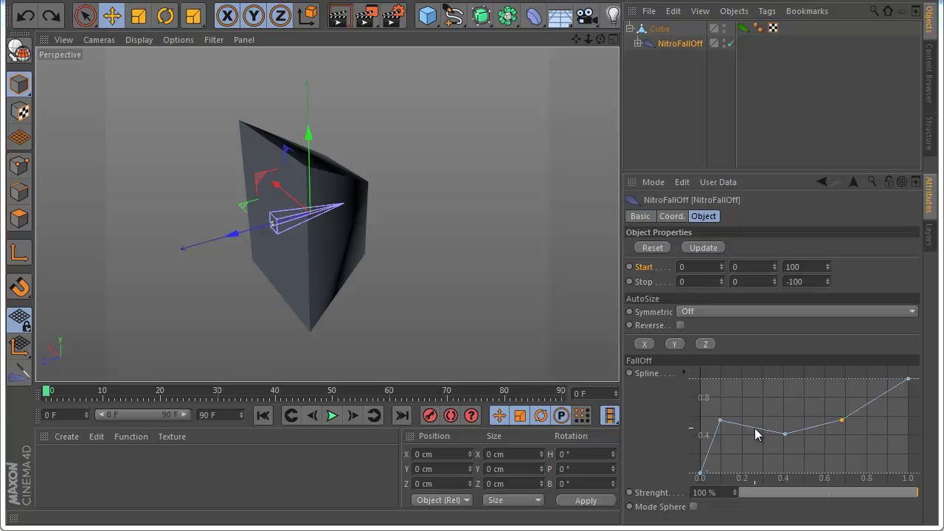
Select the cube and subdivide its polygons three times
{"action": "left_click", "coordinate": [659, 28]}
{"action": "key", "text": "t"}
{"action": "right_click", "coordinate": [461, 236]}
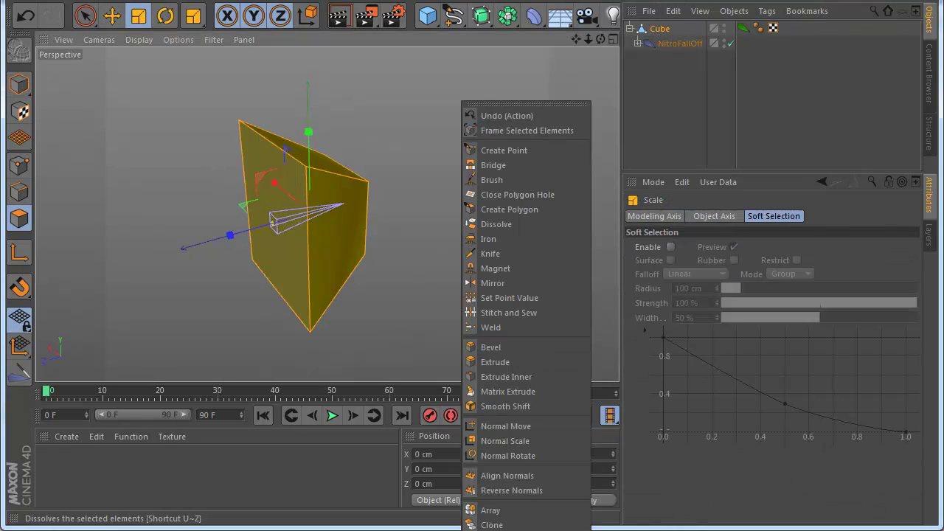
{"action": "right_click", "coordinate": [454, 87]}
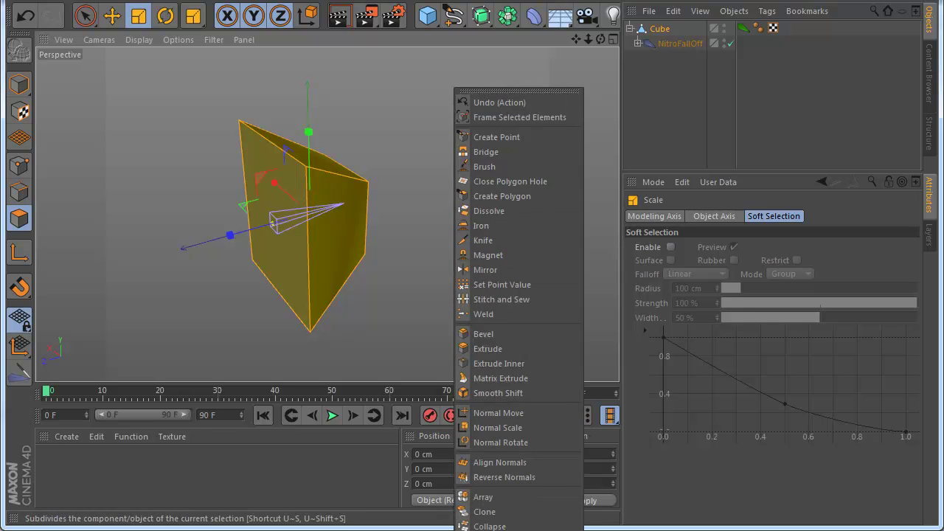
{"action": "left_click", "coordinate": [486, 530]}
{"action": "right_click", "coordinate": [463, 258]}
{"action": "left_click", "coordinate": [509, 530]}
{"action": "right_click", "coordinate": [479, 324]}
{"action": "left_click", "coordinate": [516, 528]}
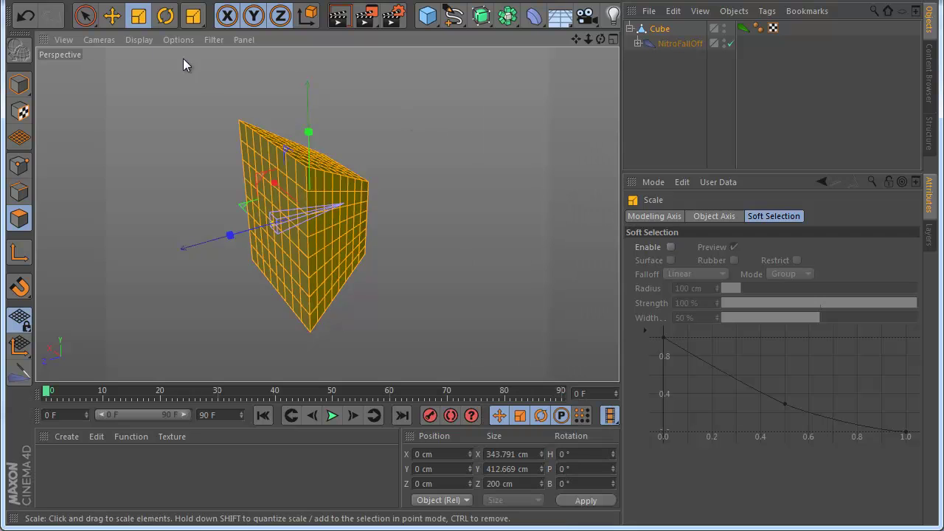
Scale the subdivided cube's polygons along X to about 542 cm and raise the falloff curve's intermediate points
{"action": "left_click_drag", "start_coordinate": [274, 189], "coordinate": [250, 176]}
{"action": "left_click_drag", "start_coordinate": [600, 39], "coordinate": [500, 156]}
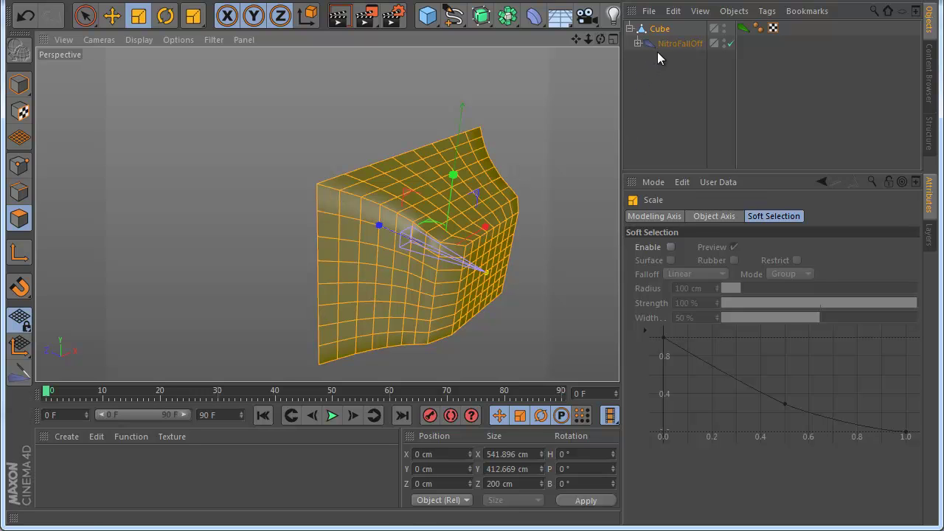
{"action": "left_click", "coordinate": [679, 43]}
{"action": "mouse_move", "coordinate": [785, 433]}
{"action": "left_mouse_down"}
{"action": "mouse_move", "coordinate": [792, 415]}
{"action": "mouse_move", "coordinate": [774, 430]}
{"action": "left_mouse_up"}
{"action": "left_click_drag", "start_coordinate": [838, 422], "coordinate": [827, 395]}
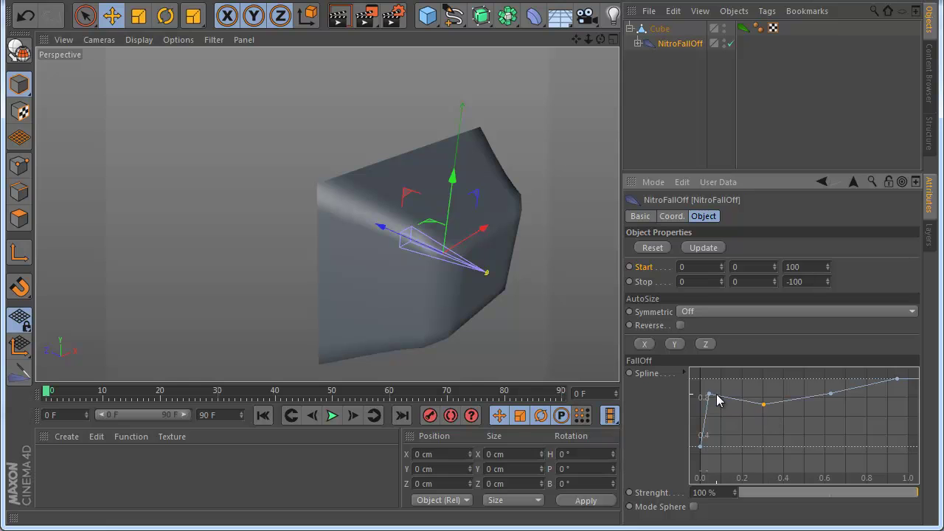
{"action": "left_click_drag", "start_coordinate": [732, 432], "coordinate": [721, 385]}
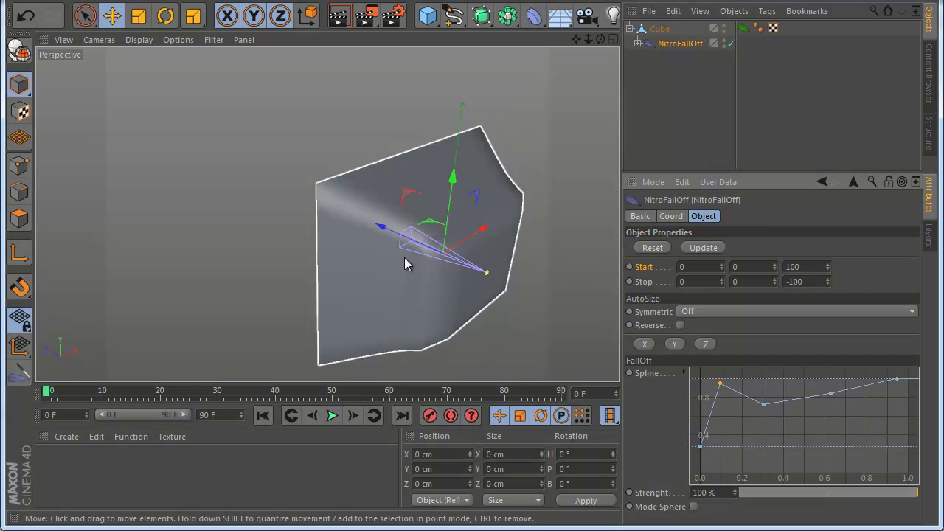
{"action": "mouse_move", "coordinate": [602, 41]}
{"action": "left_mouse_down"}
{"action": "mouse_move", "coordinate": [473, 326]}
{"action": "mouse_move", "coordinate": [602, 42]}
{"action": "left_mouse_up"}
{"action": "right_click_drag", "start_coordinate": [315, 250], "coordinate": [448, 325], "text": "alt"}
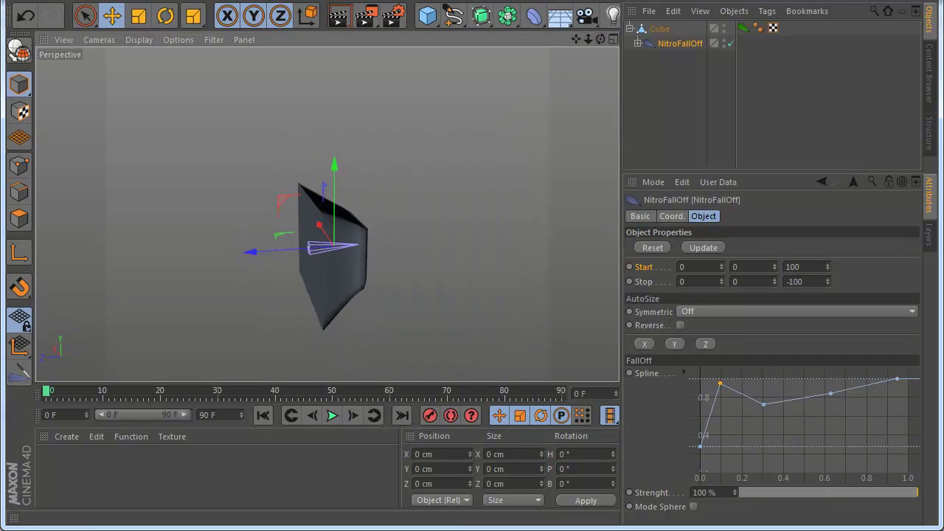
Delete the deformed cube together with its NitroFallOff
{"action": "left_click_drag", "start_coordinate": [689, 99], "coordinate": [640, 18]}
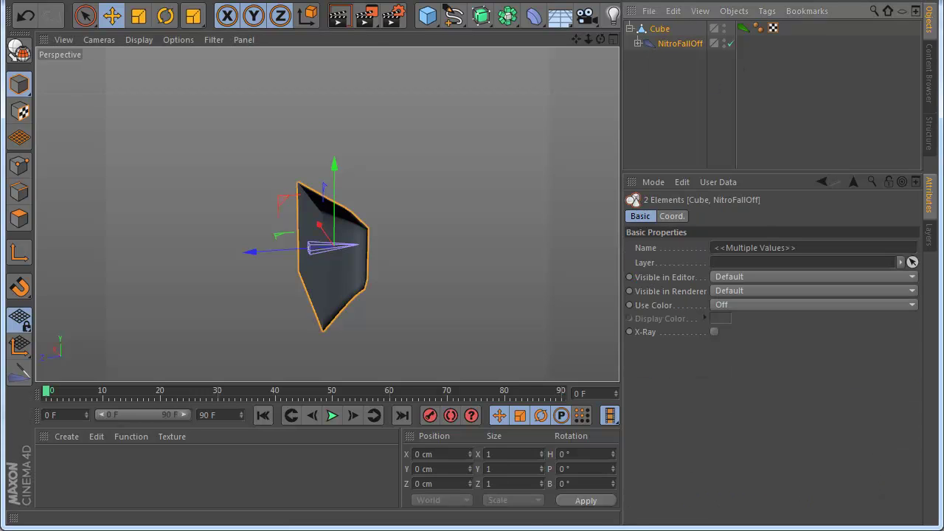
{"action": "key", "text": "Delete"}
{"action": "left_click", "coordinate": [428, 15]}
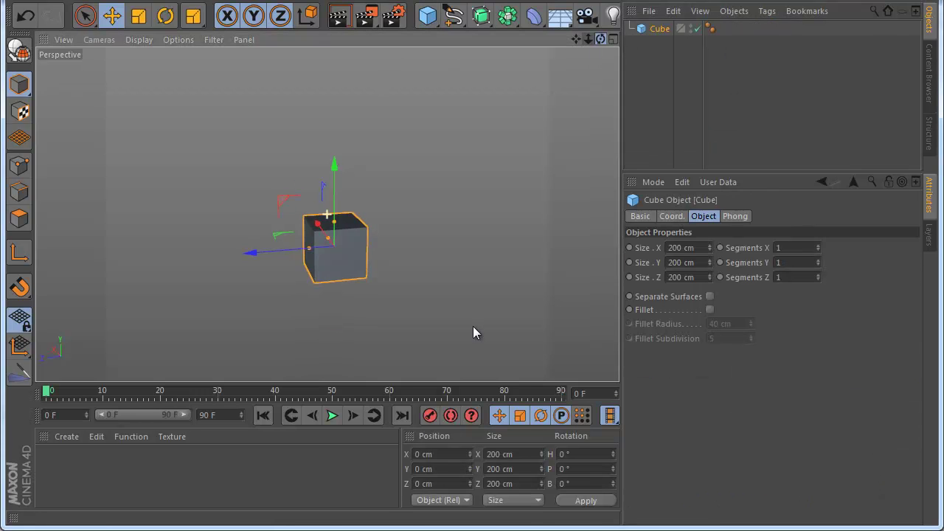
{"action": "left_click_drag", "start_coordinate": [473, 181], "coordinate": [316, 287], "text": "alt"}
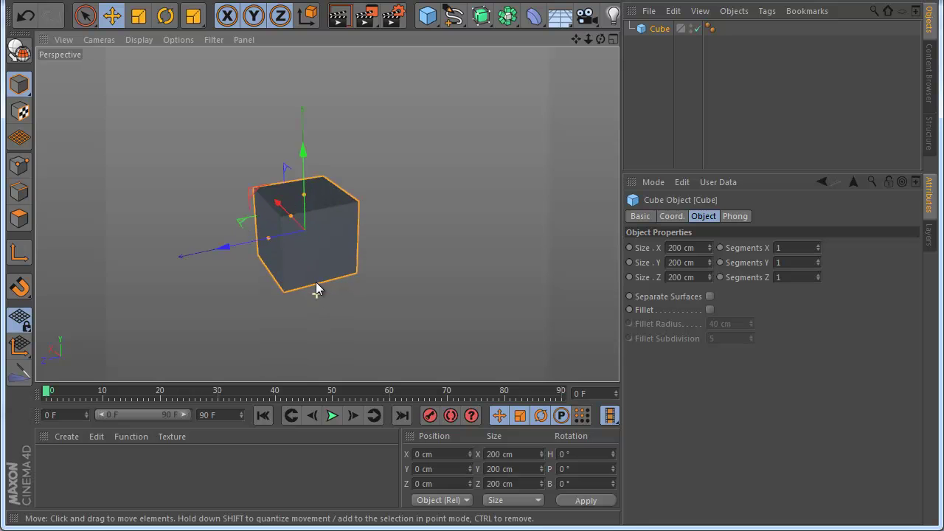
{"action": "left_click", "coordinate": [650, 29]}
{"action": "key", "text": "Delete"}
Add a default 400 cm plane and make it editable
{"action": "left_click", "coordinate": [428, 15]}
{"action": "left_click", "coordinate": [558, 121]}
{"action": "left_click", "coordinate": [21, 53]}
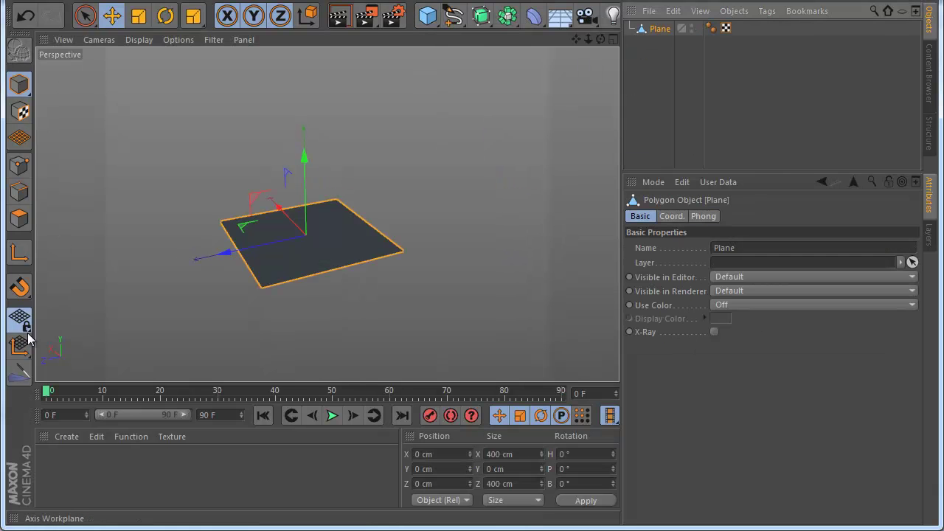
Draw a NitroFallOff across the plane and auto-size it along Z
{"action": "left_click", "coordinate": [21, 374]}
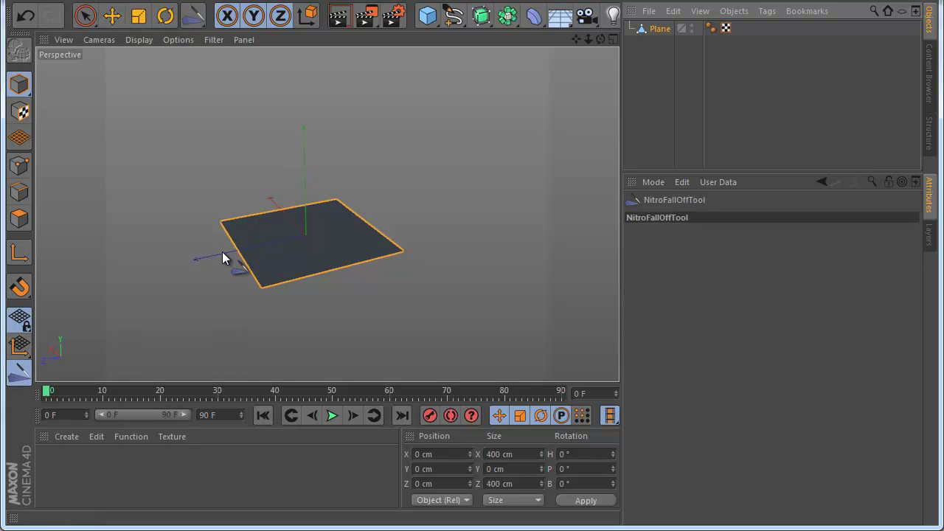
{"action": "left_click_drag", "start_coordinate": [221, 255], "coordinate": [347, 225]}
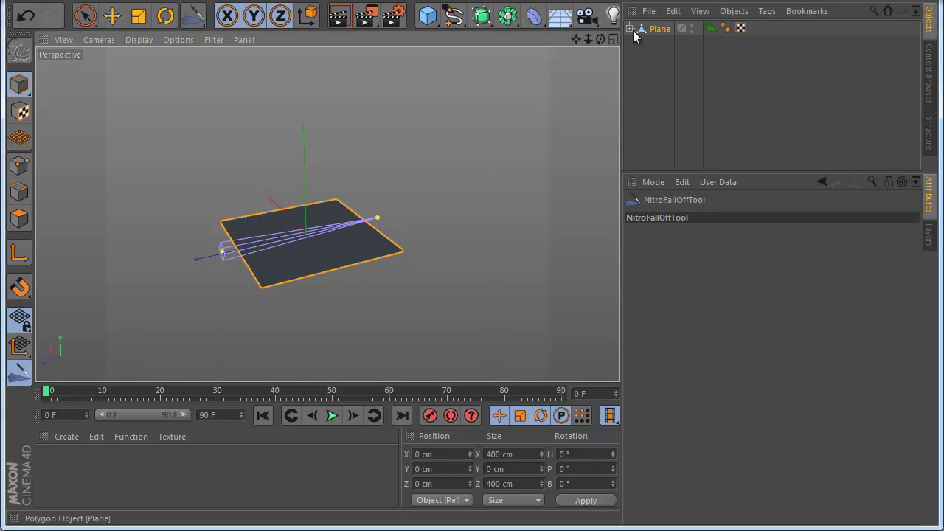
{"action": "left_click", "coordinate": [656, 43]}
{"action": "left_click", "coordinate": [706, 343]}
Select all of the plane's polygons and extrude them 158 cm with the falloff active
{"action": "left_click", "coordinate": [19, 218]}
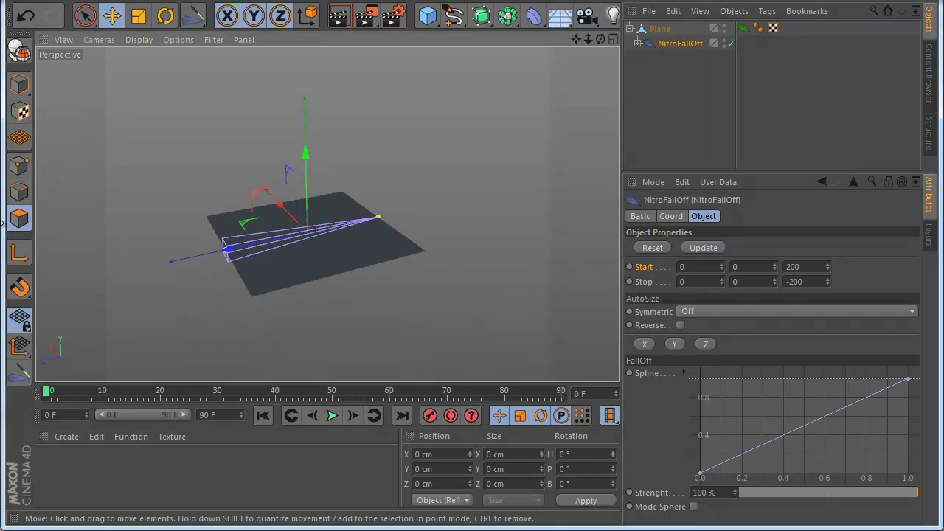
{"action": "left_click", "coordinate": [380, 228]}
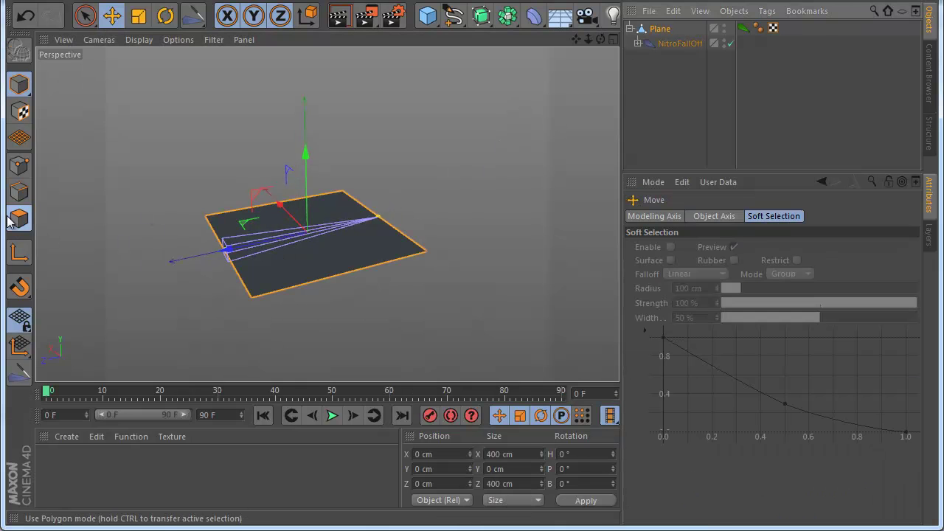
{"action": "left_click", "coordinate": [298, 264]}
{"action": "key", "text": "ctrl+a"}
{"action": "right_click", "coordinate": [354, 332]}
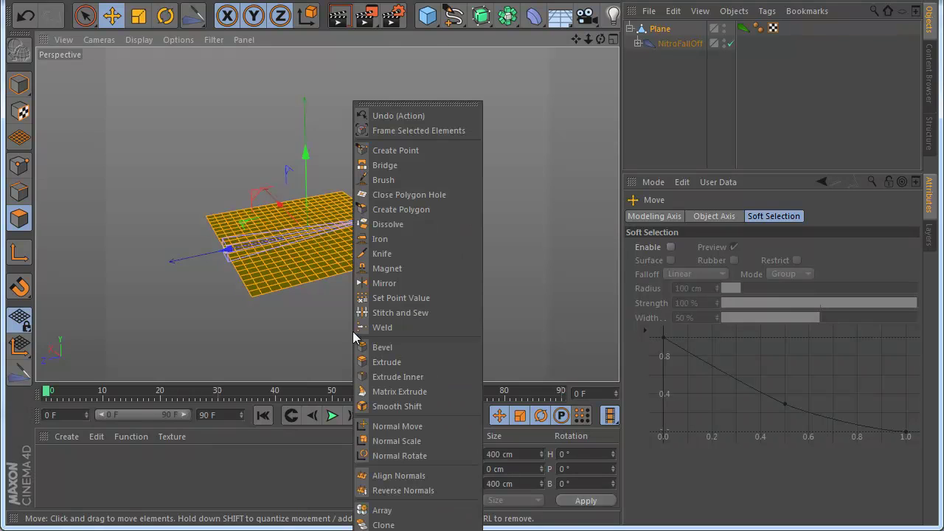
{"action": "left_click", "coordinate": [404, 361]}
{"action": "left_click_drag", "start_coordinate": [352, 325], "coordinate": [478, 326]}
{"action": "scroll", "coordinate": [263, 247], "scroll_direction": "up", "scroll_amount": 3}
{"action": "left_click_drag", "start_coordinate": [600, 38], "coordinate": [471, 325]}
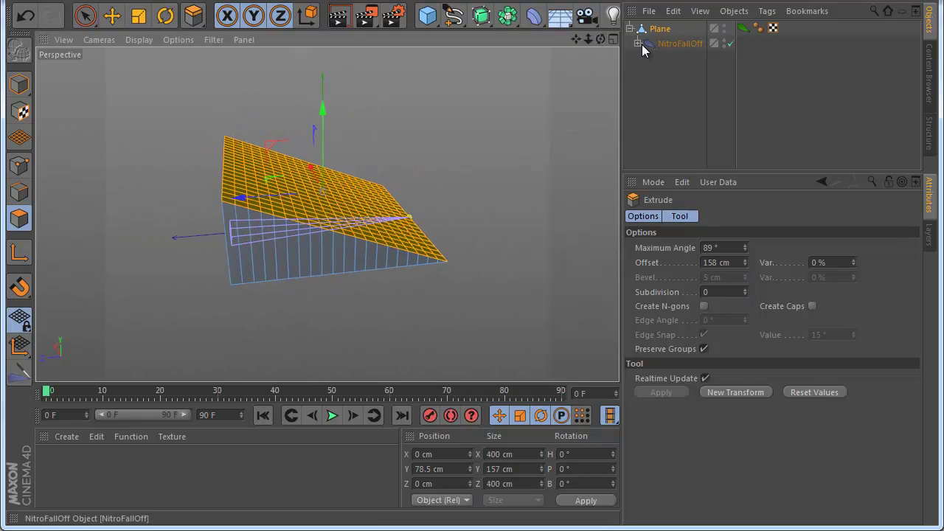
Shape the plane's falloff curve into a shallow valley with six intermediate points
{"action": "left_click", "coordinate": [638, 44]}
{"action": "left_click", "coordinate": [678, 45]}
{"action": "left_click_drag", "start_coordinate": [725, 462], "coordinate": [893, 423]}
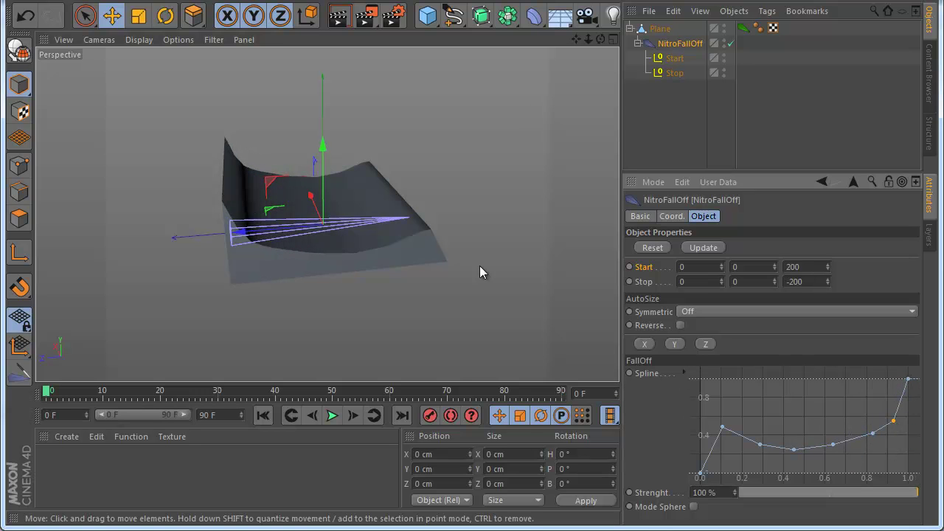
{"action": "left_click_drag", "start_coordinate": [600, 40], "coordinate": [473, 117]}
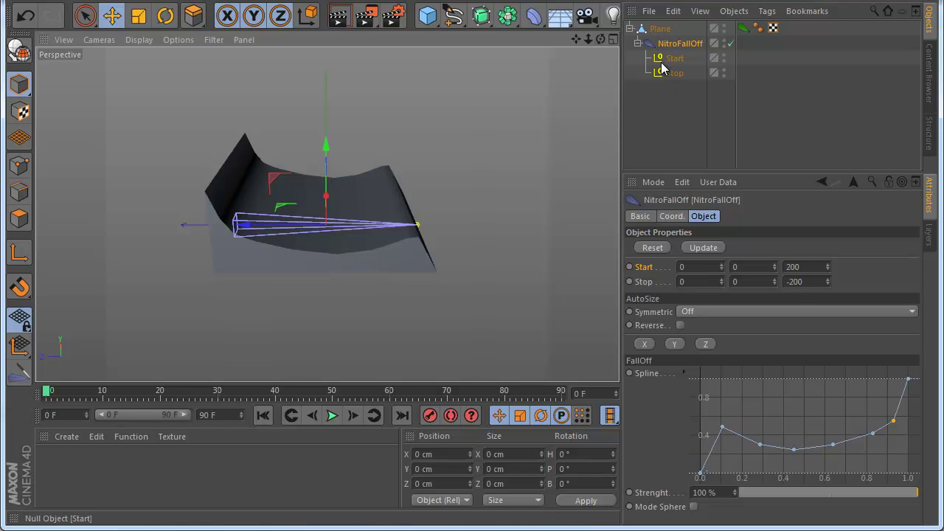
Try animating the falloff along Z across the plane from frame 0 to 90, play it back, and undo the animation
{"action": "left_click_drag", "start_coordinate": [265, 223], "coordinate": [52, 226]}
{"action": "left_click_drag", "start_coordinate": [185, 225], "coordinate": [457, 224]}
{"action": "left_click_drag", "start_coordinate": [44, 391], "coordinate": [561, 390]}
{"action": "left_click_drag", "start_coordinate": [494, 225], "coordinate": [111, 222]}
{"action": "left_click", "coordinate": [290, 415]}
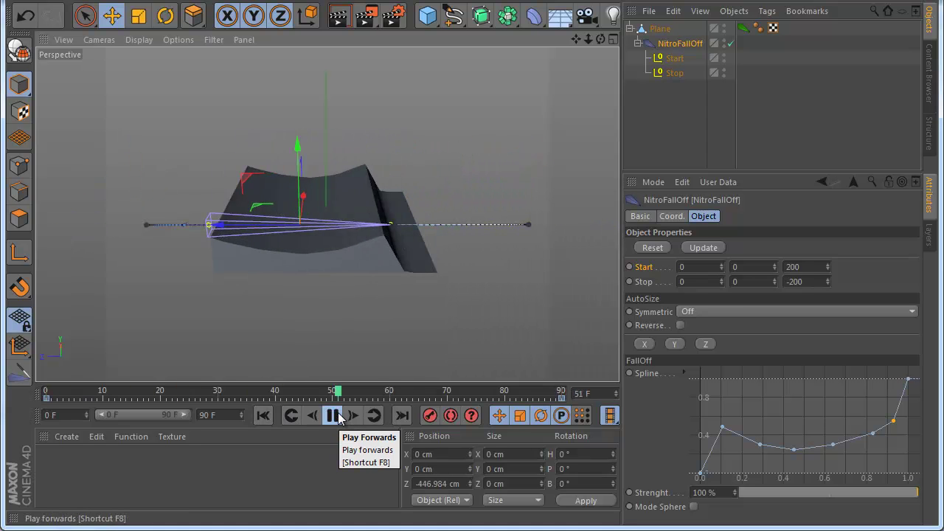
{"action": "left_click", "coordinate": [263, 415]}
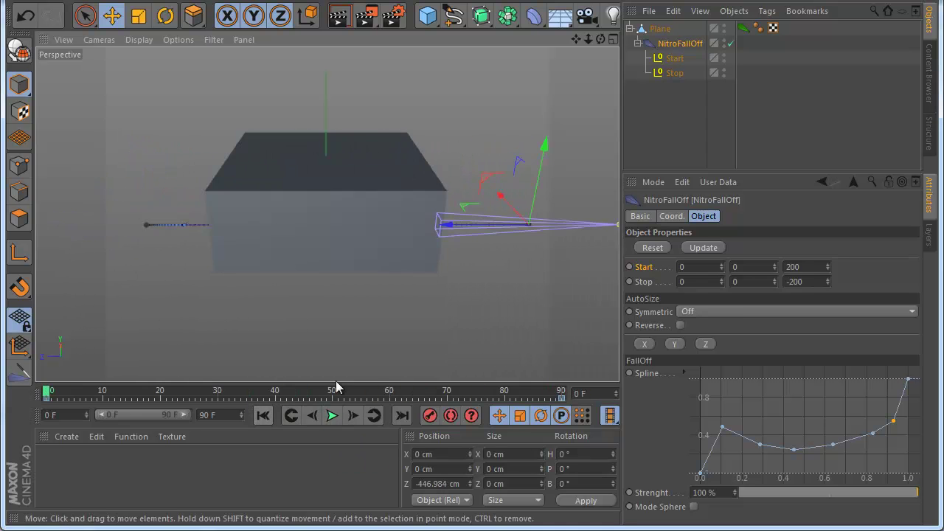
{"action": "left_click", "coordinate": [705, 343]}
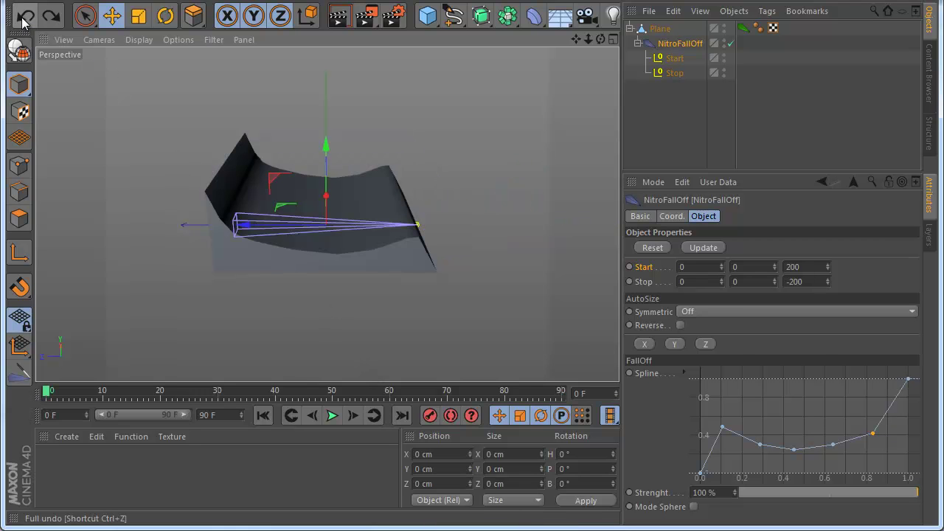
Set the falloff's symmetric mode to Start and auto-size it along Z
{"action": "mouse_move", "coordinate": [912, 500]}
{"action": "left_mouse_down"}
{"action": "mouse_move", "coordinate": [726, 496]}
{"action": "mouse_move", "coordinate": [918, 492]}
{"action": "left_mouse_up"}
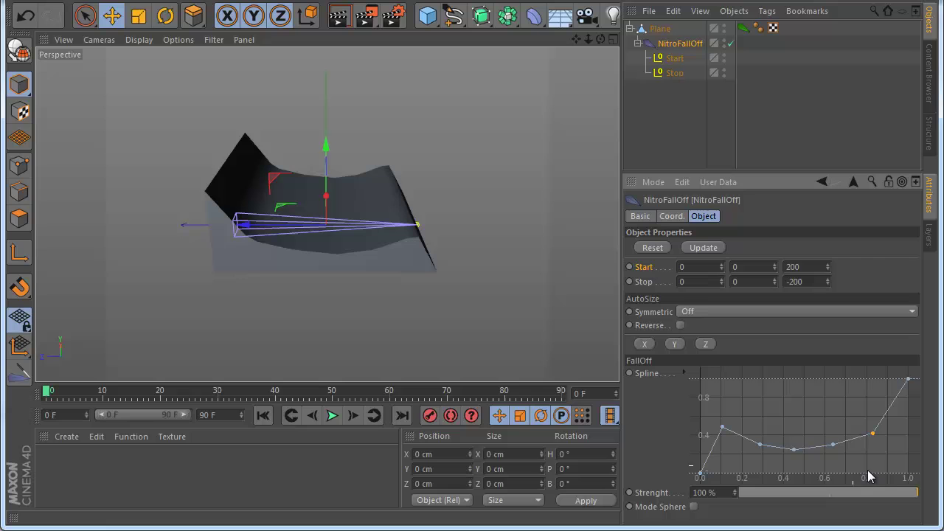
{"action": "left_click", "coordinate": [695, 311]}
{"action": "left_click", "coordinate": [697, 335]}
{"action": "left_click", "coordinate": [672, 343]}
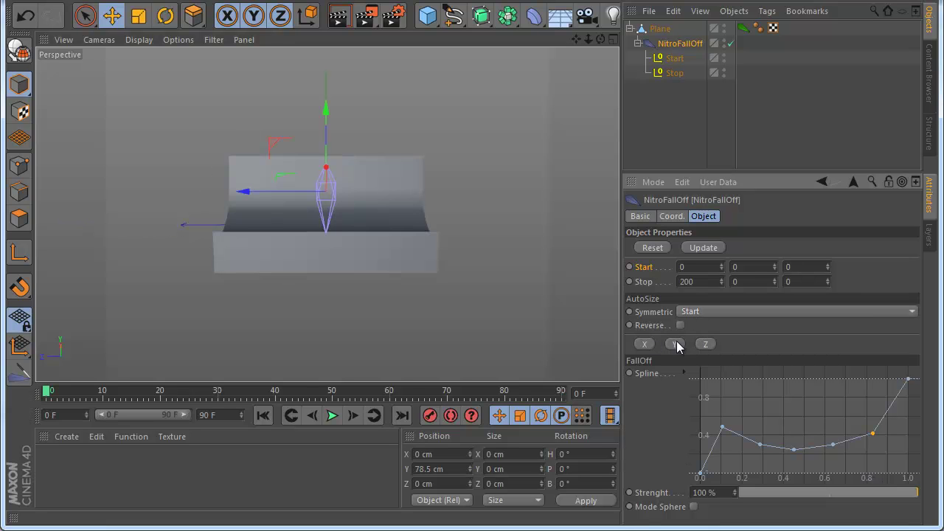
{"action": "left_click", "coordinate": [704, 345]}
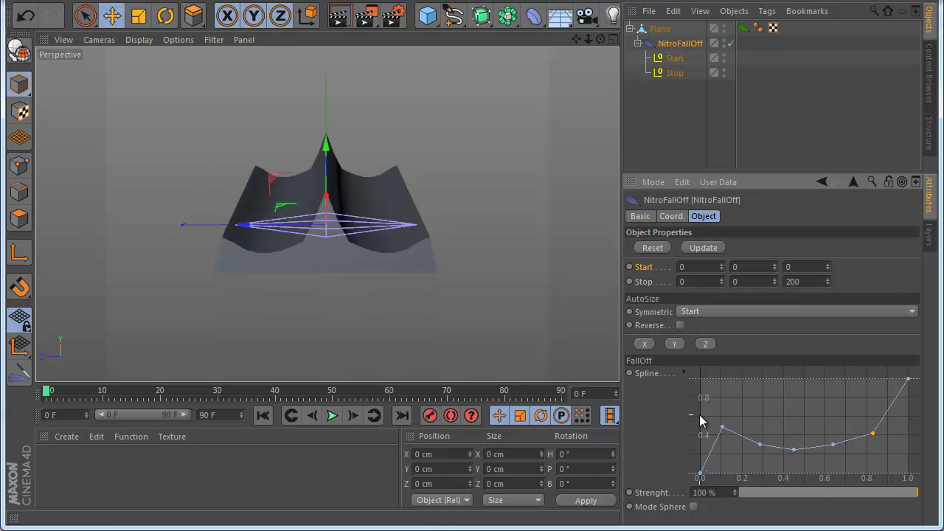
Lower the falloff curve's first intermediate point and open the plane's NitroFallOff tag settings
{"action": "left_click_drag", "start_coordinate": [728, 436], "coordinate": [729, 455]}
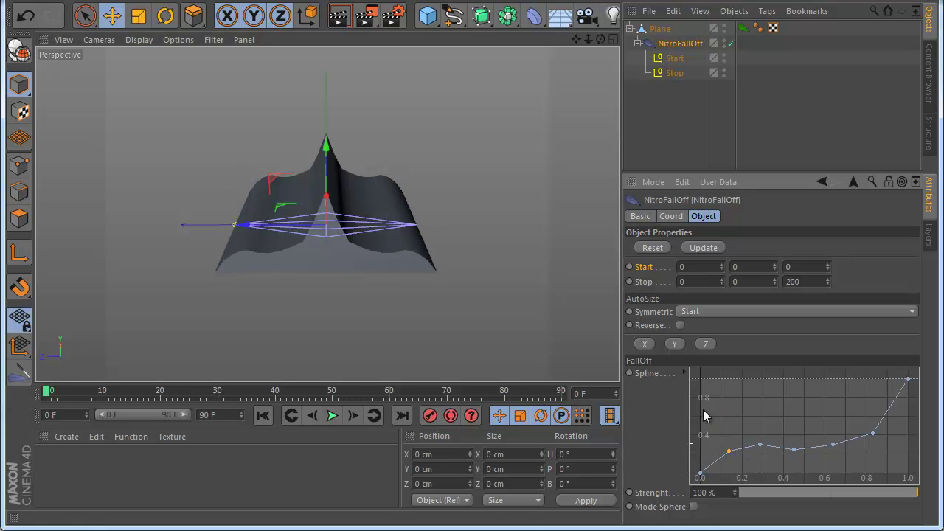
{"action": "left_click_drag", "start_coordinate": [600, 39], "coordinate": [516, 308]}
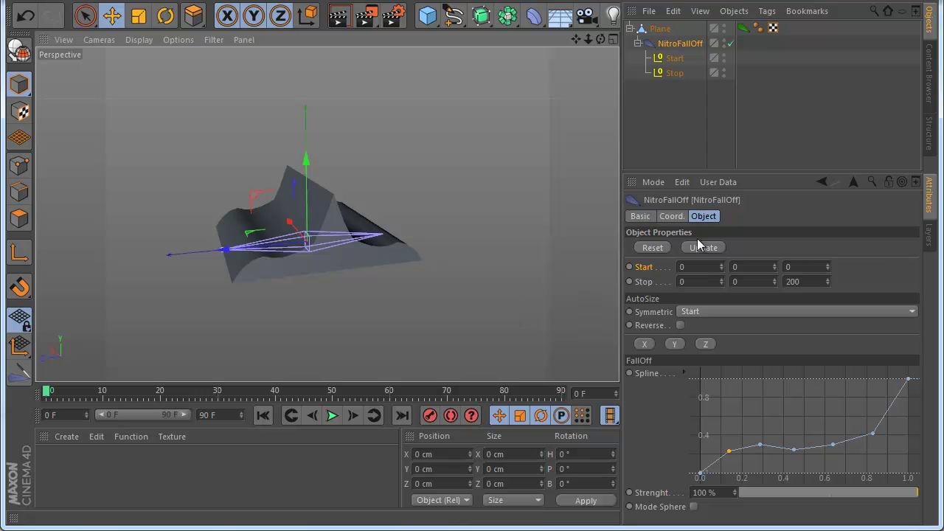
{"action": "left_click", "coordinate": [743, 28]}
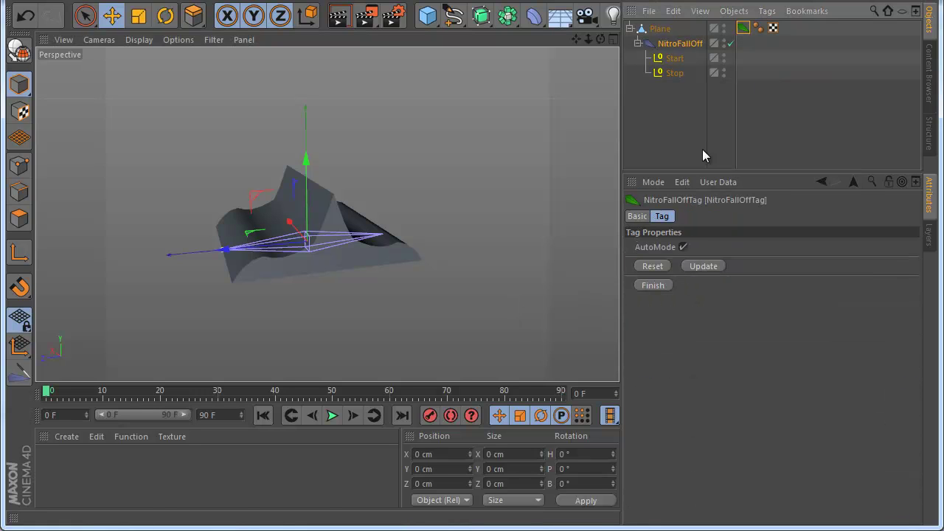
Finish the plane's NitroFallOff from its tag settings and delete the resulting plane
{"action": "left_click", "coordinate": [640, 284]}
{"action": "left_click_drag", "start_coordinate": [599, 41], "coordinate": [471, 323]}
{"action": "scroll", "coordinate": [288, 271], "scroll_direction": "down", "scroll_amount": 1}
{"action": "scroll", "coordinate": [289, 271], "scroll_direction": "up", "scroll_amount": 1}
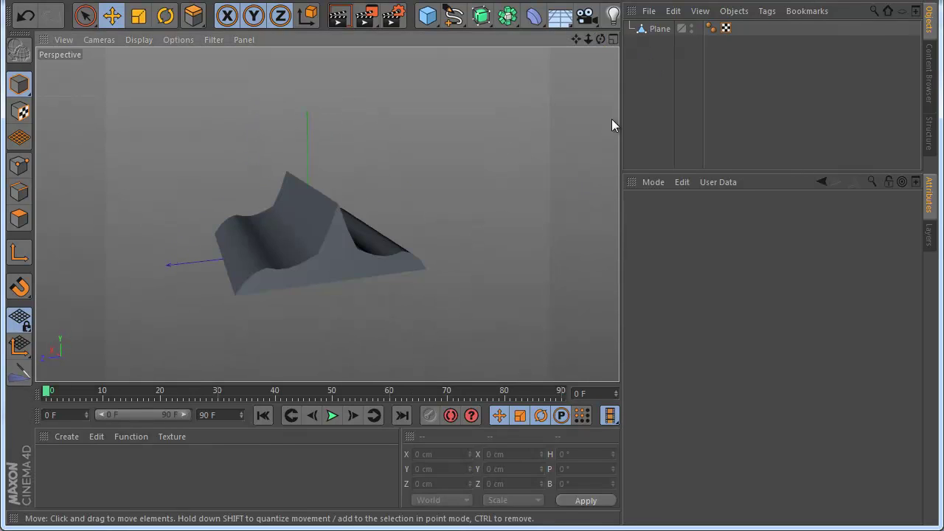
{"action": "left_click", "coordinate": [653, 28]}
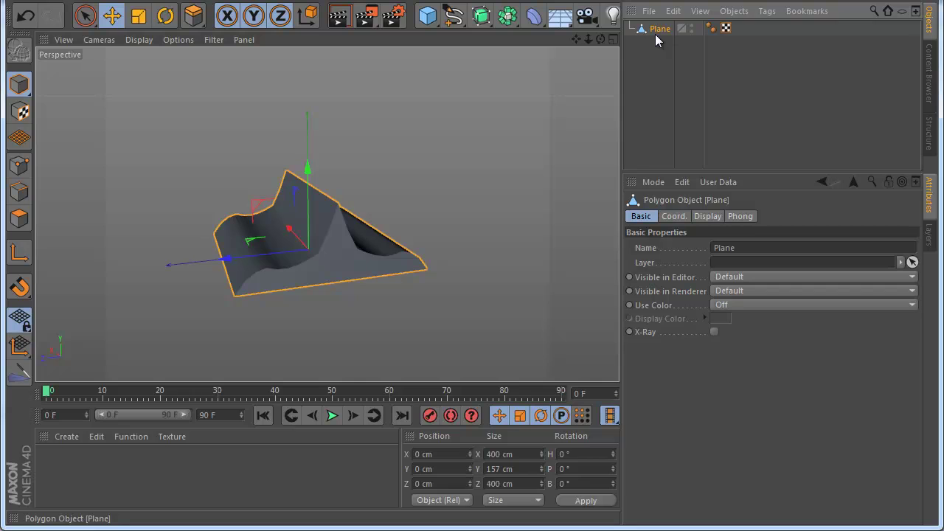
{"action": "key", "text": "Delete"}
Add a cube primitive to the scene and make it editable
{"action": "left_click_drag", "start_coordinate": [430, 21], "coordinate": [517, 50]}
{"action": "left_click", "coordinate": [556, 36]}
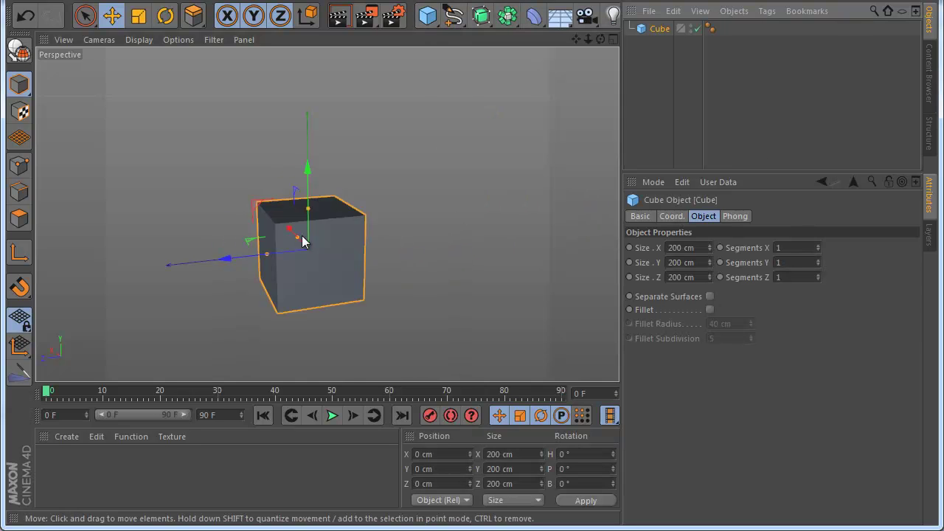
{"action": "left_click", "coordinate": [19, 50]}
Draw a NitroFallOff across the cube and auto-size it along Z
{"action": "left_click", "coordinate": [19, 372]}
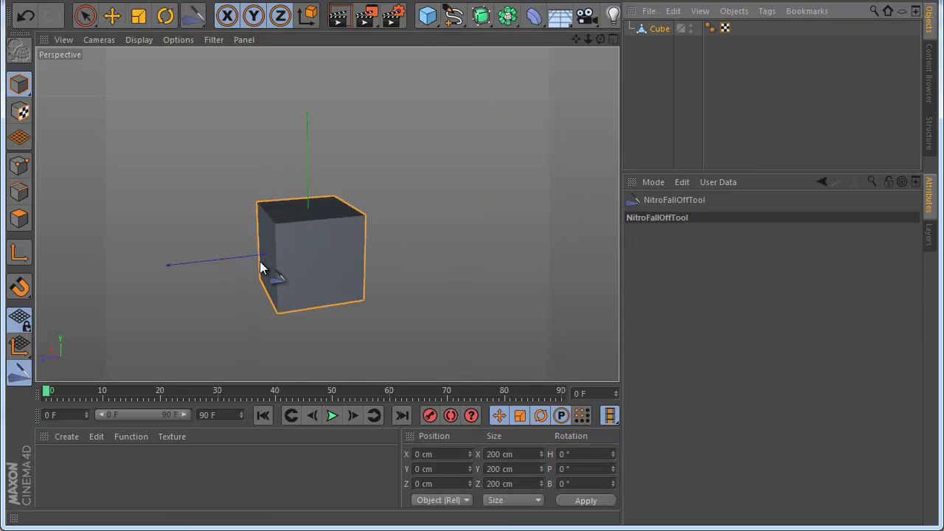
{"action": "left_click_drag", "start_coordinate": [246, 264], "coordinate": [433, 256]}
{"action": "left_click", "coordinate": [672, 42]}
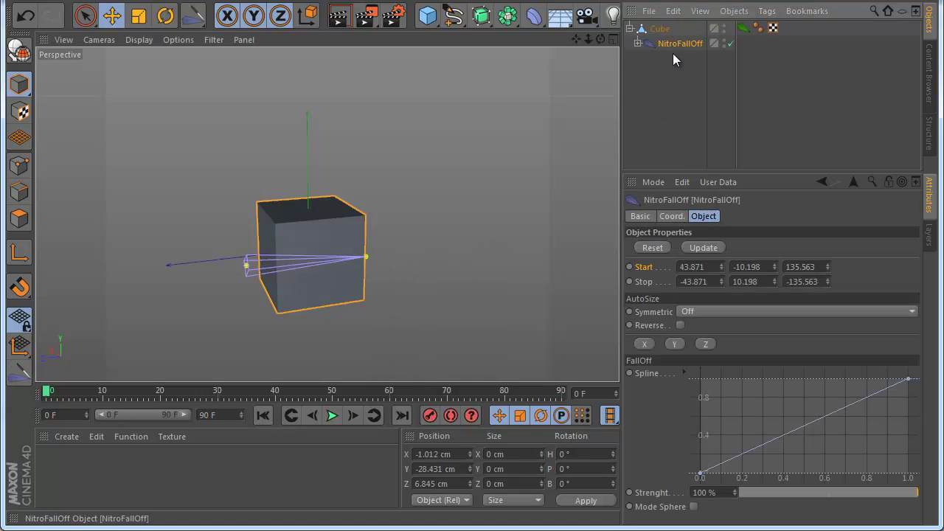
{"action": "left_click", "coordinate": [674, 343]}
{"action": "left_click", "coordinate": [705, 343]}
{"action": "scroll", "coordinate": [305, 261], "scroll_direction": "up", "scroll_amount": 4}
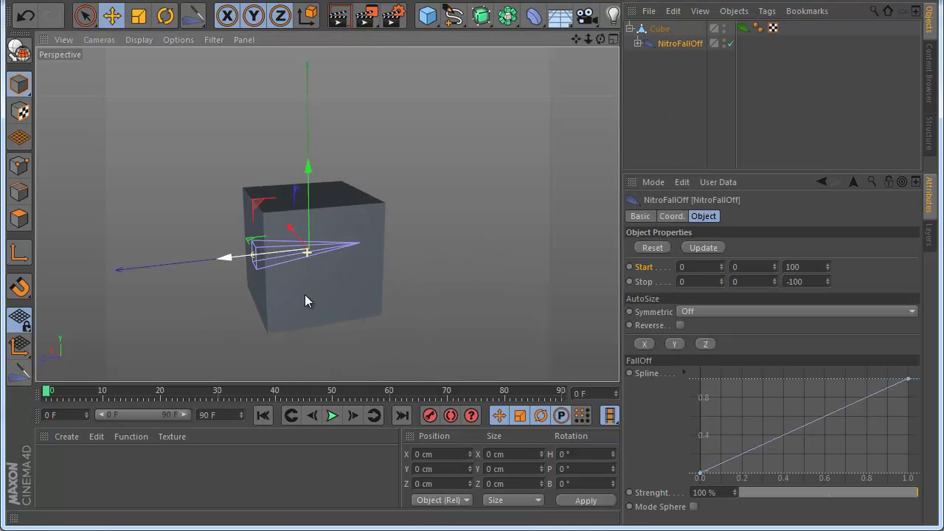
Select all the cube's polygons and inner-extrude them with the falloff active, using an offset of about 47.3 cm
{"action": "mouse_move", "coordinate": [599, 39]}
{"action": "left_mouse_down"}
{"action": "mouse_move", "coordinate": [471, 327]}
{"action": "mouse_move", "coordinate": [598, 38]}
{"action": "left_mouse_up"}
{"action": "left_click", "coordinate": [660, 29]}
{"action": "left_click", "coordinate": [19, 218]}
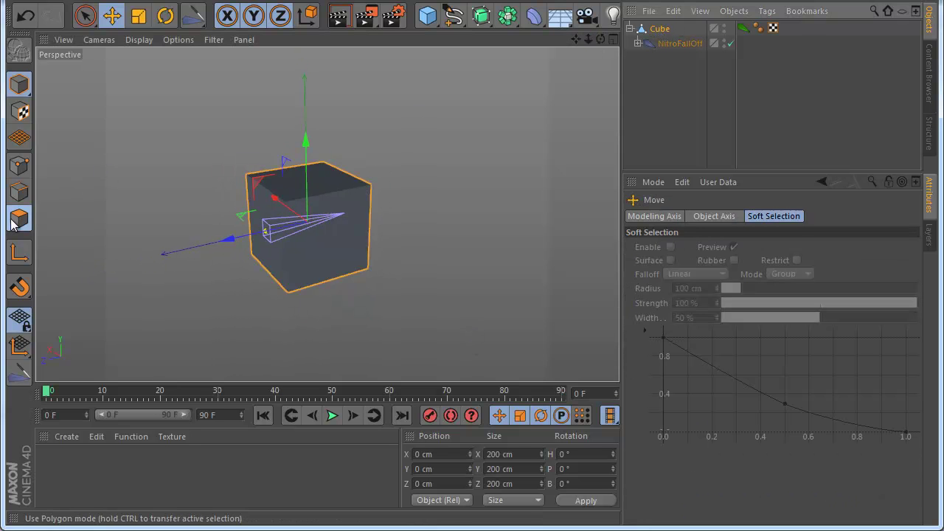
{"action": "left_click", "coordinate": [348, 234]}
{"action": "key", "text": "ctrl+a"}
{"action": "scroll", "coordinate": [326, 268], "scroll_direction": "up", "scroll_amount": 2}
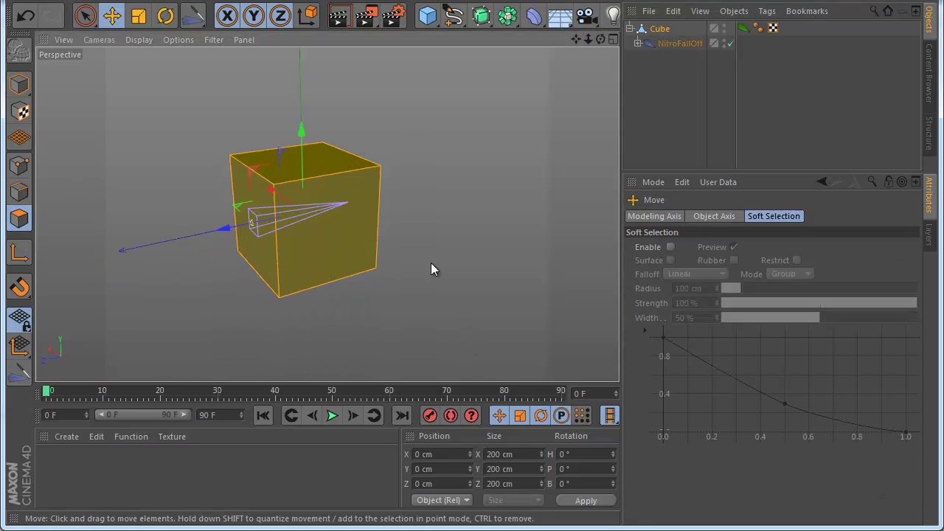
{"action": "right_click", "coordinate": [444, 316]}
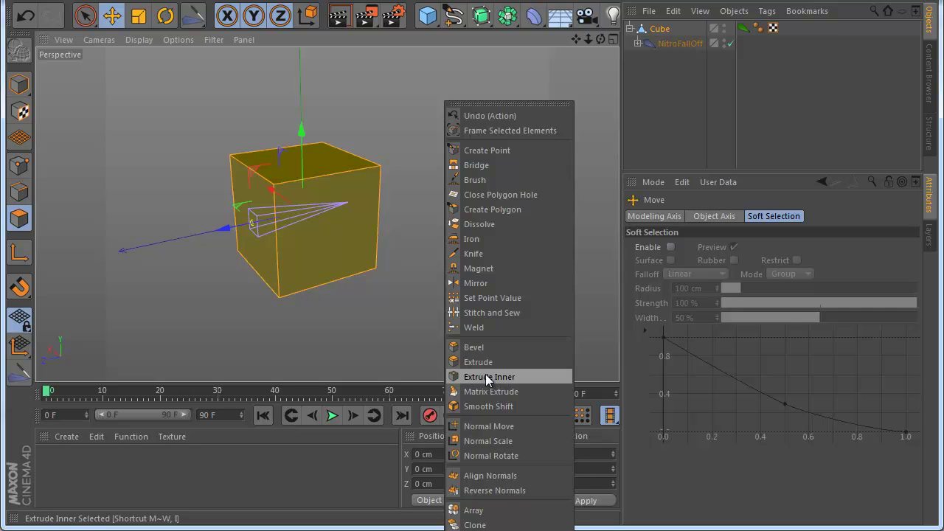
{"action": "left_click", "coordinate": [485, 374]}
{"action": "scroll", "coordinate": [292, 238], "scroll_direction": "up", "scroll_amount": 3}
{"action": "left_click_drag", "start_coordinate": [462, 325], "coordinate": [470, 325]}
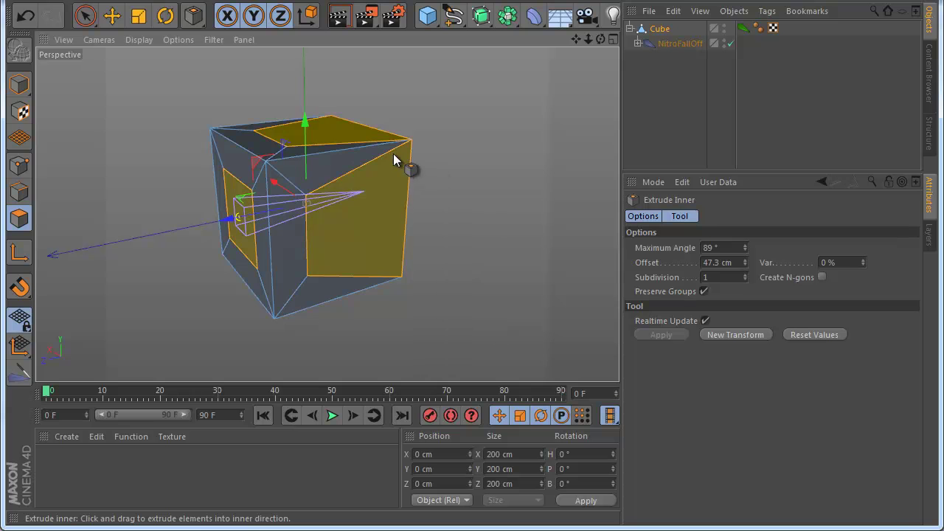
Select the NitroFallOff and set the viewport display to Gouraud Shading (Lines)
{"action": "left_click", "coordinate": [688, 46]}
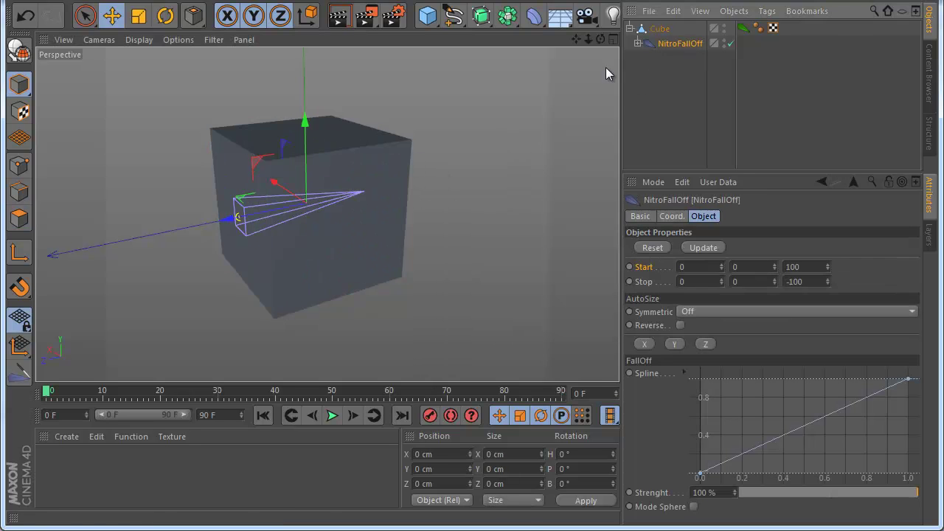
{"action": "left_click", "coordinate": [140, 39]}
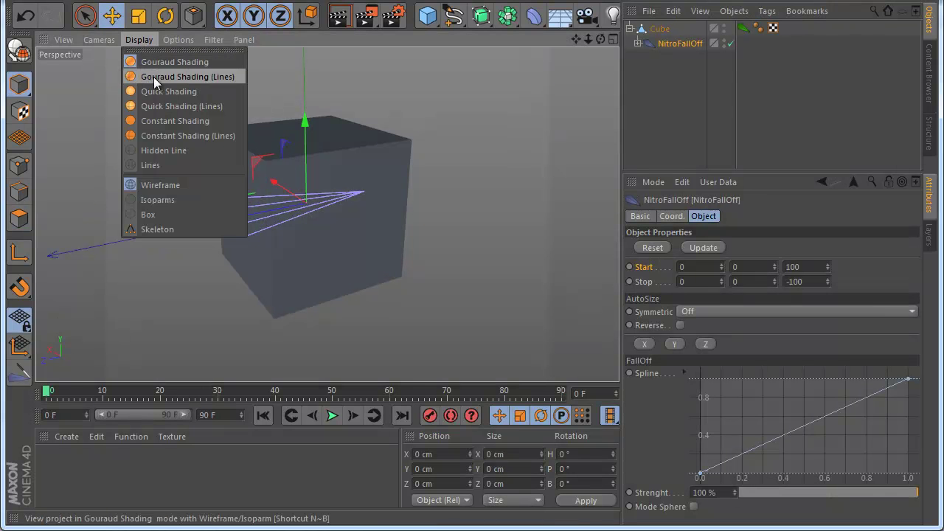
{"action": "left_click", "coordinate": [168, 79]}
{"action": "scroll", "coordinate": [286, 229], "scroll_direction": "up", "scroll_amount": 8}
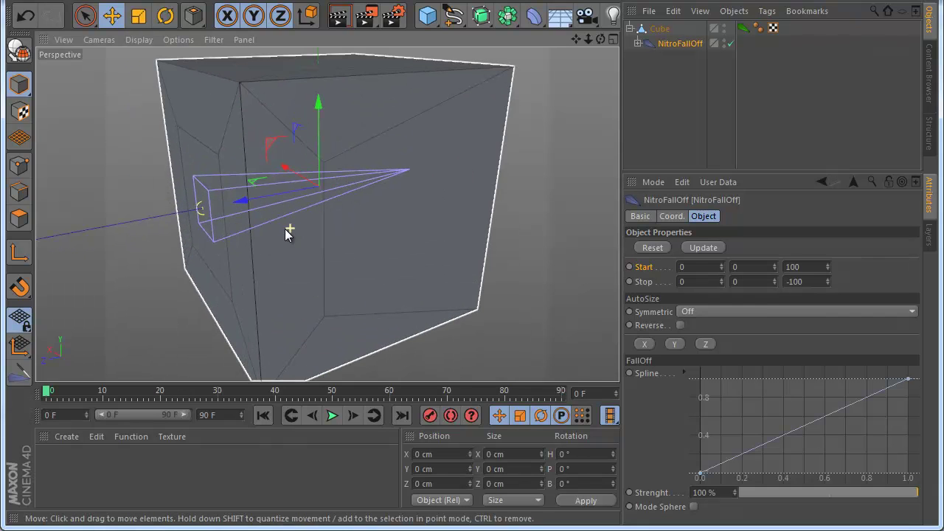
Move the falloff along Z beyond the cube and back through it to a Z position of about 60 cm
{"action": "left_click_drag", "start_coordinate": [240, 205], "coordinate": [500, 174]}
{"action": "scroll", "coordinate": [432, 155], "scroll_direction": "down", "scroll_amount": 6}
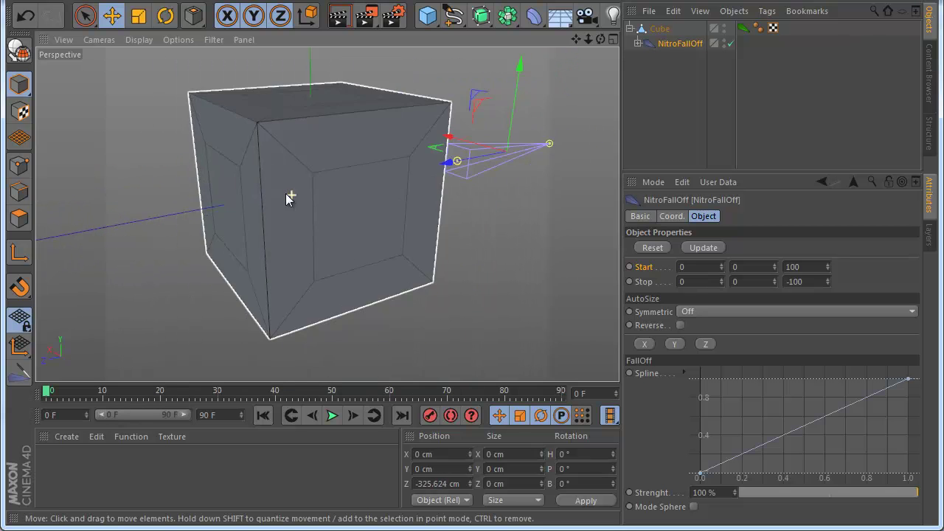
{"action": "scroll", "coordinate": [433, 173], "scroll_direction": "up", "scroll_amount": 1}
{"action": "left_click_drag", "start_coordinate": [411, 172], "coordinate": [202, 205]}
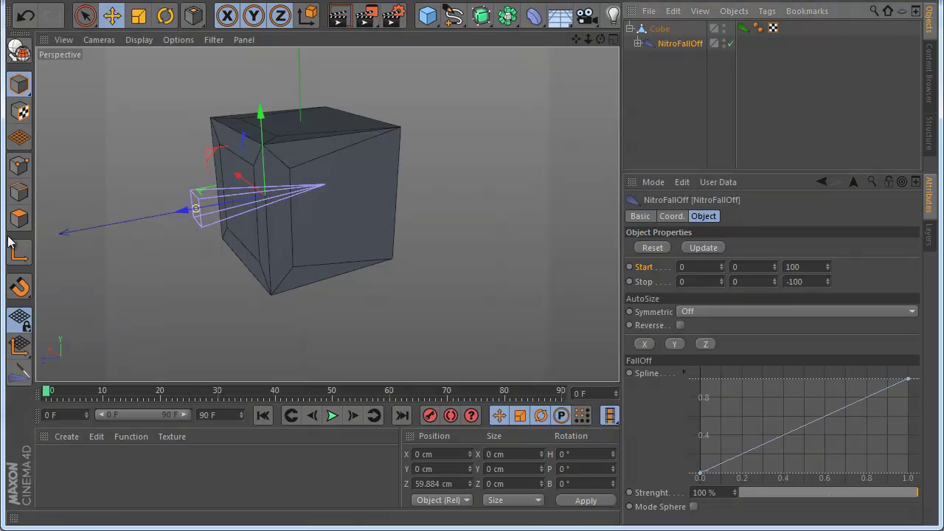
Try a second inner extrusion of about 42.2 cm on the selected cube polygons with the falloff active, and undo it
{"action": "left_click", "coordinate": [655, 29]}
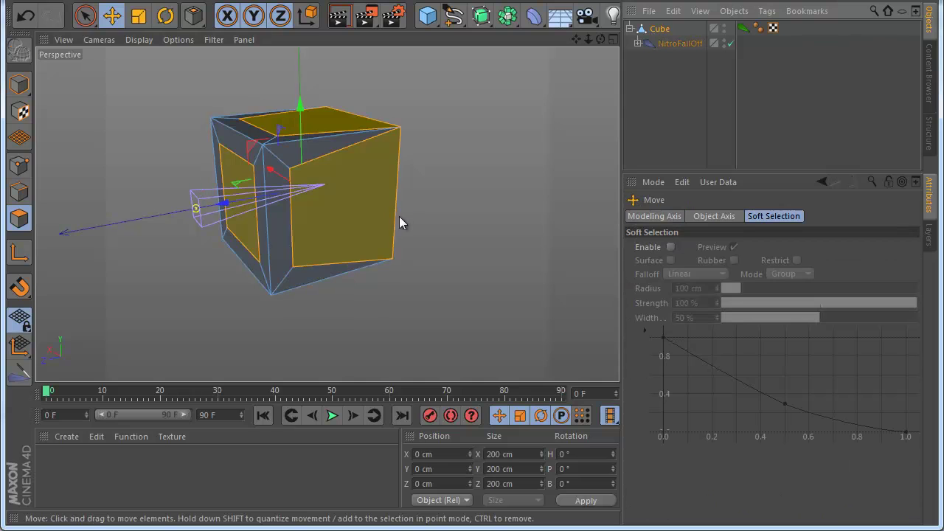
{"action": "right_click", "coordinate": [456, 226]}
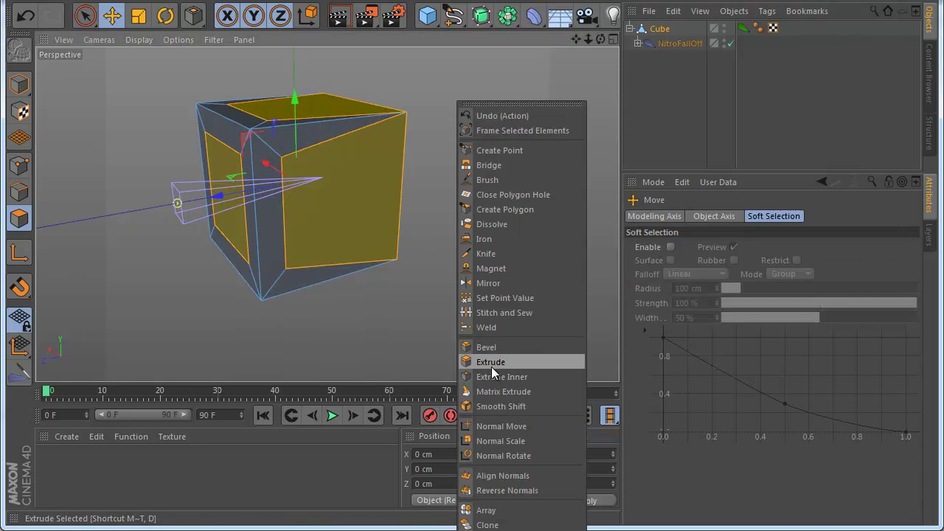
{"action": "left_click", "coordinate": [494, 374]}
{"action": "left_click_drag", "start_coordinate": [493, 266], "coordinate": [339, 205]}
{"action": "right_click_drag", "start_coordinate": [338, 205], "coordinate": [275, 178], "text": "alt"}
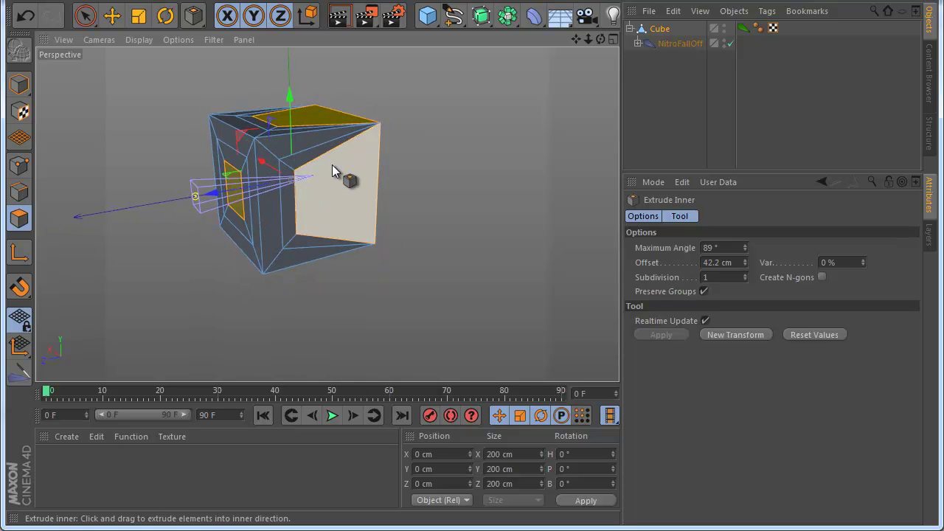
{"action": "left_click_drag", "start_coordinate": [329, 181], "coordinate": [307, 220], "text": "alt"}
{"action": "key", "text": "ctrl+z"}
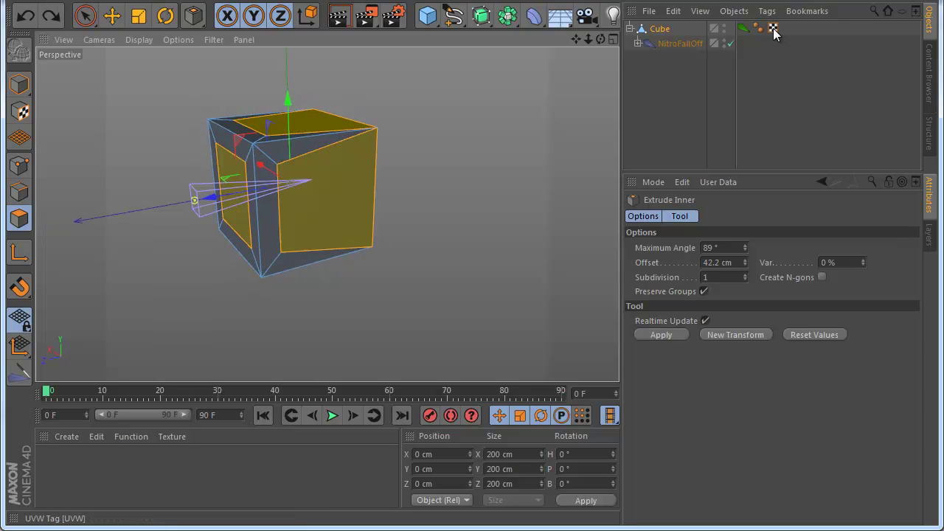
Disable the falloff and inner-extrude the cube's selected polygons repeatedly, starting with about 37 cm and ending with about 13 cm
{"action": "left_click", "coordinate": [730, 43]}
{"action": "left_click_drag", "start_coordinate": [468, 325], "coordinate": [471, 325]}
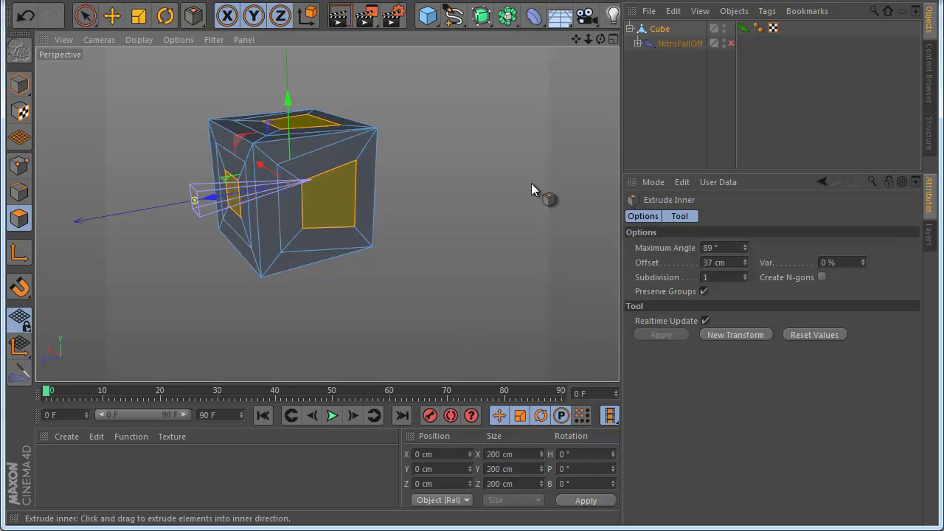
{"action": "left_click_drag", "start_coordinate": [339, 193], "coordinate": [440, 197]}
{"action": "left_click_drag", "start_coordinate": [440, 197], "coordinate": [514, 200]}
{"action": "scroll", "coordinate": [427, 232], "scroll_direction": "down", "scroll_amount": 2}
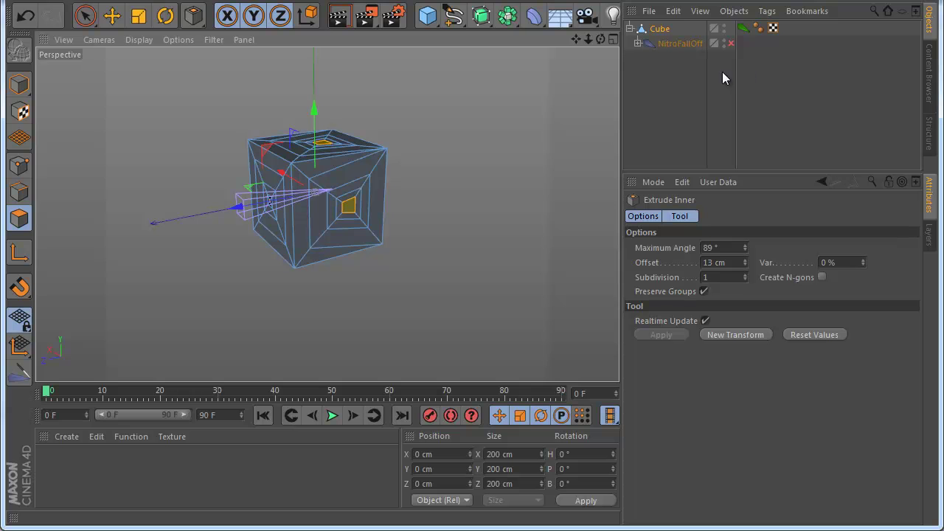
Re-enable the falloff and extrude the small inner polygons outward by about 326 cm
{"action": "left_click", "coordinate": [731, 44]}
{"action": "right_click", "coordinate": [506, 178]}
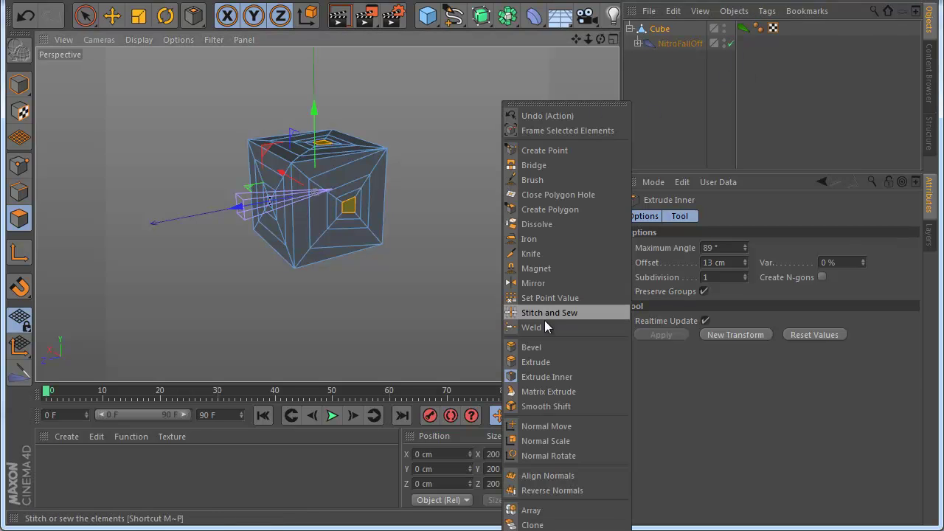
{"action": "left_click", "coordinate": [549, 361]}
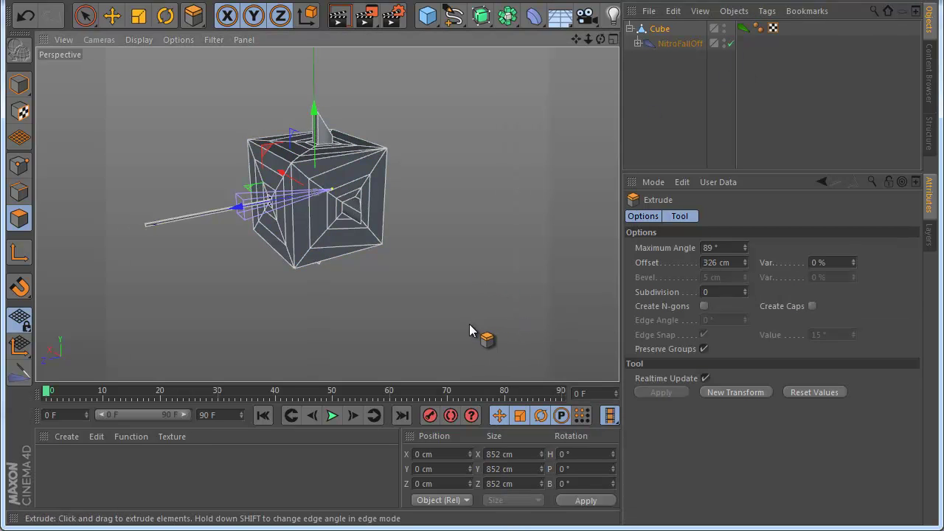
{"action": "left_click_drag", "start_coordinate": [469, 323], "coordinate": [327, 214]}
{"action": "scroll", "coordinate": [231, 208], "scroll_direction": "up", "scroll_amount": 3}
{"action": "scroll", "coordinate": [311, 224], "scroll_direction": "down", "scroll_amount": 3}
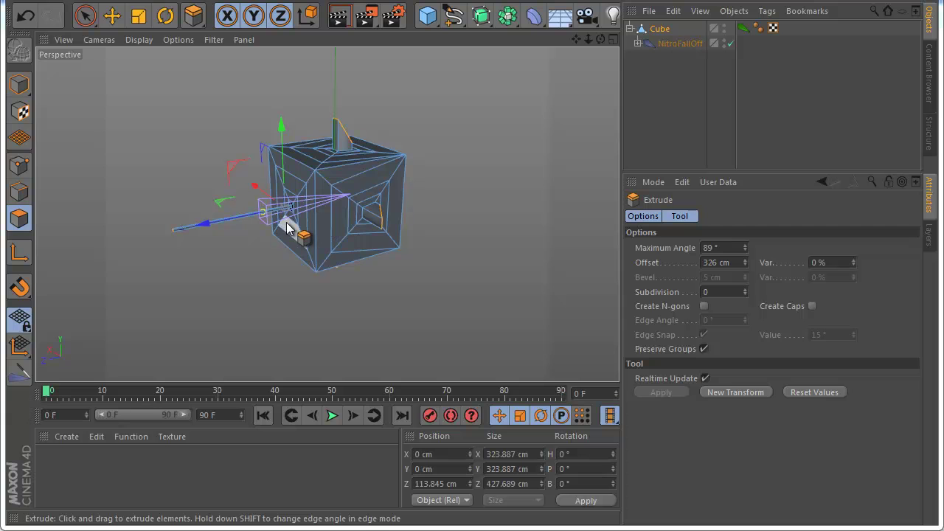
Delete the spiked cube and replace it with a new editable cube
{"action": "left_click_drag", "start_coordinate": [703, 84], "coordinate": [649, 31]}
{"action": "key", "text": "Delete"}
{"action": "left_click_drag", "start_coordinate": [427, 15], "coordinate": [549, 36]}
{"action": "left_click", "coordinate": [10, 50]}
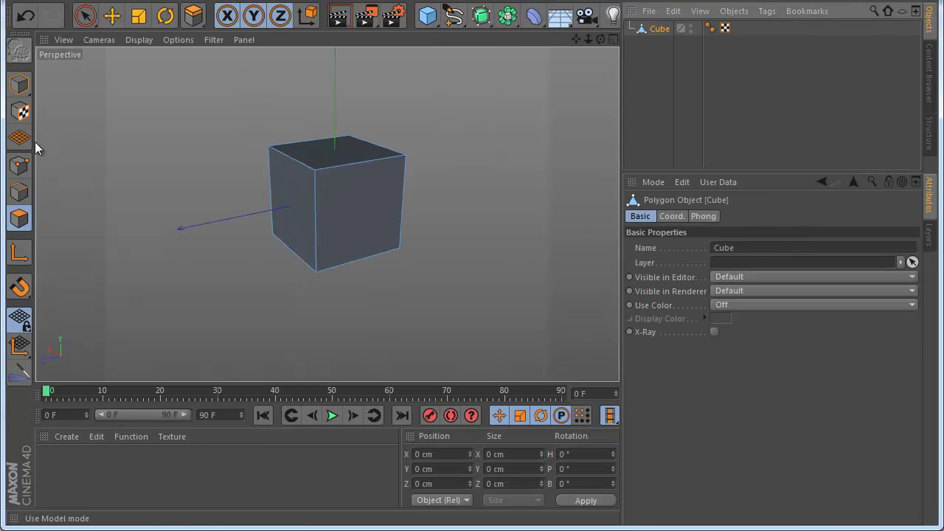
Draw a NitroFallOff across the new cube and auto-size it along Z
{"action": "left_click", "coordinate": [19, 372]}
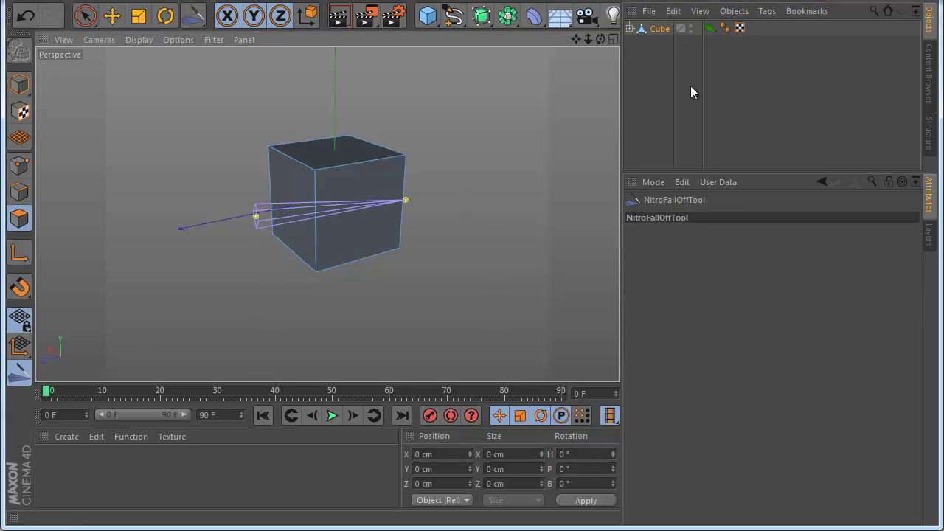
{"action": "left_click", "coordinate": [638, 32]}
{"action": "left_click", "coordinate": [675, 344]}
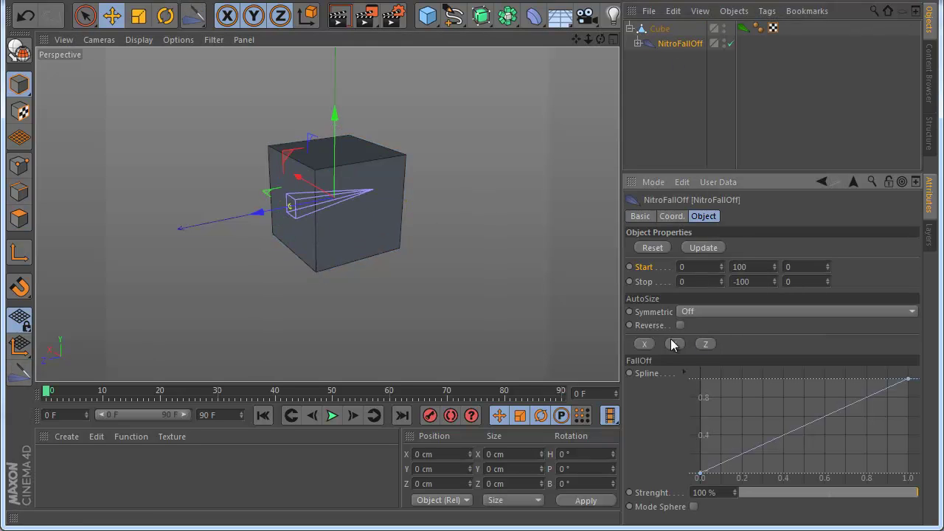
Select all the new cube's polygons and inner-extrude them by about 35 cm with the falloff disabled
{"action": "left_click", "coordinate": [660, 31]}
{"action": "left_click", "coordinate": [20, 218]}
{"action": "left_click", "coordinate": [366, 219]}
{"action": "key", "text": "ctrl+a"}
{"action": "right_click", "coordinate": [471, 210]}
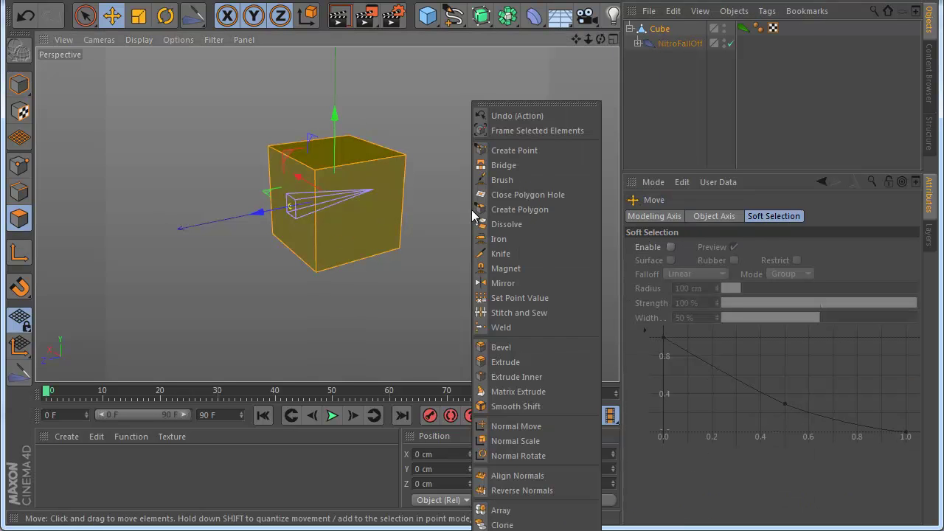
{"action": "left_click", "coordinate": [516, 377]}
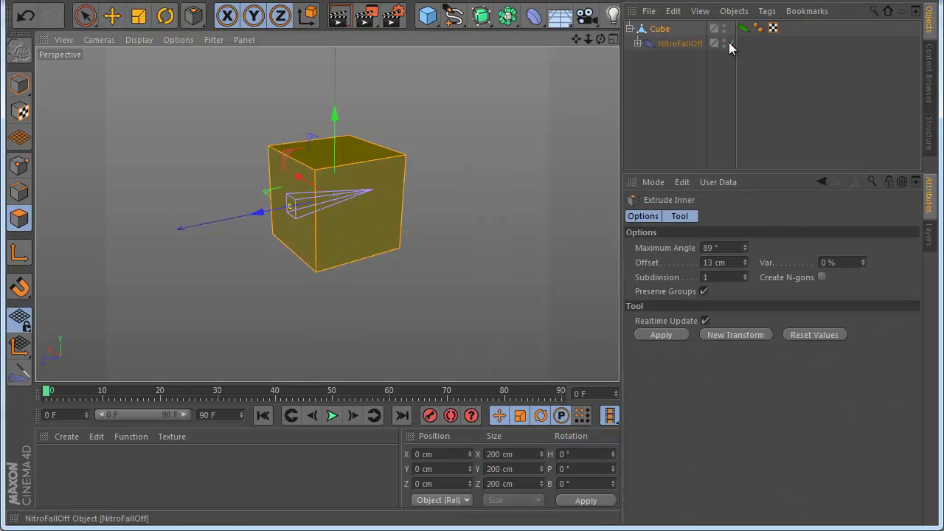
{"action": "left_click_drag", "start_coordinate": [535, 193], "coordinate": [471, 325]}
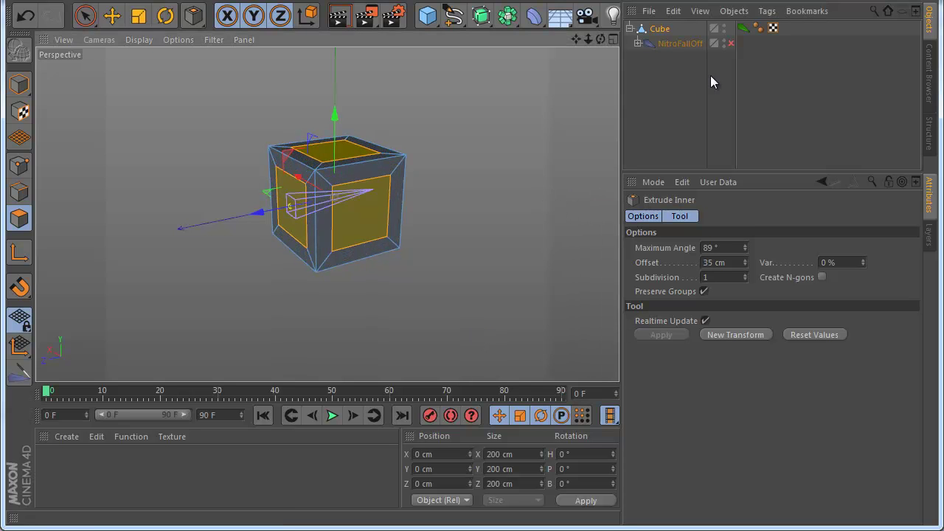
Re-enable the falloff and extrude the inset polygons on all the cube's faces by about 124 cm
{"action": "left_click", "coordinate": [731, 44]}
{"action": "right_click", "coordinate": [502, 185]}
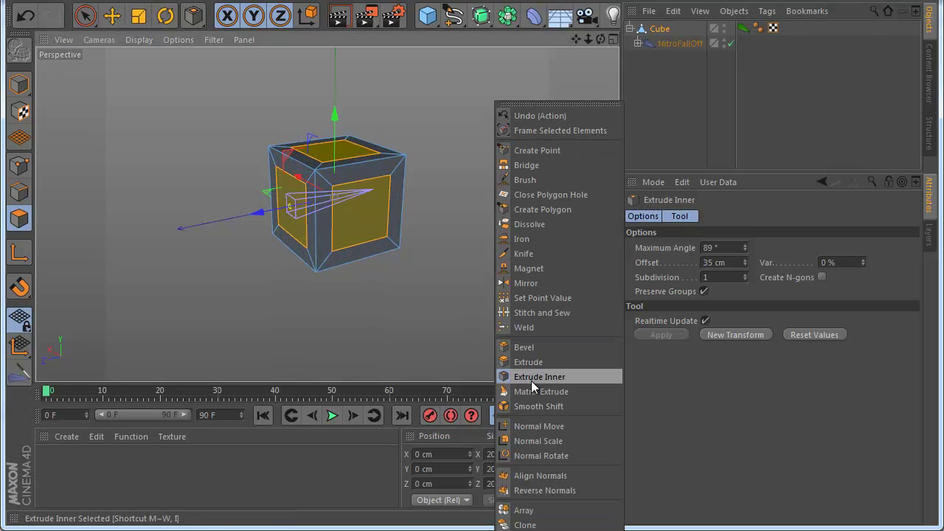
{"action": "left_click", "coordinate": [528, 363]}
{"action": "left_click_drag", "start_coordinate": [472, 325], "coordinate": [231, 243]}
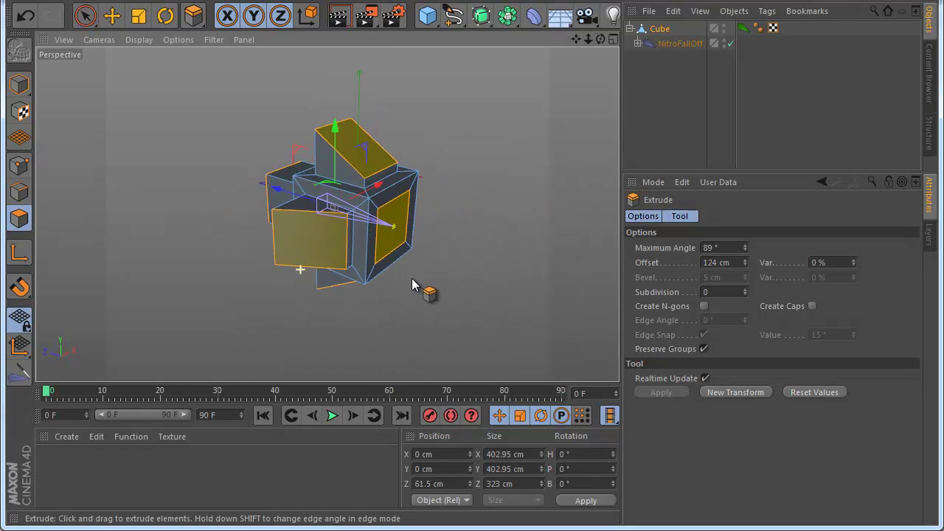
Update the cube's NitroFallOff and select the inset polygon on the face that has no extruded block
{"action": "left_click", "coordinate": [682, 44]}
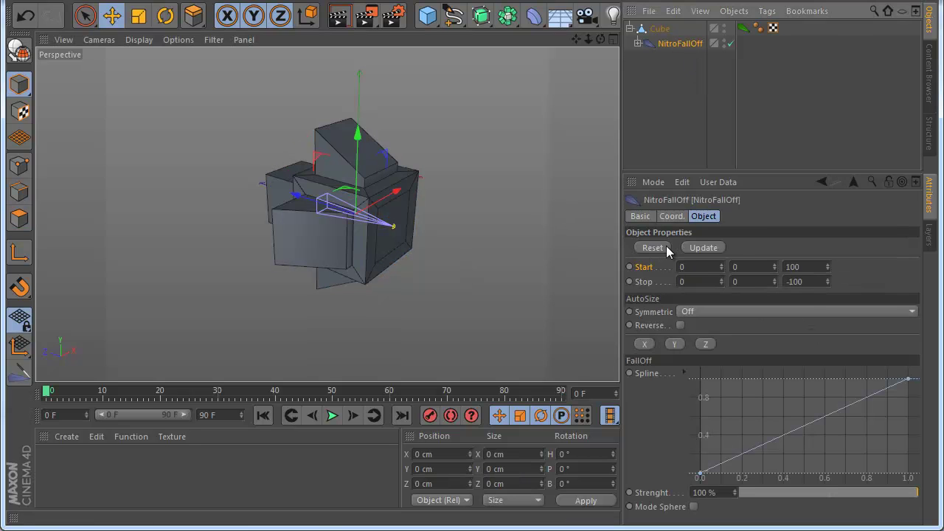
{"action": "left_click", "coordinate": [691, 247]}
{"action": "left_click", "coordinate": [660, 31]}
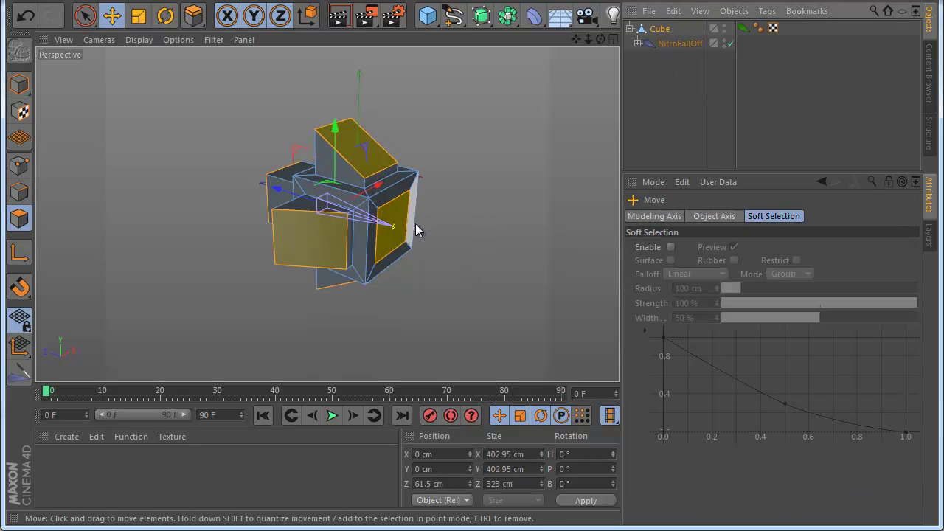
{"action": "left_click", "coordinate": [415, 221]}
{"action": "right_click", "coordinate": [499, 185]}
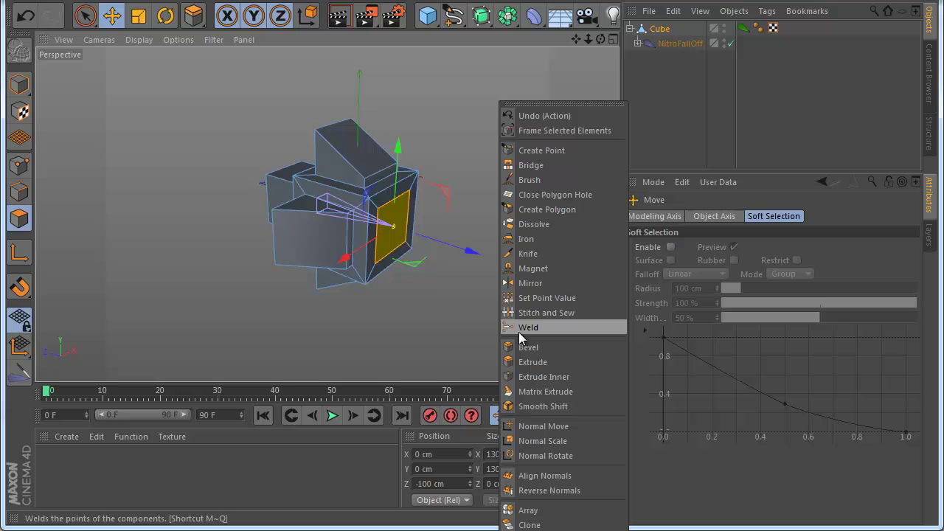
Auto-size the falloff along Y to fit the selected inset polygon, and make the cube active for editing
{"action": "left_click", "coordinate": [663, 41]}
{"action": "left_click", "coordinate": [663, 44]}
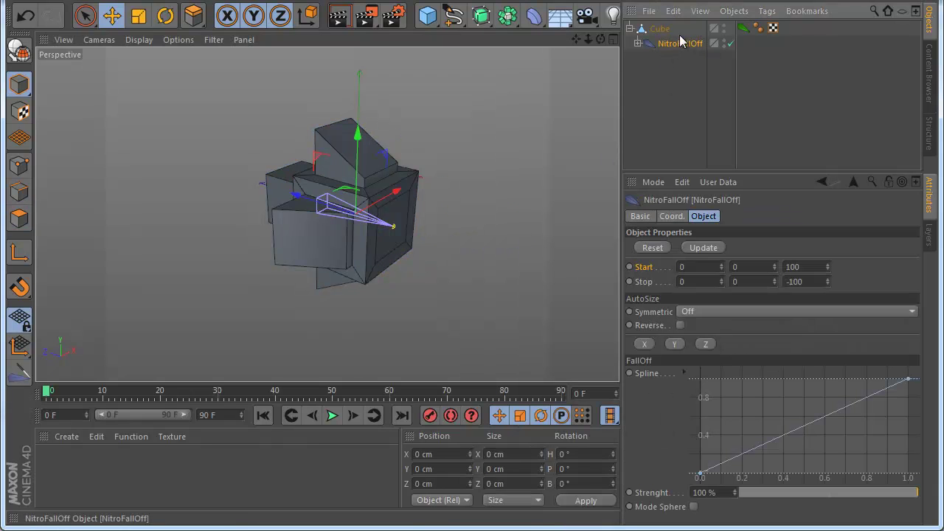
{"action": "left_click", "coordinate": [657, 32]}
{"action": "scroll", "coordinate": [416, 280], "scroll_direction": "up", "scroll_amount": 2}
{"action": "scroll", "coordinate": [417, 283], "scroll_direction": "up", "scroll_amount": 2}
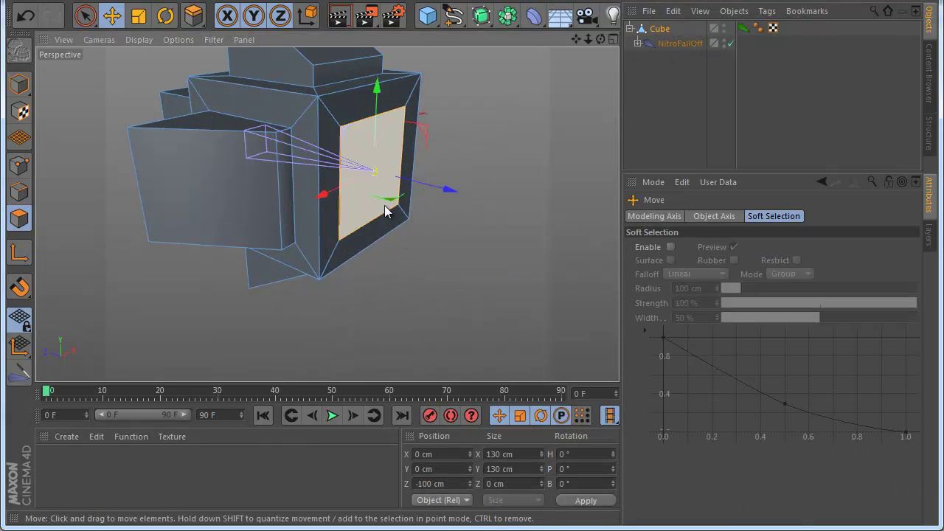
{"action": "left_click", "coordinate": [671, 43]}
{"action": "left_click", "coordinate": [674, 344]}
{"action": "left_click", "coordinate": [650, 31]}
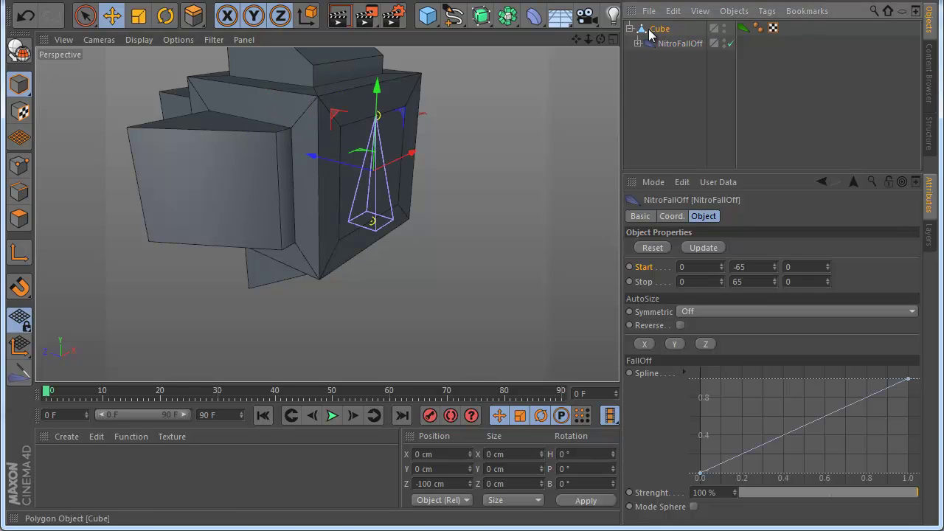
Pull the inset polygon outward through the falloff in two moves until it slants about 84 cm in Z
{"action": "left_click_drag", "start_coordinate": [452, 187], "coordinate": [483, 223]}
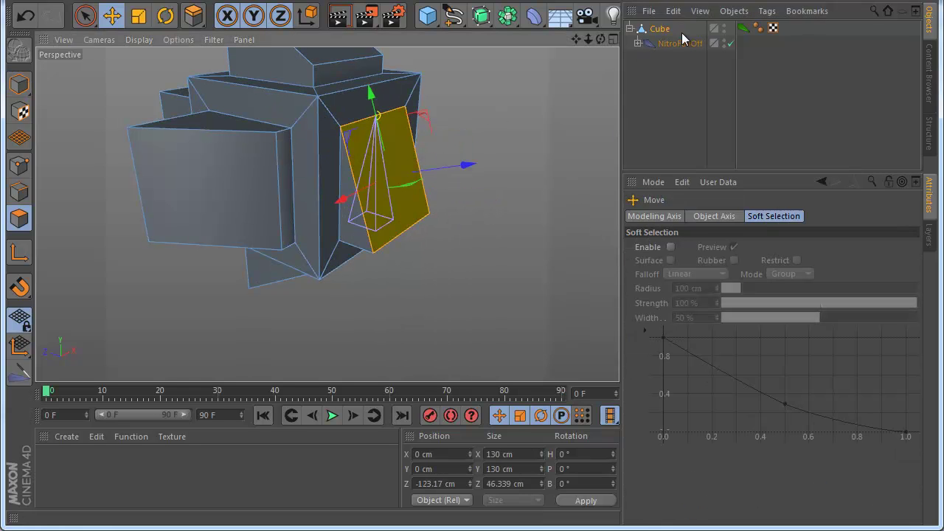
{"action": "left_click_drag", "start_coordinate": [600, 40], "coordinate": [472, 324]}
{"action": "left_click_drag", "start_coordinate": [457, 164], "coordinate": [480, 149]}
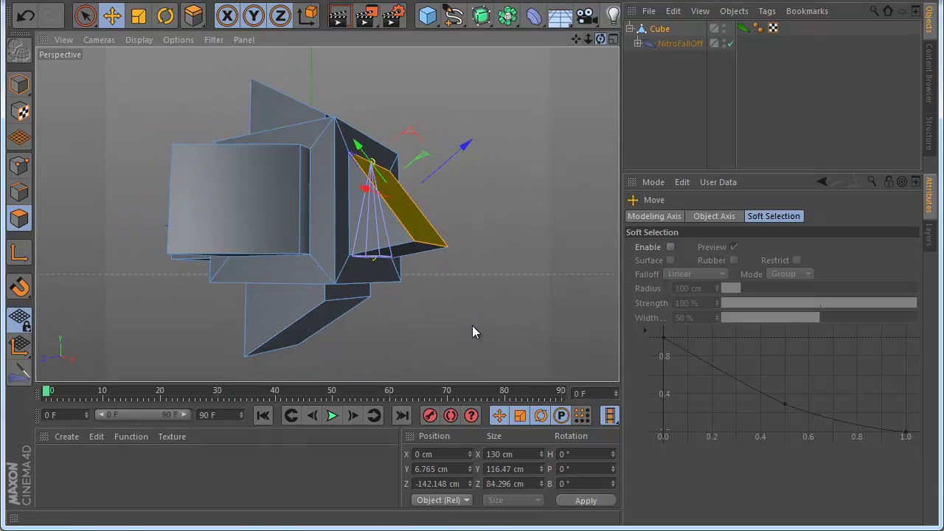
{"action": "left_click_drag", "start_coordinate": [598, 39], "coordinate": [472, 325]}
{"action": "scroll", "coordinate": [441, 230], "scroll_direction": "down", "scroll_amount": 4}
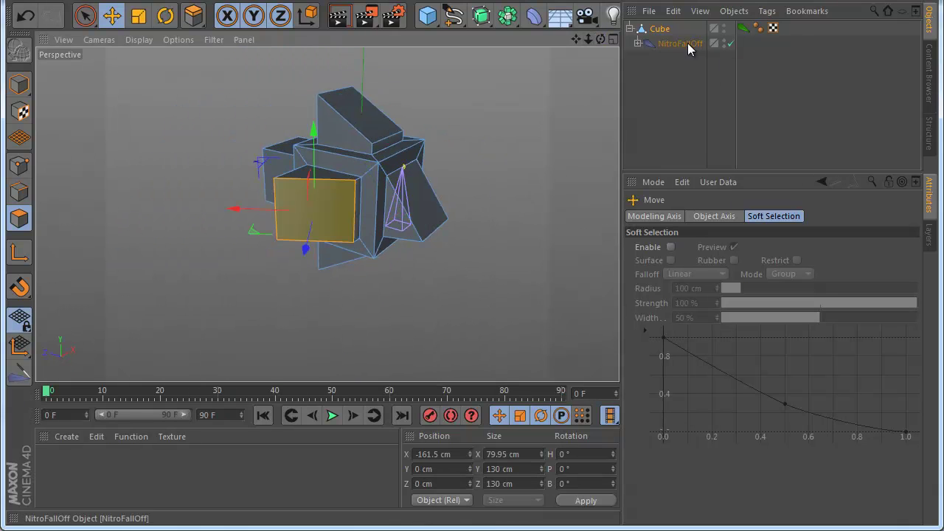
Auto-size the falloff to the extruded side block's end polygon, trying the Y and X axes and ending on Z
{"action": "left_click", "coordinate": [682, 42]}
{"action": "left_click", "coordinate": [668, 343]}
{"action": "left_click", "coordinate": [704, 345]}
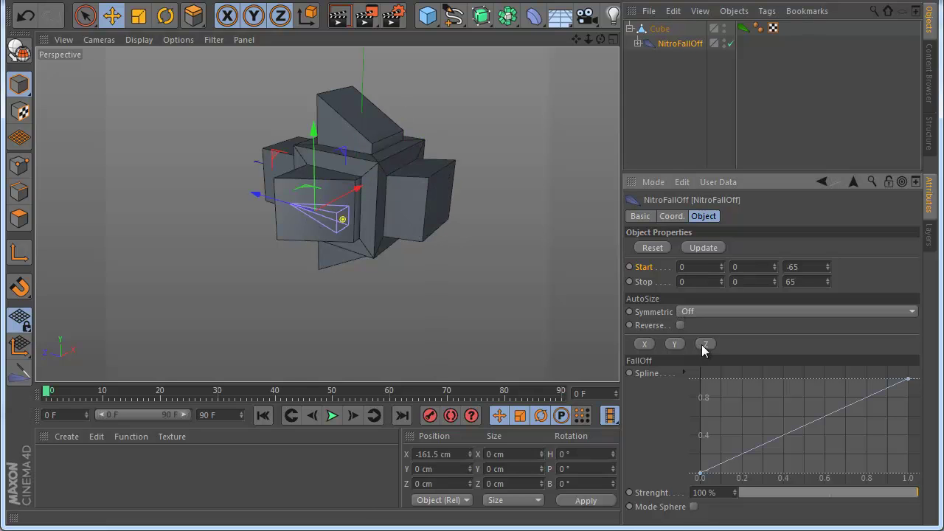
{"action": "left_click", "coordinate": [645, 344]}
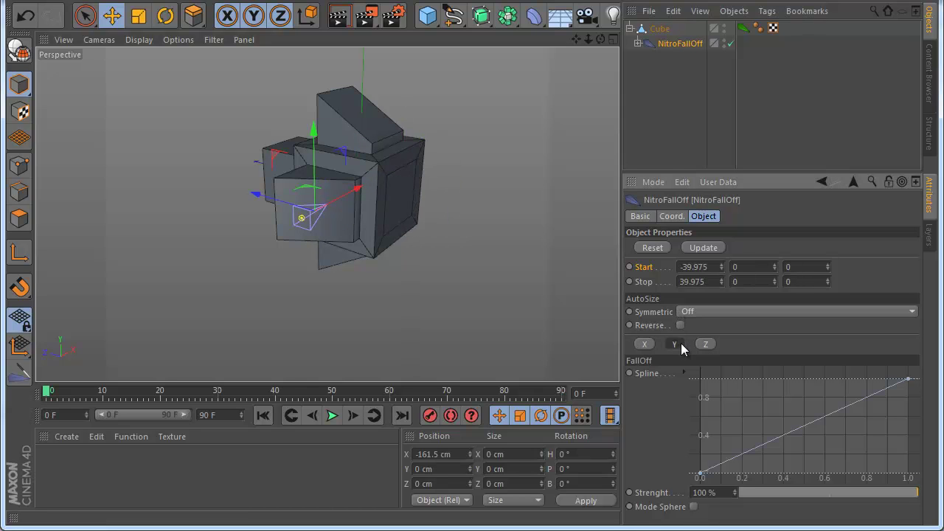
{"action": "left_click", "coordinate": [677, 343]}
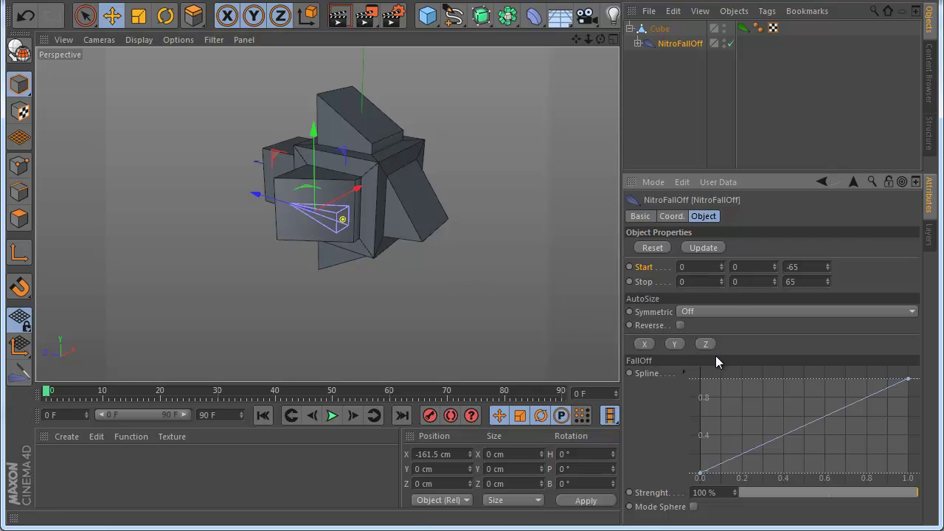
Move the side block's end polygon through the falloff until it spans about 58 cm in X and 143 cm in Z
{"action": "left_click", "coordinate": [658, 29]}
{"action": "scroll", "coordinate": [366, 169], "scroll_direction": "up", "scroll_amount": 2}
{"action": "left_click_drag", "start_coordinate": [299, 245], "coordinate": [321, 260]}
{"action": "scroll", "coordinate": [331, 254], "scroll_direction": "down", "scroll_amount": 2}
{"action": "left_click_drag", "start_coordinate": [429, 327], "coordinate": [472, 325], "text": "alt"}
{"action": "left_click_drag", "start_coordinate": [467, 324], "coordinate": [451, 295], "text": "alt"}
{"action": "scroll", "coordinate": [435, 250], "scroll_direction": "down", "scroll_amount": 4}
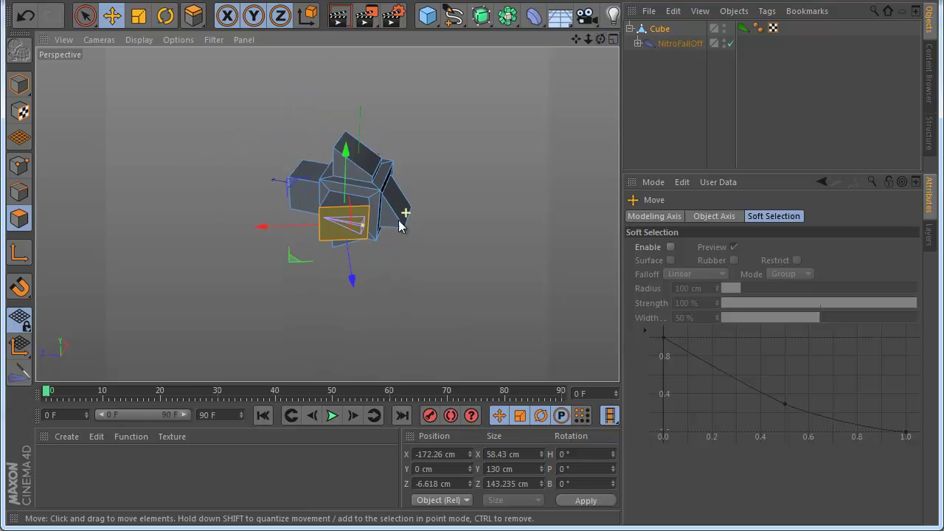
{"action": "left_click", "coordinate": [332, 227], "text": "ctrl"}
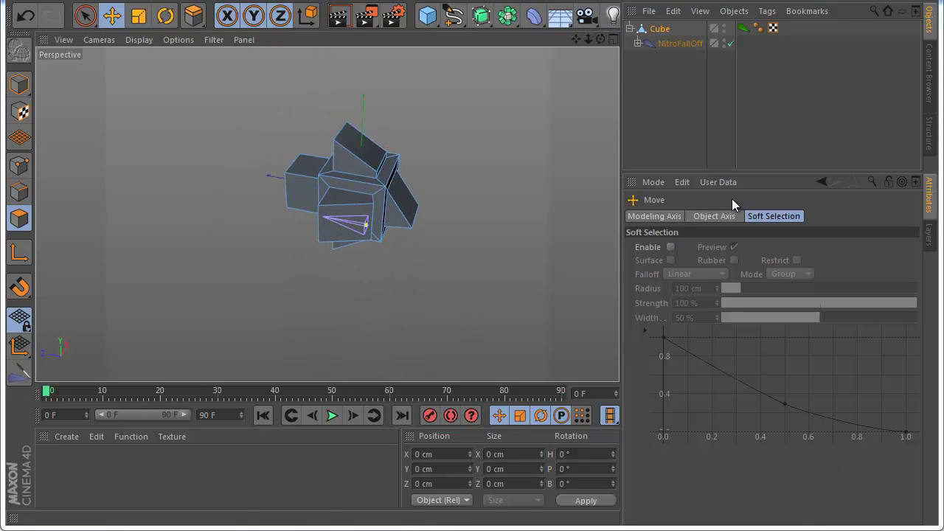
Delete the deformed cube and replace it with a 400 cm plane converted to an editable polygon object
{"action": "key", "text": "ctrl+a"}
{"action": "key", "text": "Delete"}
{"action": "left_click", "coordinate": [428, 15]}
{"action": "left_click", "coordinate": [595, 68]}
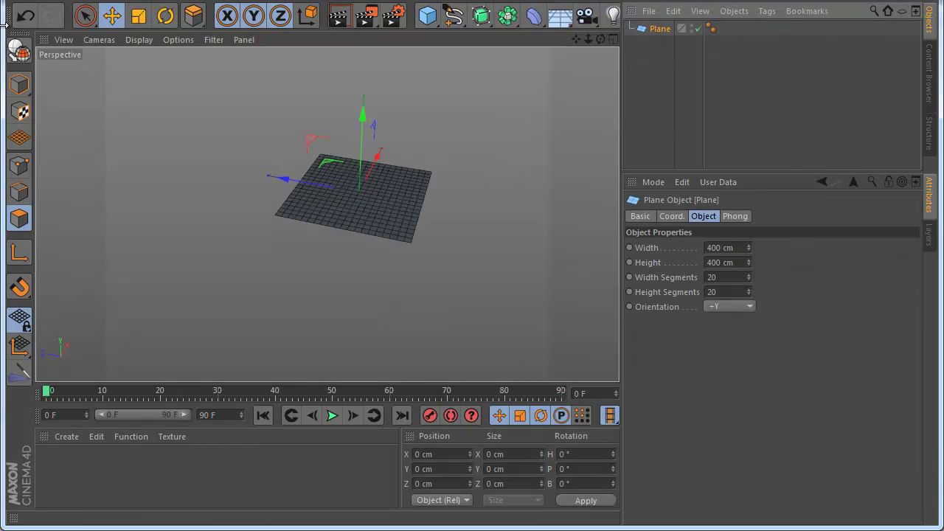
{"action": "left_click", "coordinate": [19, 50]}
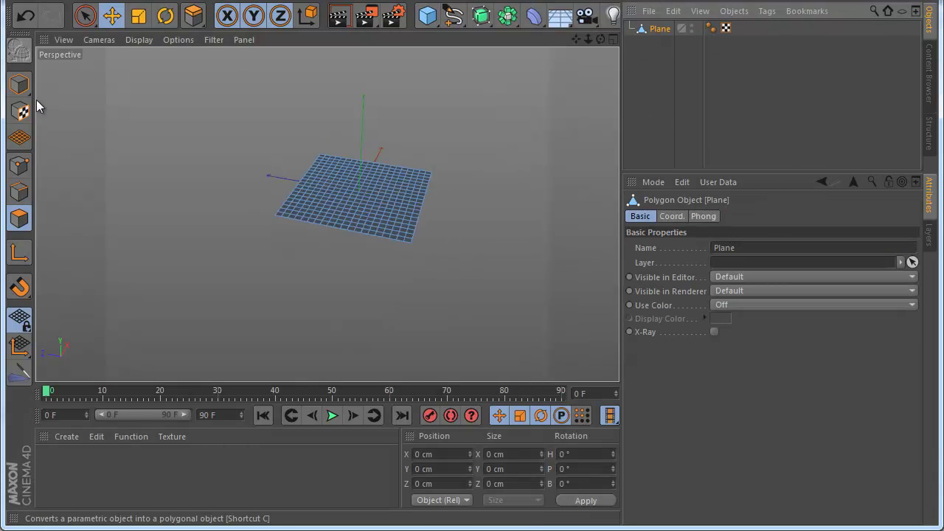
Draw a NitroFallOff across the plane and auto-size it along Z
{"action": "left_click", "coordinate": [19, 373]}
{"action": "left_click", "coordinate": [450, 246]}
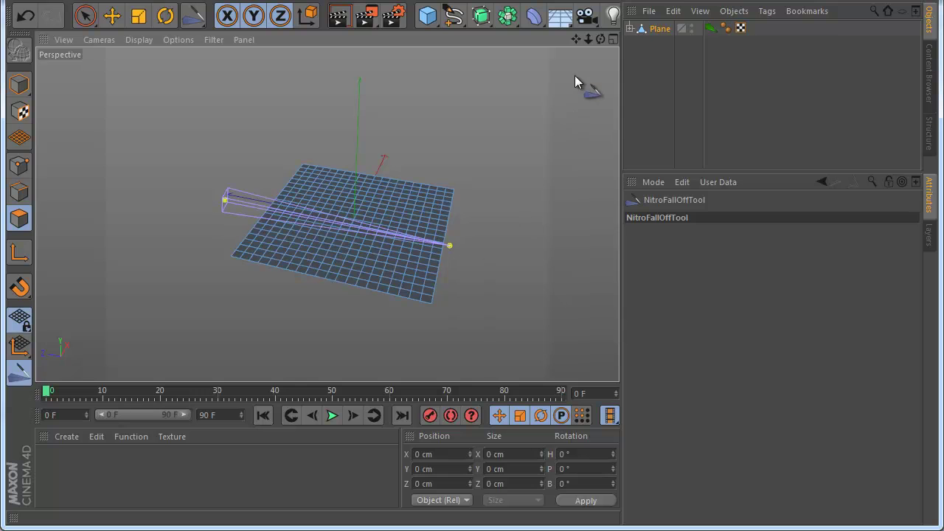
{"action": "left_click_drag", "start_coordinate": [598, 40], "coordinate": [457, 309]}
{"action": "left_click", "coordinate": [630, 29]}
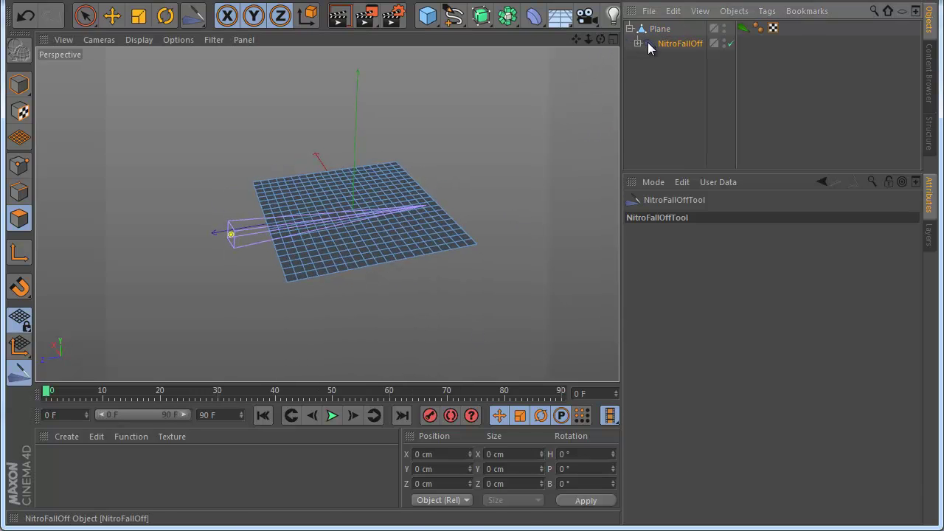
{"action": "left_click", "coordinate": [648, 43]}
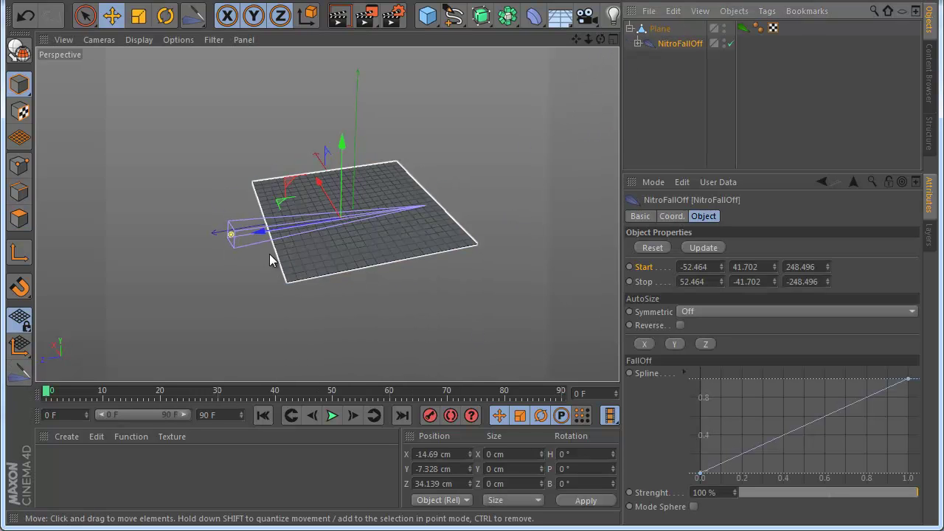
{"action": "left_click", "coordinate": [706, 343]}
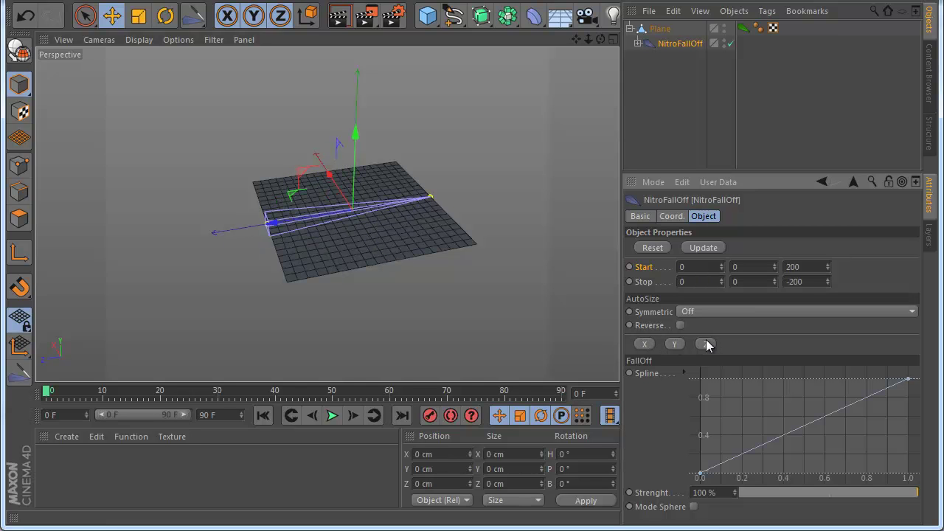
Enable Mode Sphere on the plane's falloff
{"action": "left_click", "coordinate": [693, 507]}
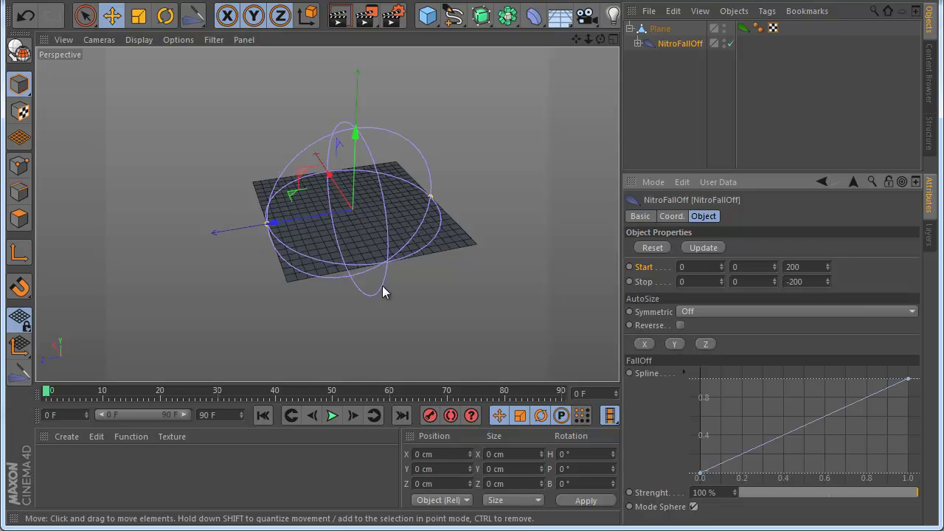
{"action": "scroll", "coordinate": [273, 226], "scroll_direction": "down", "scroll_amount": 2}
{"action": "scroll", "coordinate": [339, 192], "scroll_direction": "up", "scroll_amount": 3}
Select a roughly circular patch of polygons around the plane's centre with Live Selection and raise it about 81 cm
{"action": "left_click", "coordinate": [659, 29]}
{"action": "left_click", "coordinate": [19, 219]}
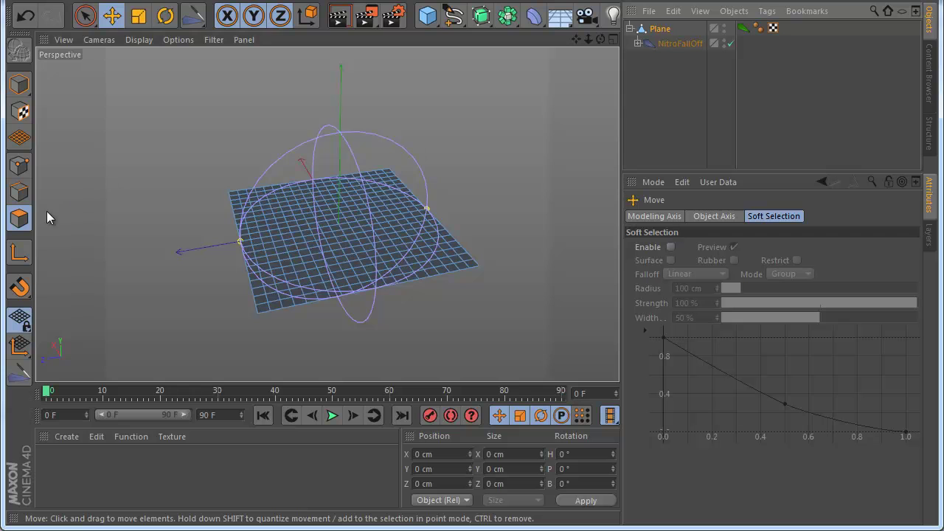
{"action": "left_click_drag", "start_coordinate": [317, 229], "coordinate": [340, 212]}
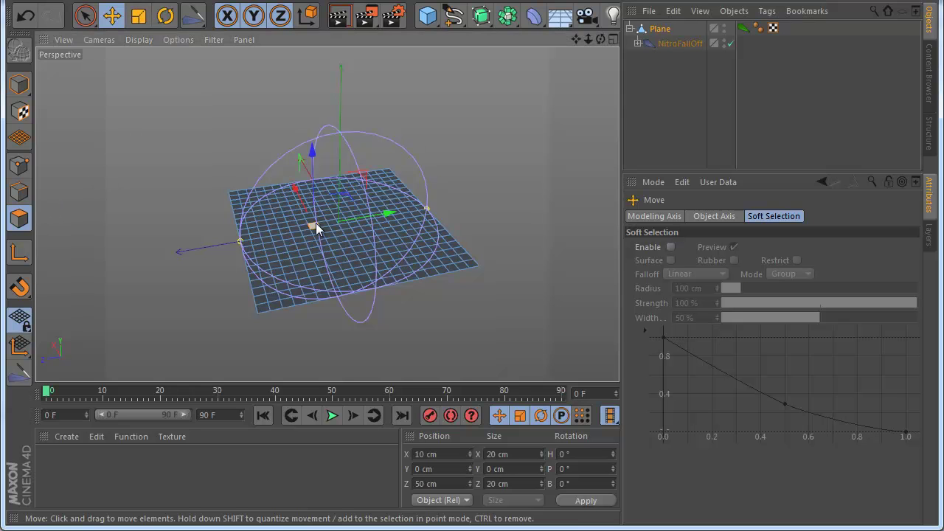
{"action": "key", "text": "ctrl+z"}
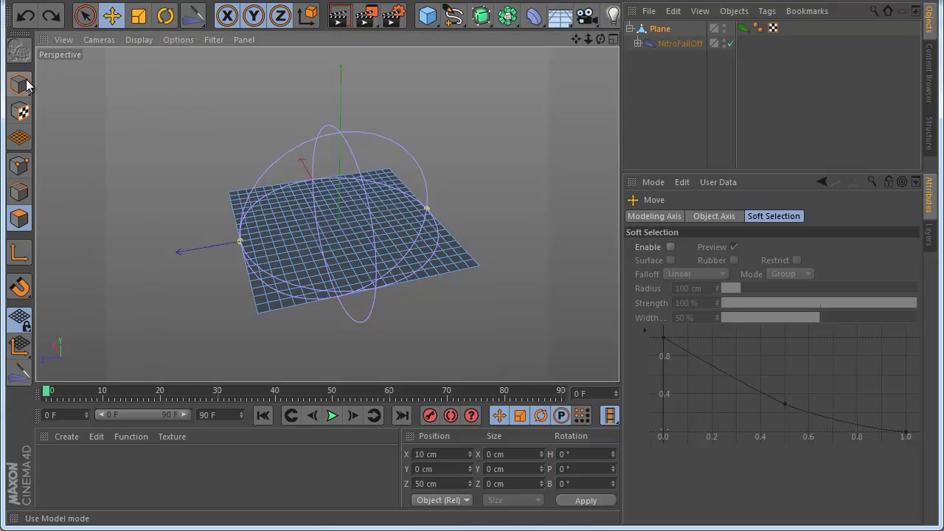
{"action": "left_click", "coordinate": [82, 18]}
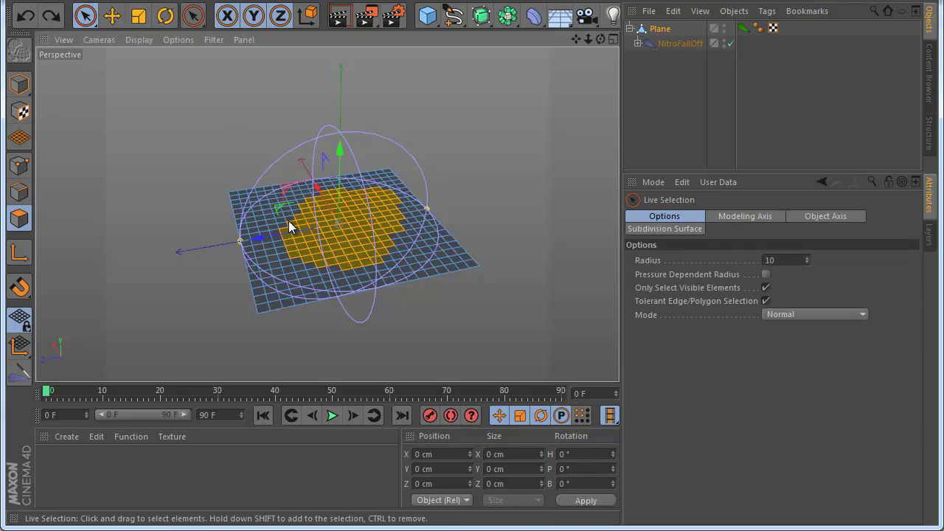
{"action": "left_click_drag", "start_coordinate": [348, 179], "coordinate": [348, 136]}
{"action": "left_click_drag", "start_coordinate": [330, 184], "coordinate": [299, 203]}
{"action": "key", "text": "ctrl+z"}
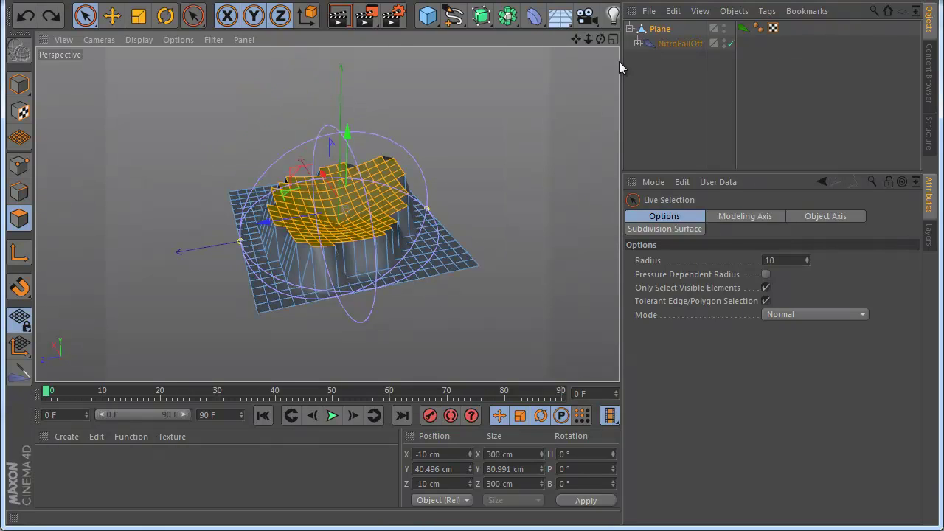
Turn on Reverse for the plane's spherical falloff
{"action": "left_click", "coordinate": [670, 45]}
{"action": "left_click", "coordinate": [671, 43]}
{"action": "left_click", "coordinate": [679, 325]}
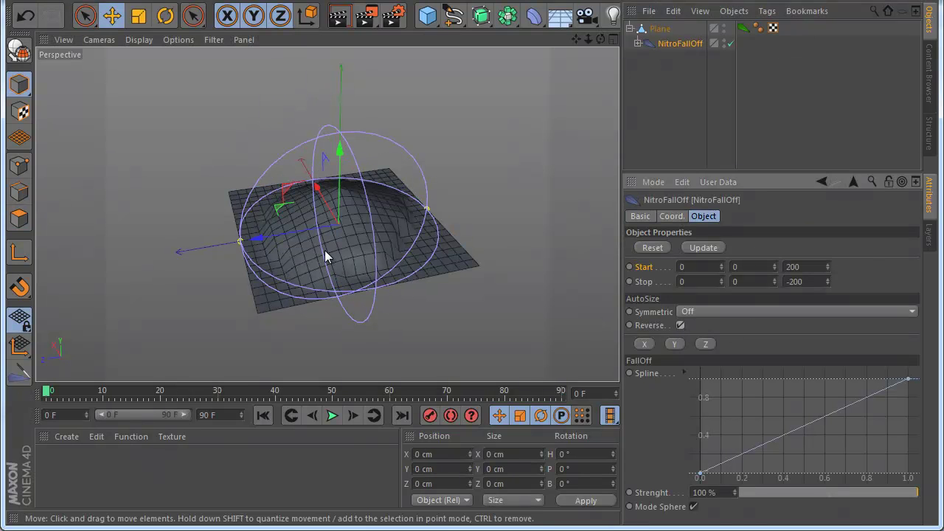
Reshape the falloff spline with extra points: a peak near 0.1, a dip near 0.6 and a point near 0.85
{"action": "scroll", "coordinate": [399, 285], "scroll_direction": "up", "scroll_amount": 3}
{"action": "left_click_drag", "start_coordinate": [472, 324], "coordinate": [335, 246], "text": "alt"}
{"action": "left_click_drag", "start_coordinate": [776, 443], "coordinate": [721, 425]}
{"action": "left_click_drag", "start_coordinate": [855, 422], "coordinate": [877, 443]}
{"action": "left_click_drag", "start_coordinate": [598, 39], "coordinate": [335, 228]}
{"action": "left_click_drag", "start_coordinate": [274, 221], "coordinate": [295, 204]}
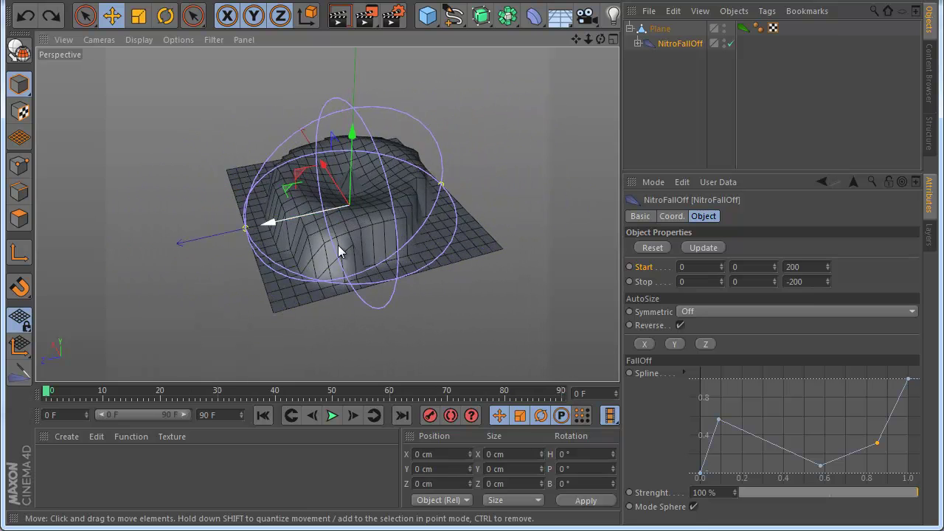
Toggle Mode Sphere off and on to compare the linear and spherical falloff shapes on the plane
{"action": "left_click", "coordinate": [693, 506]}
{"action": "left_click", "coordinate": [693, 507]}
{"action": "left_click", "coordinate": [693, 507]}
{"action": "left_click", "coordinate": [693, 507]}
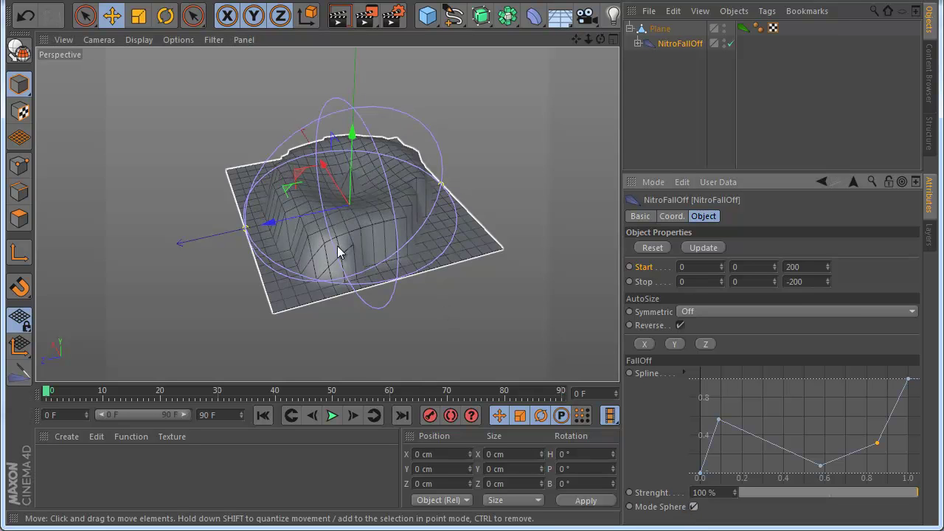
{"action": "left_click", "coordinate": [693, 507]}
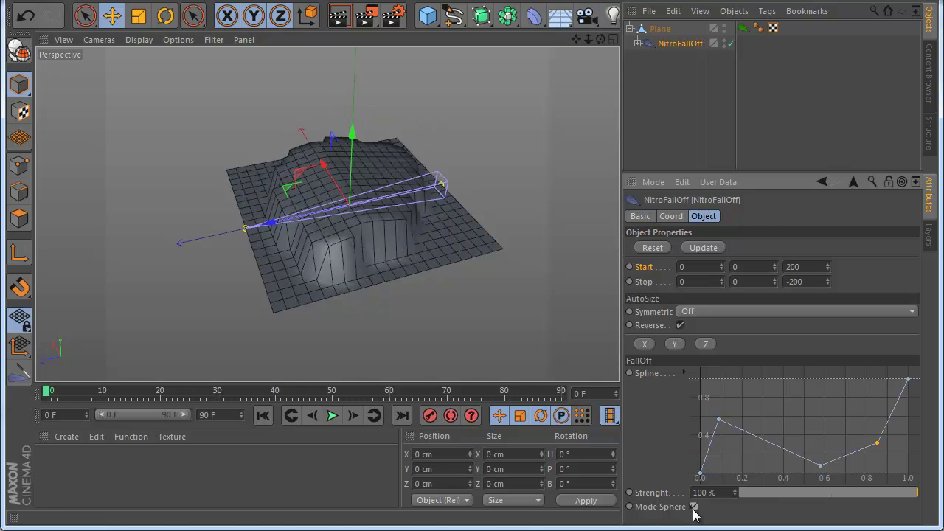
{"action": "left_click", "coordinate": [693, 508]}
Delete the plane and replace it with a 200 cm sphere converted to an editable polygon object
{"action": "scroll", "coordinate": [290, 179], "scroll_direction": "down", "scroll_amount": 3}
{"action": "left_click", "coordinate": [780, 118]}
{"action": "key", "text": "ctrl+a"}
{"action": "key", "text": "Delete"}
{"action": "left_click", "coordinate": [427, 21]}
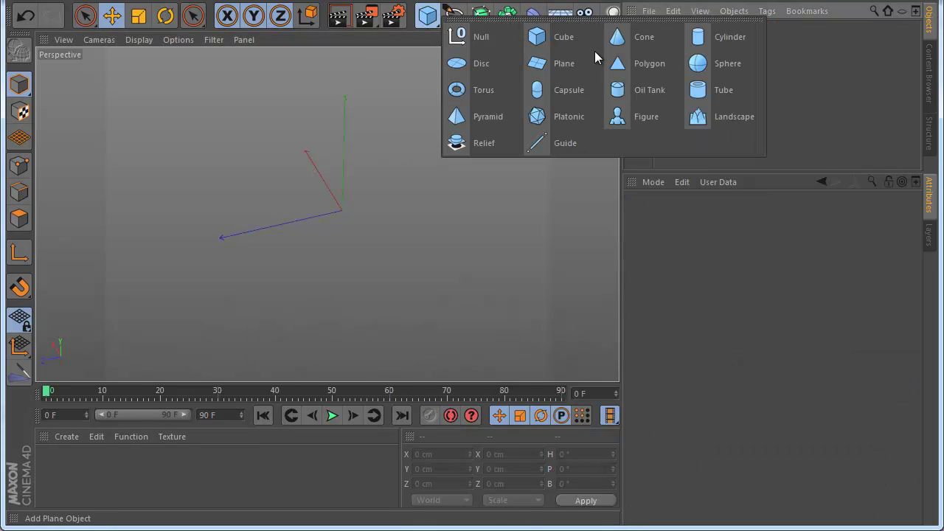
{"action": "left_click", "coordinate": [703, 65]}
{"action": "key", "text": "c"}
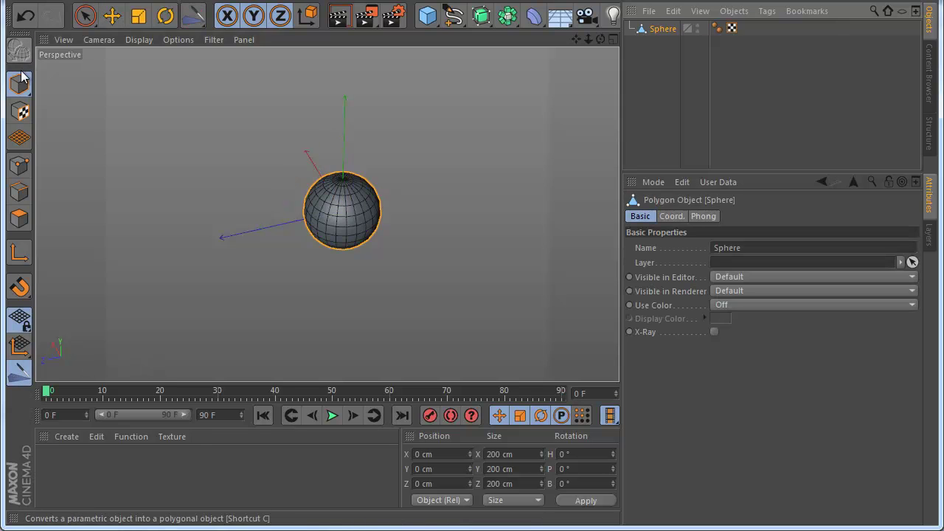
Draw a NitroFallOff across the sphere and auto-size it along Z
{"action": "left_click", "coordinate": [19, 373]}
{"action": "left_click_drag", "start_coordinate": [294, 218], "coordinate": [387, 202]}
{"action": "left_click_drag", "start_coordinate": [600, 39], "coordinate": [472, 326]}
{"action": "scroll", "coordinate": [361, 254], "scroll_direction": "up", "scroll_amount": 3}
{"action": "left_click", "coordinate": [629, 28]}
{"action": "left_click", "coordinate": [669, 43]}
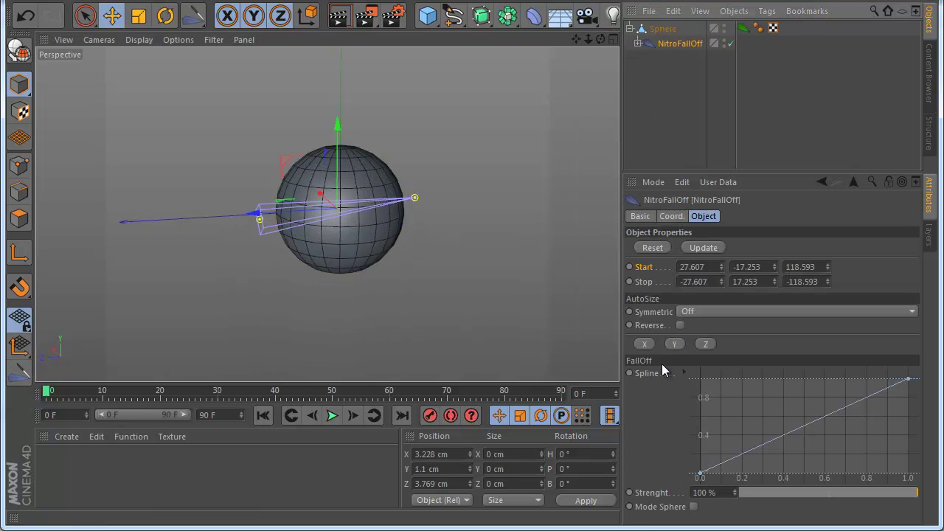
{"action": "left_click", "coordinate": [648, 346]}
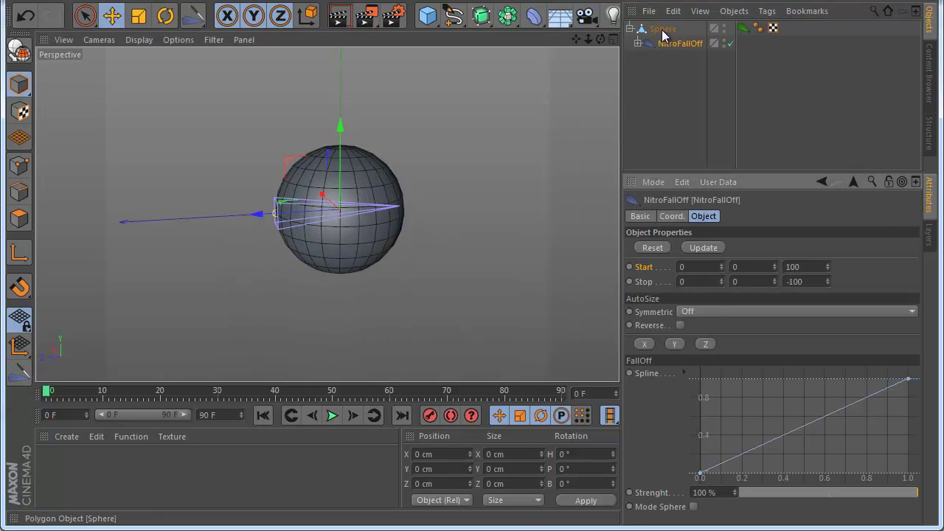
Select all of the sphere's polygons and stretch them along the Z axis through the falloff, undoing the last changes
{"action": "left_click", "coordinate": [662, 29]}
{"action": "left_click", "coordinate": [19, 219]}
{"action": "key", "text": "ctrl+a"}
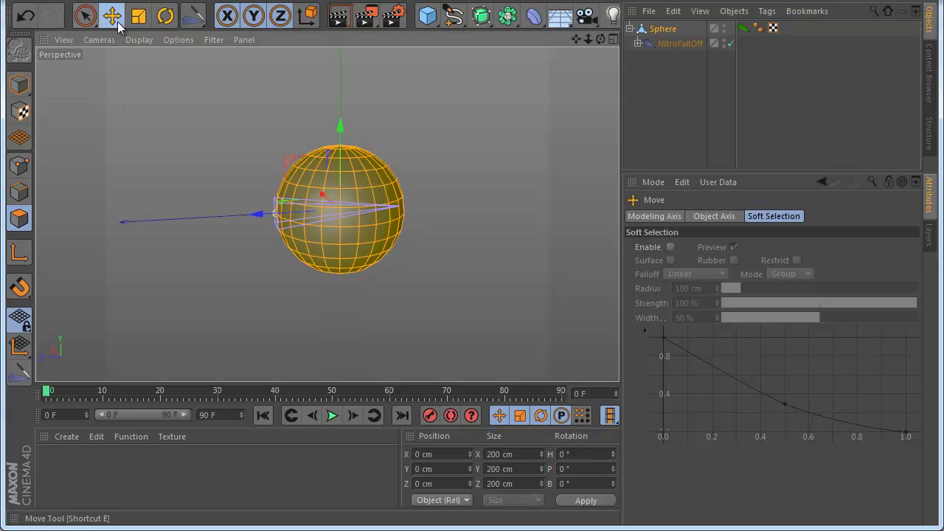
{"action": "left_click_drag", "start_coordinate": [257, 219], "coordinate": [66, 207]}
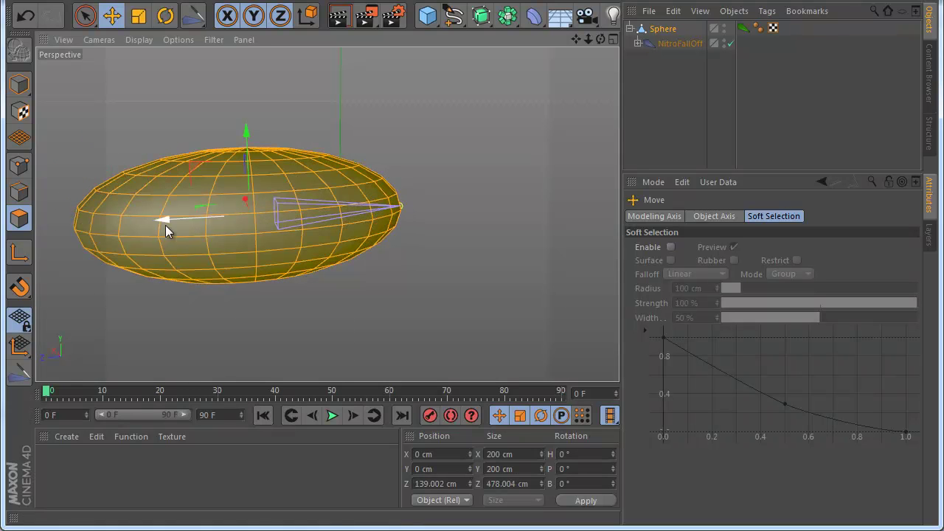
{"action": "left_click_drag", "start_coordinate": [169, 221], "coordinate": [131, 221]}
{"action": "left_click_drag", "start_coordinate": [123, 301], "coordinate": [233, 137]}
{"action": "key", "text": "ctrl+z"}
{"action": "key", "text": "ctrl+z"}
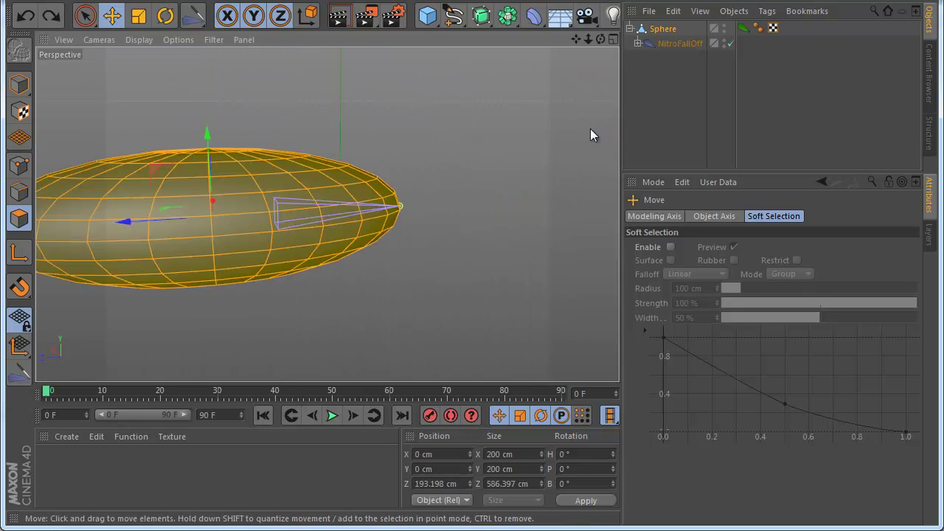
Try moving the falloff's Start null freely and with the Z axis locked, undoing each attempt
{"action": "left_click", "coordinate": [637, 43]}
{"action": "left_click", "coordinate": [674, 72]}
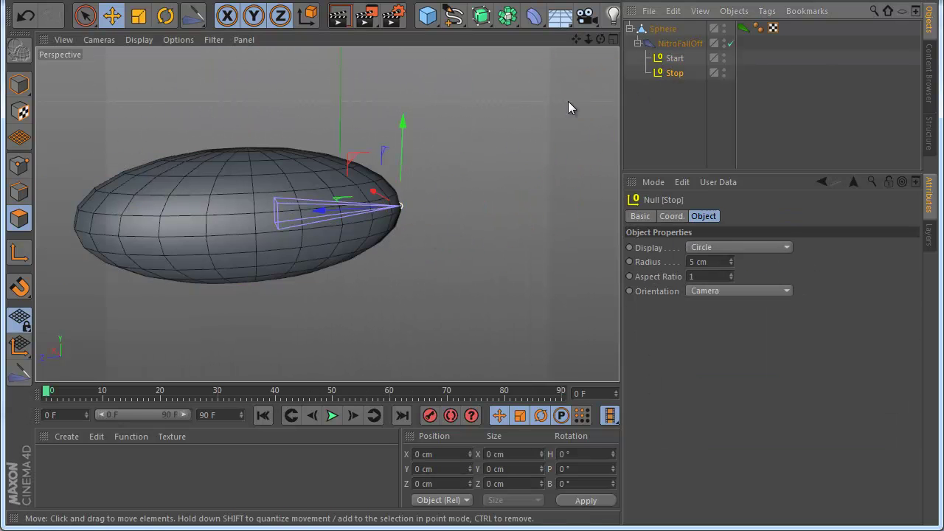
{"action": "left_click", "coordinate": [674, 57]}
{"action": "left_click_drag", "start_coordinate": [452, 286], "coordinate": [575, 248]}
{"action": "key", "text": "ctrl+z"}
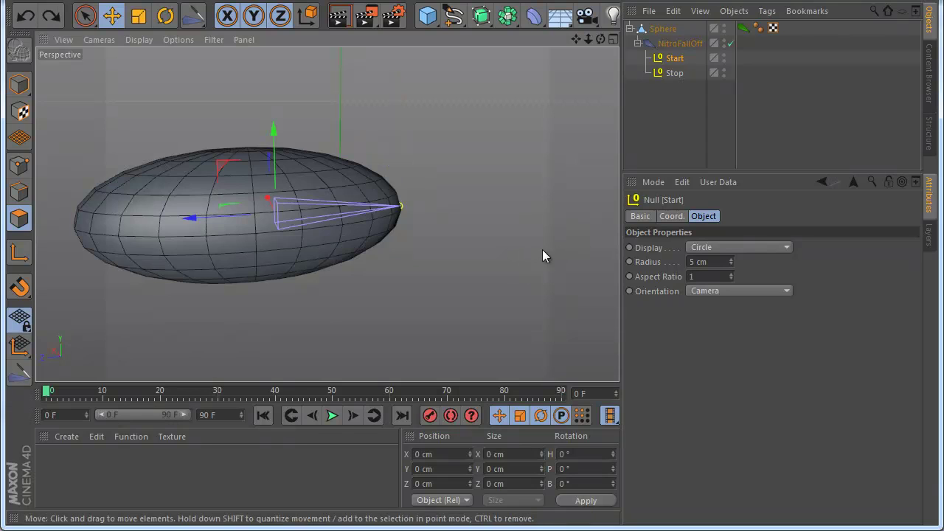
{"action": "left_click", "coordinate": [279, 16]}
{"action": "left_click_drag", "start_coordinate": [325, 92], "coordinate": [472, 329]}
{"action": "key", "text": "ctrl+z"}
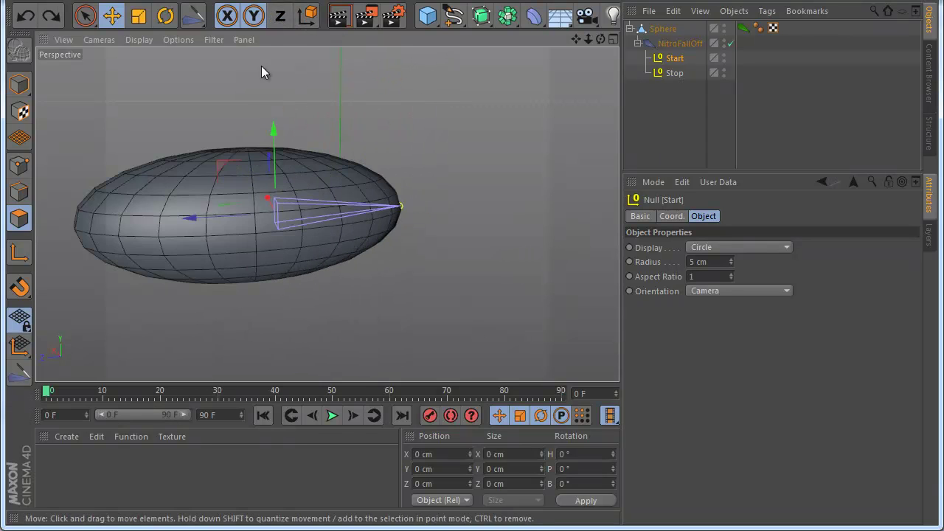
Unlock the Z axis and move the falloff's Start null up and along Z so it sits above the Stop null
{"action": "key", "text": "z"}
{"action": "left_click_drag", "start_coordinate": [281, 71], "coordinate": [325, 137]}
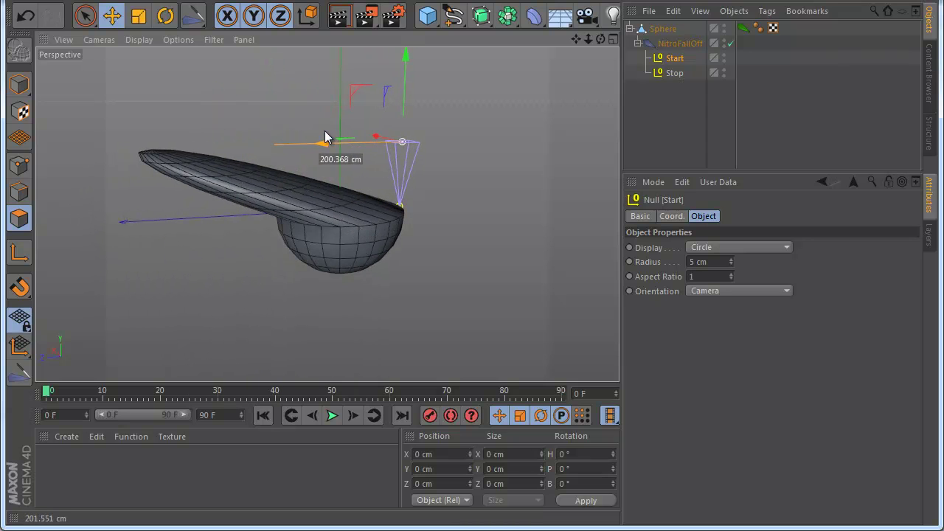
{"action": "left_click_drag", "start_coordinate": [404, 78], "coordinate": [476, 90]}
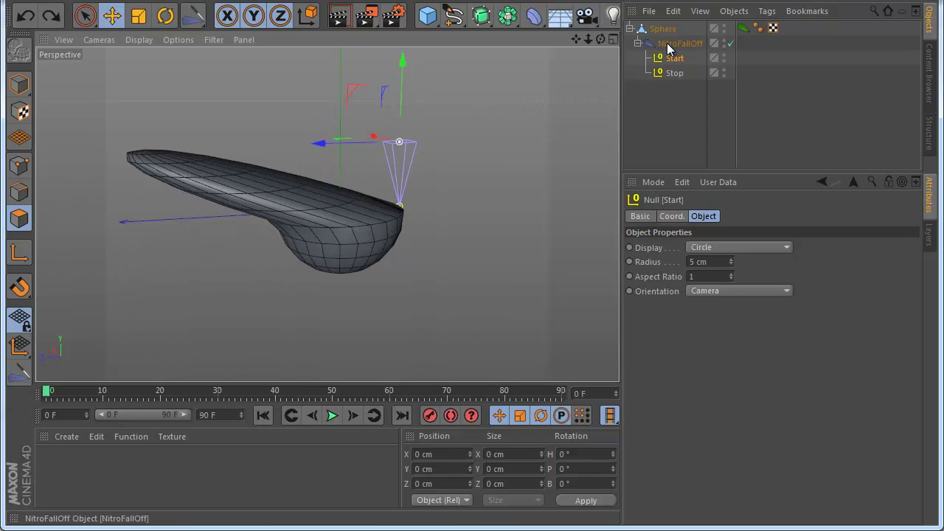
Reset the NitroFallOff deformation on the sphere
{"action": "left_click", "coordinate": [742, 29]}
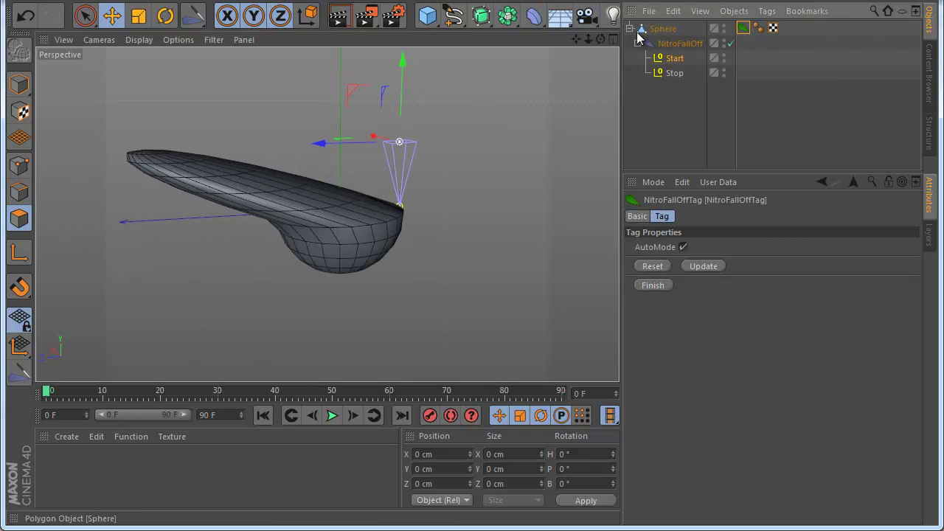
{"action": "left_click", "coordinate": [667, 43]}
{"action": "left_click", "coordinate": [653, 247]}
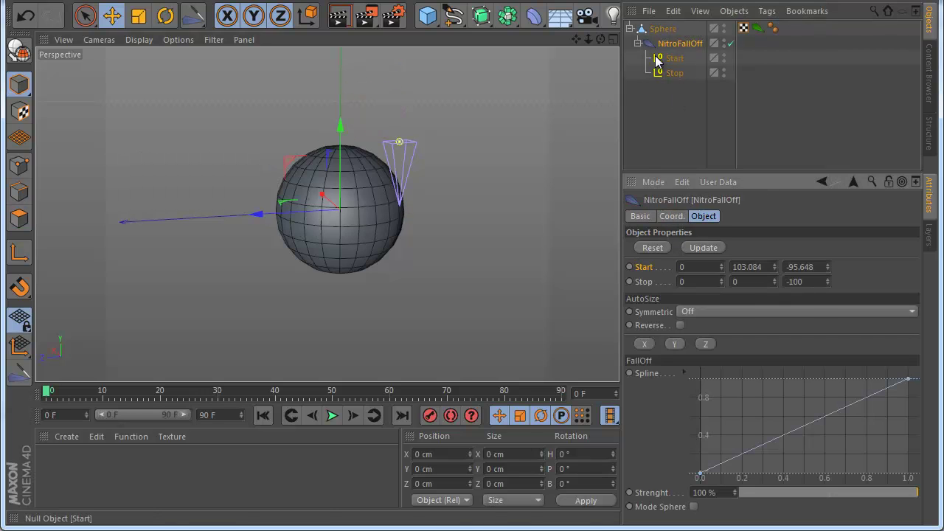
Stretch the sphere's polygons upward along Y through the repositioned falloff to about 335 cm tall
{"action": "left_click", "coordinate": [662, 28]}
{"action": "left_click_drag", "start_coordinate": [345, 140], "coordinate": [335, 97]}
{"action": "left_click_drag", "start_coordinate": [264, 179], "coordinate": [194, 199]}
{"action": "key", "text": "z"}
{"action": "key", "text": "ctrl+z"}
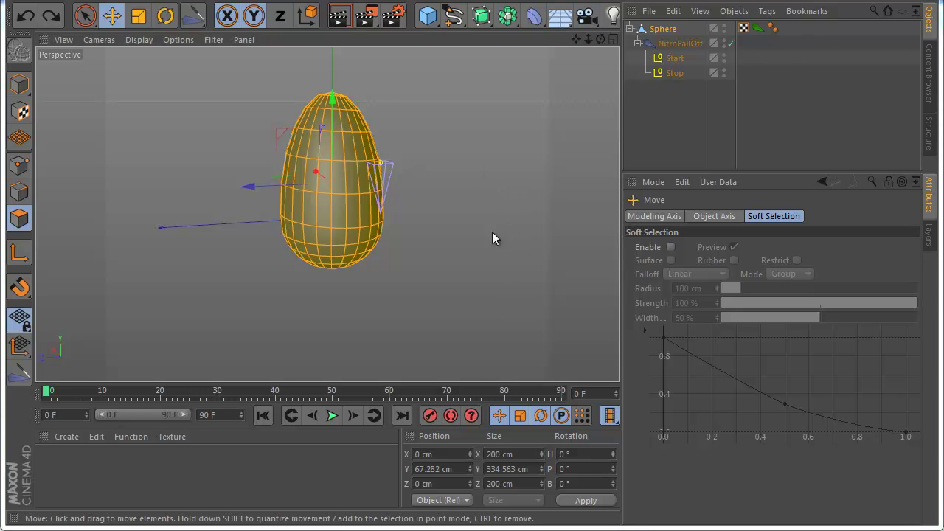
Delete the sphere with its falloff and add a Figure primitive
{"action": "left_click_drag", "start_coordinate": [693, 134], "coordinate": [633, 20]}
{"action": "key", "text": "Delete"}
{"action": "key", "text": "Delete"}
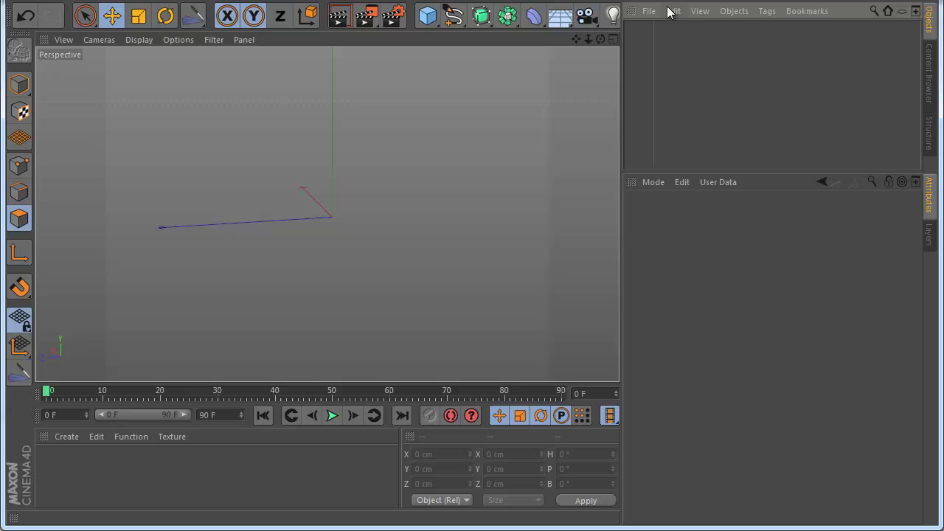
{"action": "left_click", "coordinate": [433, 24]}
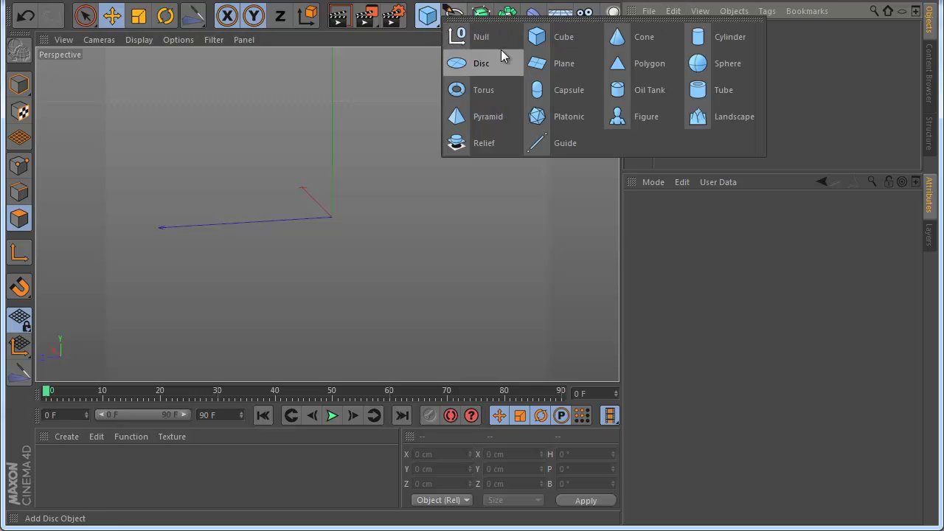
{"action": "left_click", "coordinate": [624, 119]}
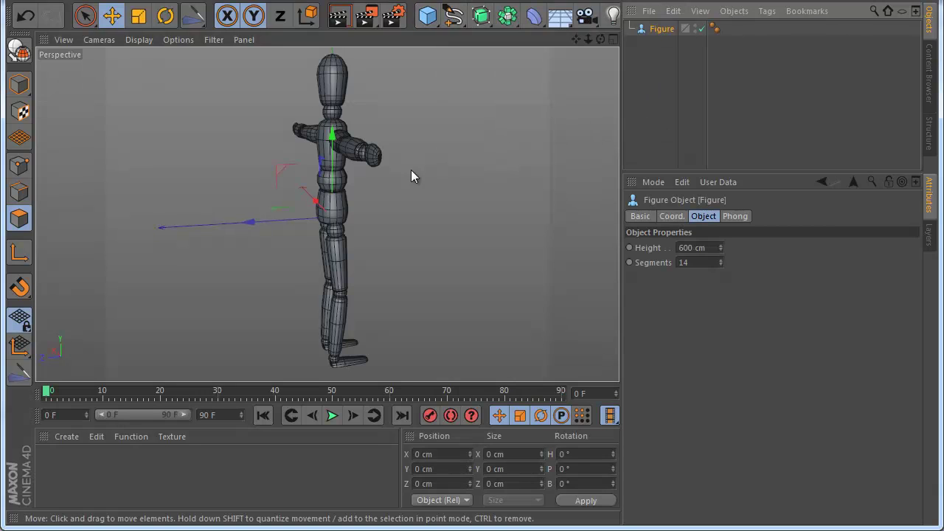
Put the Figure inside a Connect object and convert it to a single editable polygon object
{"action": "left_click_drag", "start_coordinate": [600, 39], "coordinate": [473, 331]}
{"action": "left_click_drag", "start_coordinate": [492, 27], "coordinate": [649, 64]}
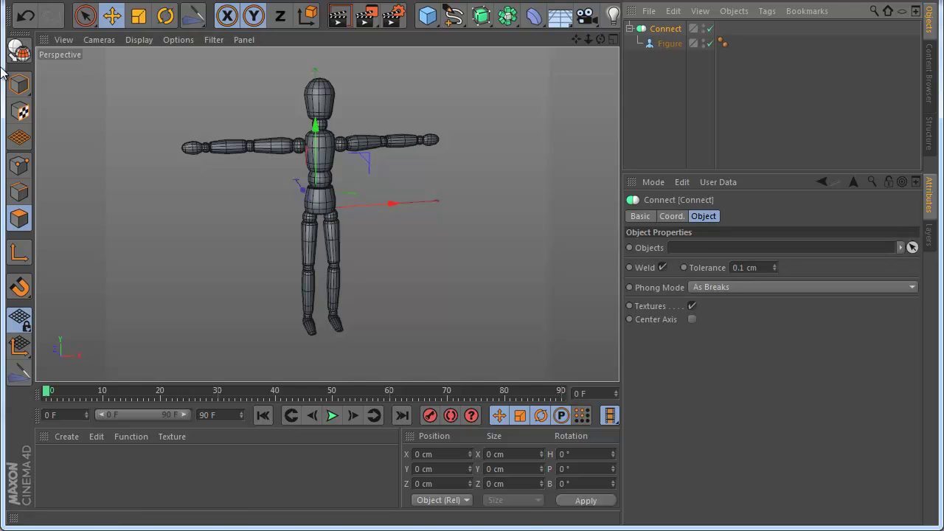
{"action": "left_click", "coordinate": [19, 50]}
Draw three NitroFallOffs on the figure: one along each arm from hand to upper arm, and one between the legs from feet to hips
{"action": "scroll", "coordinate": [283, 258], "scroll_direction": "up", "scroll_amount": 2}
{"action": "scroll", "coordinate": [283, 259], "scroll_direction": "down", "scroll_amount": 2}
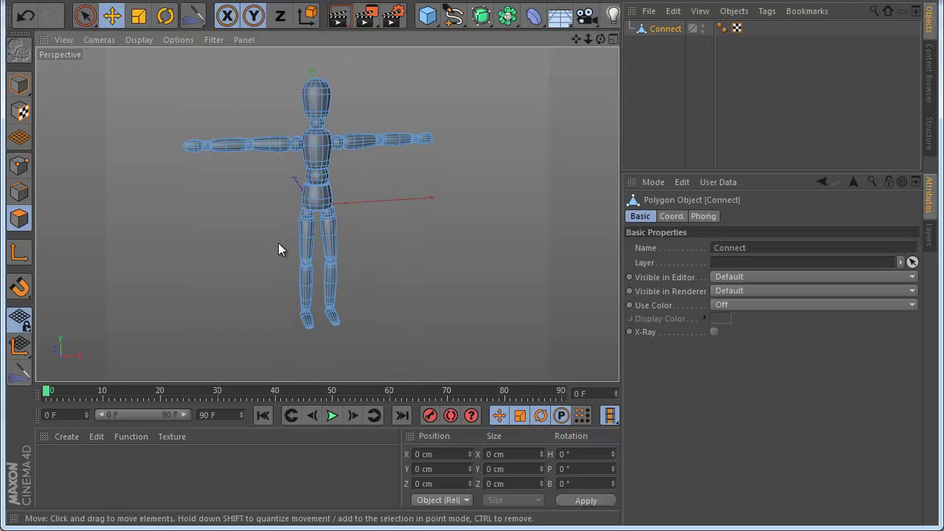
{"action": "scroll", "coordinate": [272, 230], "scroll_direction": "up", "scroll_amount": 1}
{"action": "left_click", "coordinate": [16, 375]}
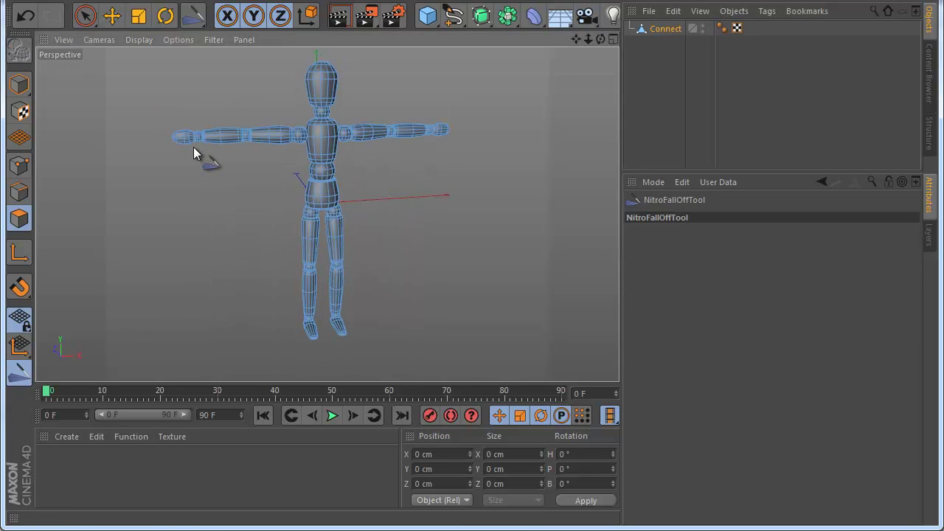
{"action": "left_click", "coordinate": [269, 137]}
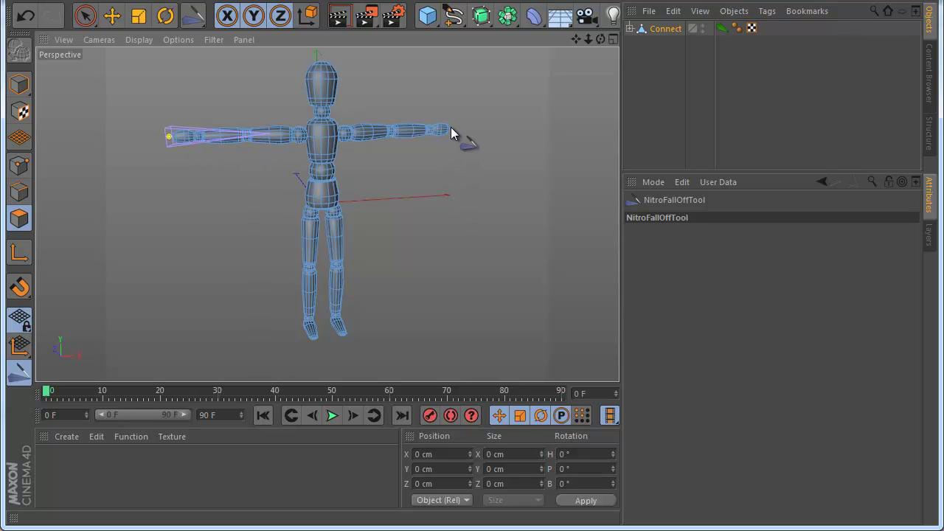
{"action": "left_click", "coordinate": [382, 140]}
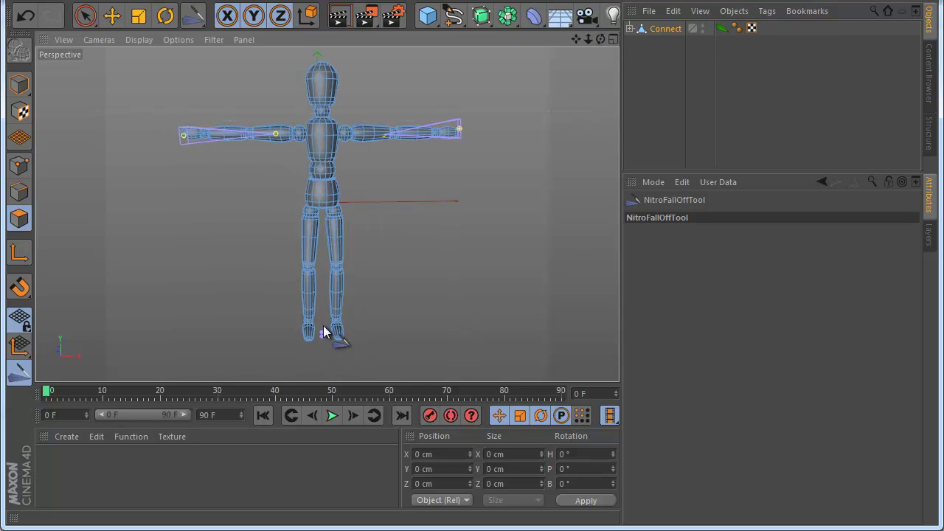
{"action": "left_click", "coordinate": [324, 211]}
{"action": "left_click", "coordinate": [630, 28]}
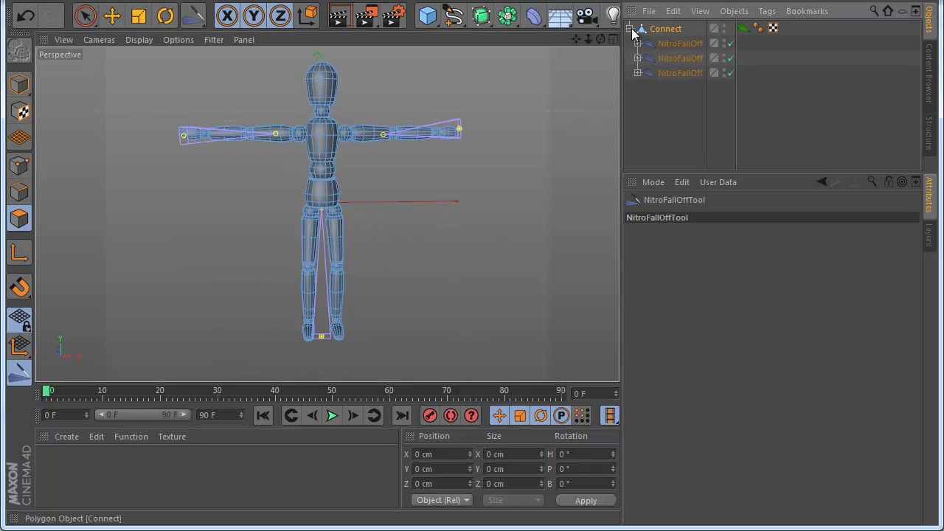
Rectangle-select the polygons of one arm and try moving and rotating them through the falloff
{"action": "left_click", "coordinate": [88, 18]}
{"action": "left_click", "coordinate": [133, 63]}
{"action": "left_click_drag", "start_coordinate": [149, 77], "coordinate": [289, 174]}
{"action": "left_click_drag", "start_coordinate": [311, 133], "coordinate": [279, 132]}
{"action": "key", "text": "ctrl+z"}
{"action": "key", "text": "r"}
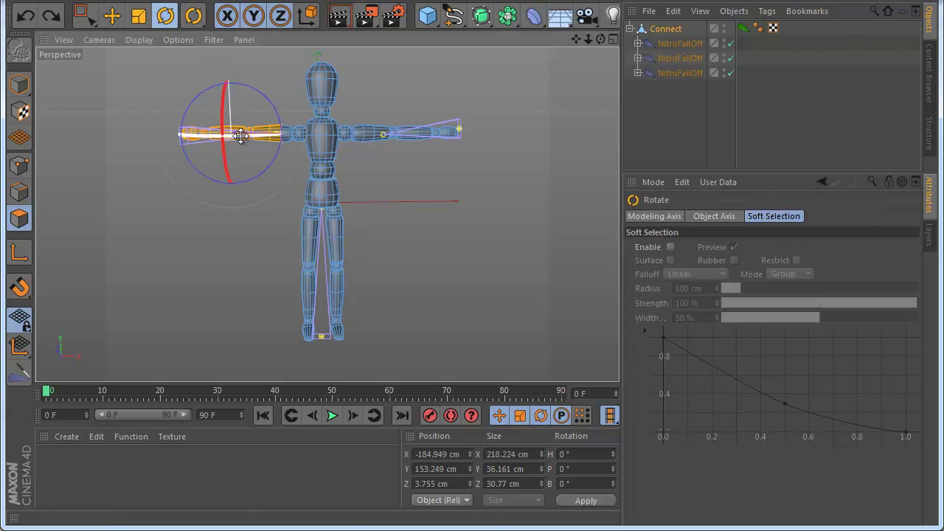
{"action": "left_click_drag", "start_coordinate": [211, 91], "coordinate": [321, 124]}
{"action": "key", "text": "ctrl+z"}
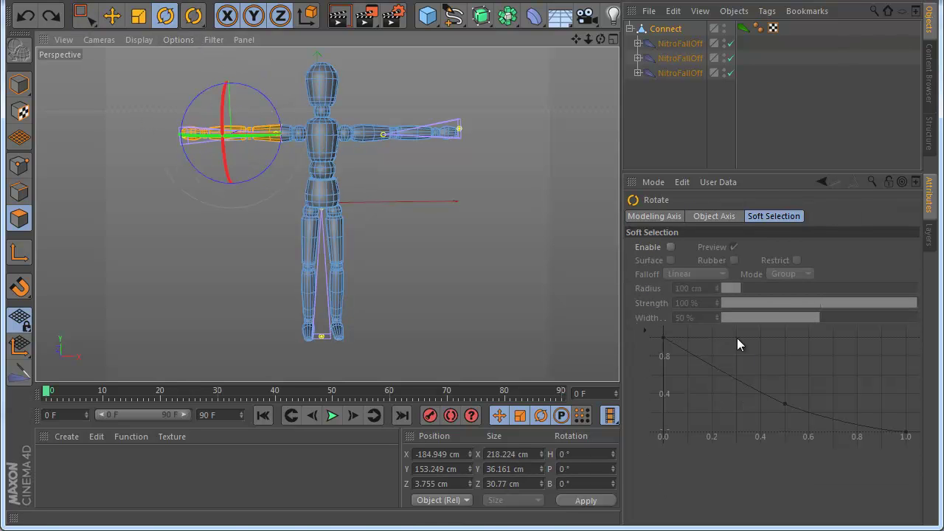
Turn off Only Select Visible Elements, reselect the whole arm and rotate it so the forearm curls upward
{"action": "key", "text": "0"}
{"action": "left_click", "coordinate": [748, 261]}
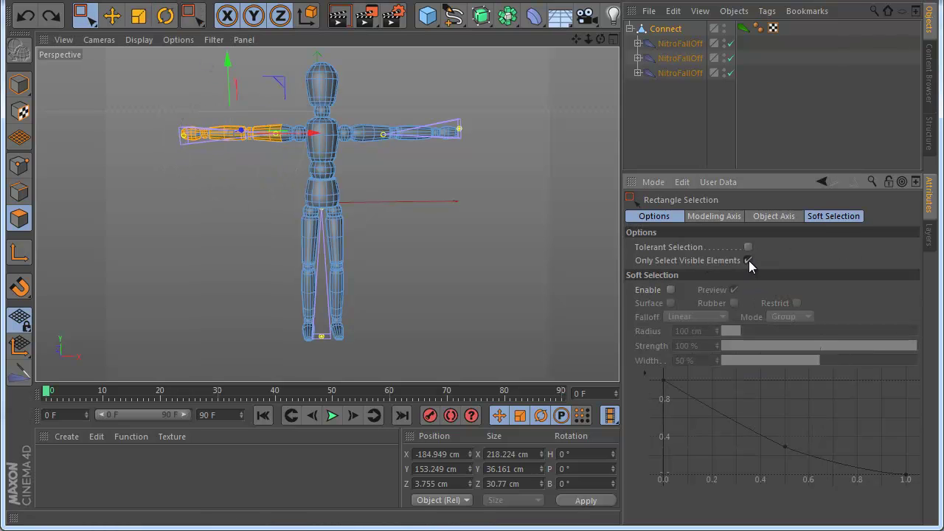
{"action": "left_click_drag", "start_coordinate": [157, 90], "coordinate": [292, 178]}
{"action": "key", "text": "r"}
{"action": "left_click_drag", "start_coordinate": [272, 101], "coordinate": [267, 81]}
Rectangle-select the polygons of the opposite arm and rotate them so that forearm curls upward too
{"action": "left_click", "coordinate": [89, 22]}
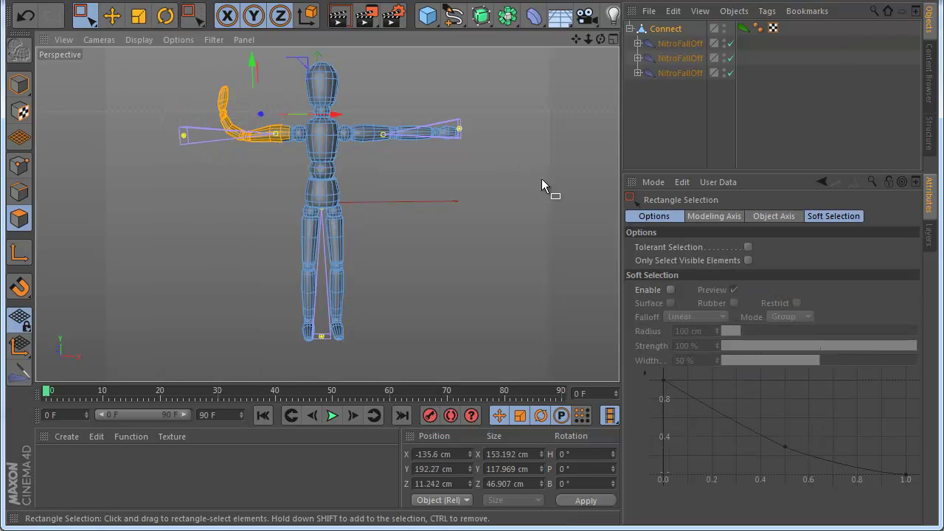
{"action": "left_click_drag", "start_coordinate": [500, 183], "coordinate": [500, 184]}
{"action": "left_click", "coordinate": [166, 15]}
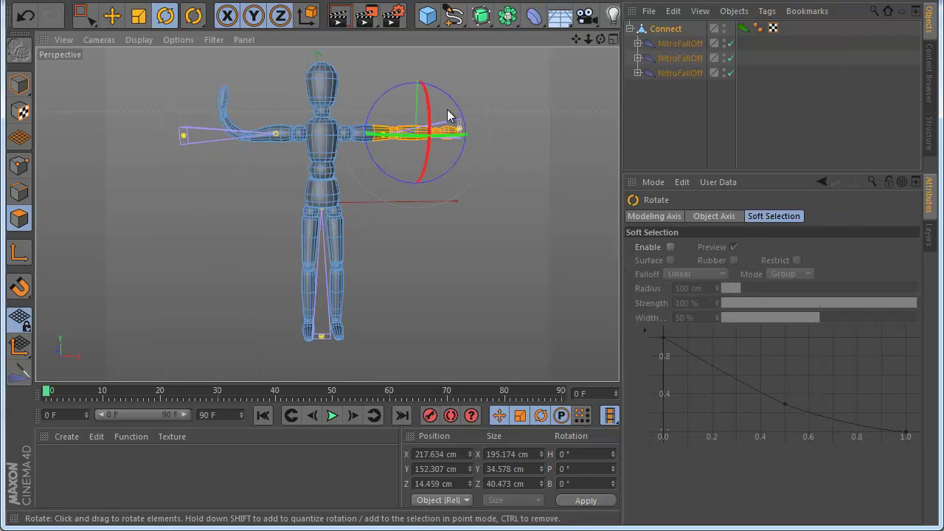
{"action": "left_click_drag", "start_coordinate": [457, 106], "coordinate": [376, 90]}
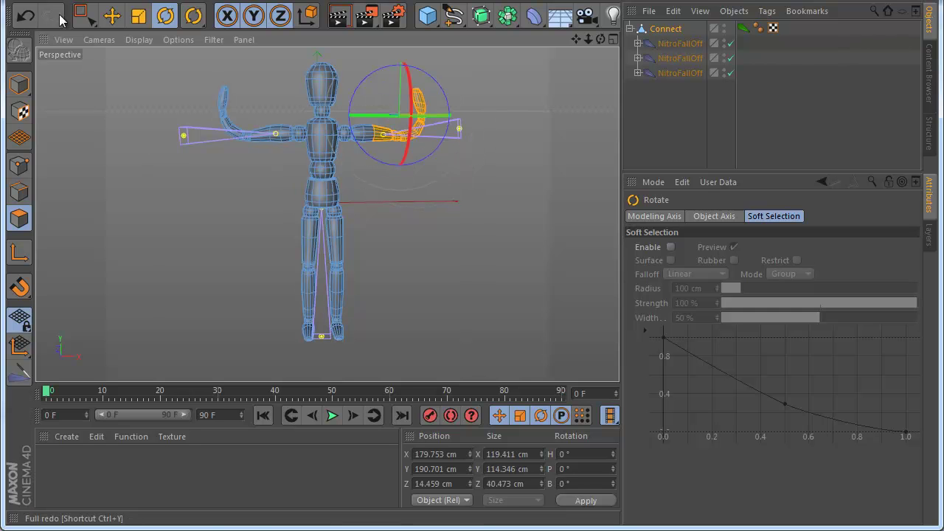
Rectangle-select the polygons of both legs and move them up along Y to shorten the legs
{"action": "left_click", "coordinate": [85, 15]}
{"action": "left_click_drag", "start_coordinate": [372, 350], "coordinate": [372, 348]}
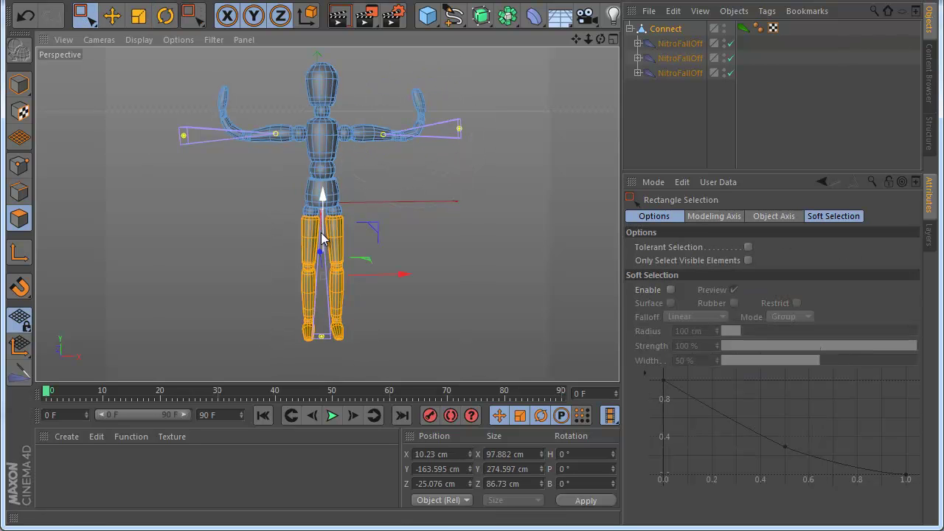
{"action": "left_click_drag", "start_coordinate": [327, 213], "coordinate": [339, 147]}
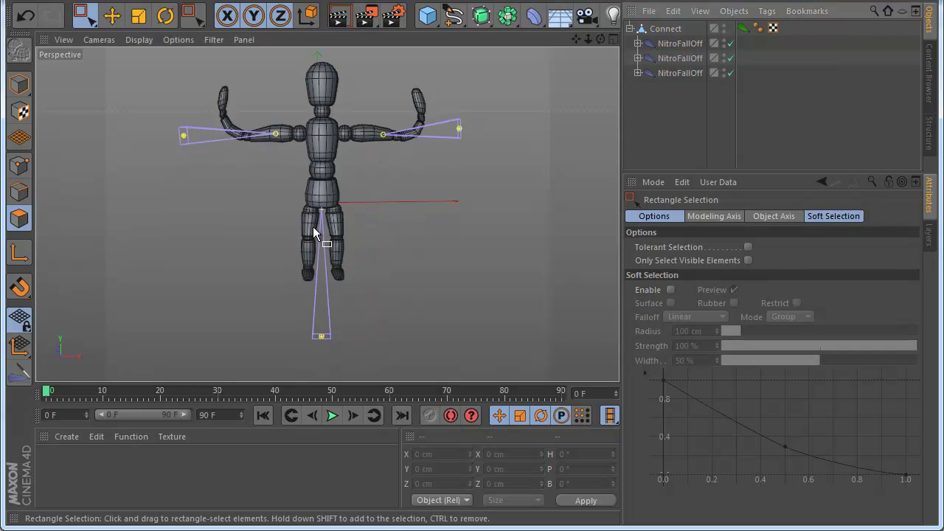
Try moving the leg falloff sideways along X
{"action": "scroll", "coordinate": [312, 227], "scroll_direction": "down", "scroll_amount": 2}
{"action": "left_click_drag", "start_coordinate": [706, 128], "coordinate": [659, 54]}
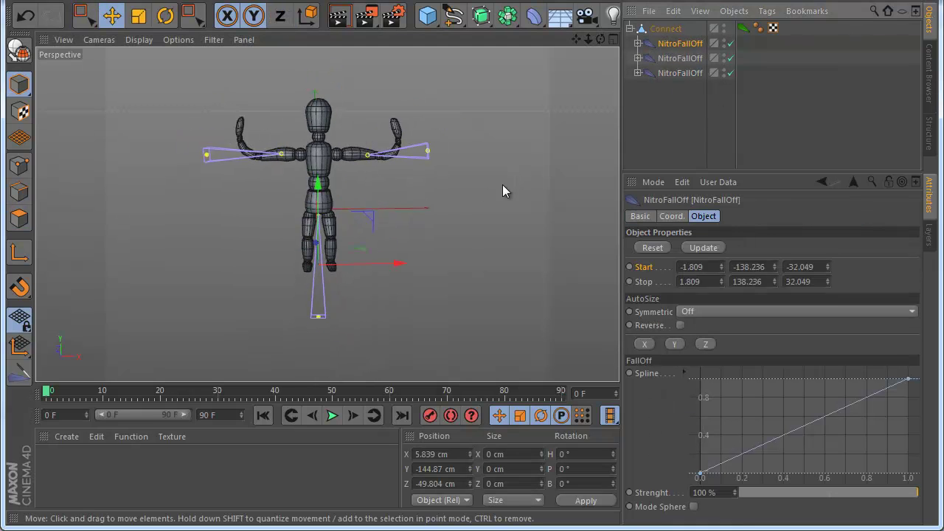
{"action": "left_click_drag", "start_coordinate": [404, 261], "coordinate": [463, 266]}
{"action": "key", "text": "ctrl+z"}
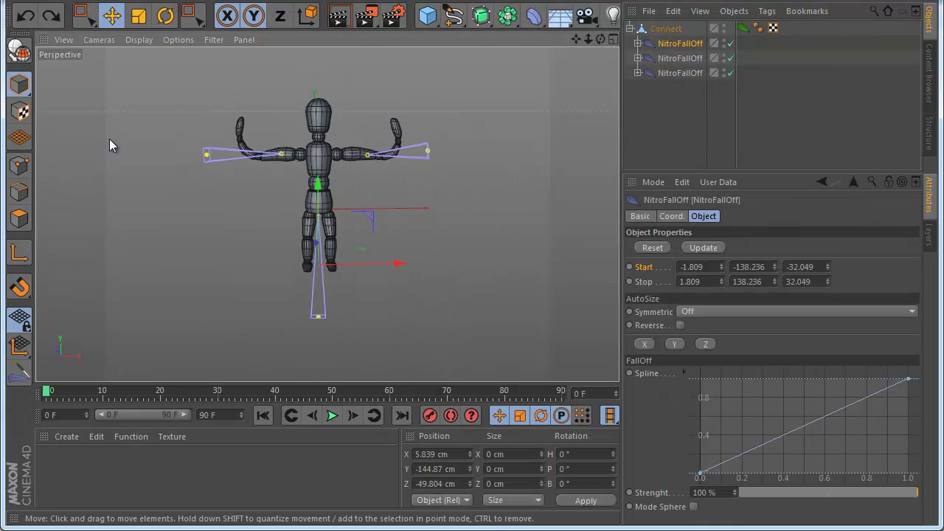
Select all three falloffs and bend their spline below the diagonal with points near 0.26, 0.53, 0.7 and 0.82
{"action": "left_click", "coordinate": [674, 73], "text": "shift"}
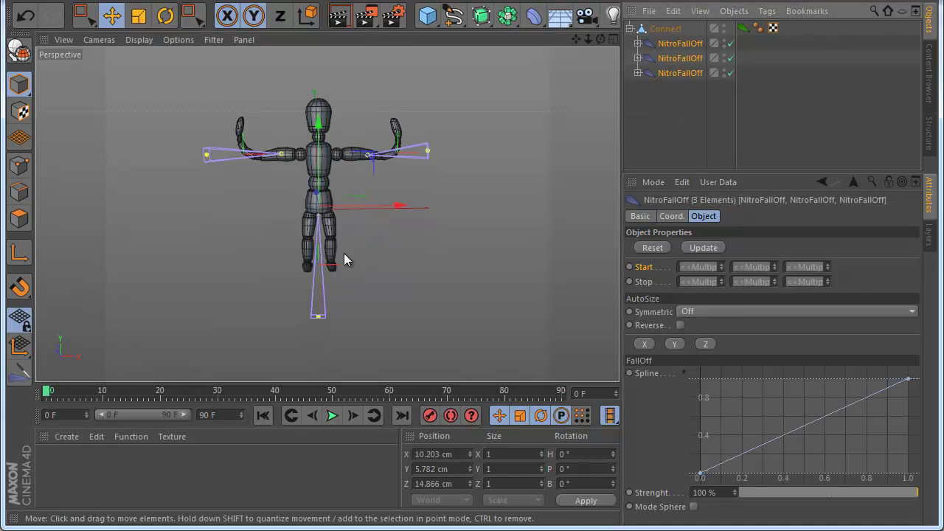
{"action": "mouse_move", "coordinate": [393, 212]}
{"action": "left_mouse_down"}
{"action": "mouse_move", "coordinate": [556, 215]}
{"action": "mouse_move", "coordinate": [464, 328]}
{"action": "mouse_move", "coordinate": [397, 226]}
{"action": "mouse_move", "coordinate": [287, 222]}
{"action": "mouse_move", "coordinate": [556, 219]}
{"action": "mouse_move", "coordinate": [407, 220]}
{"action": "left_mouse_up"}
{"action": "key", "text": "ctrl+z"}
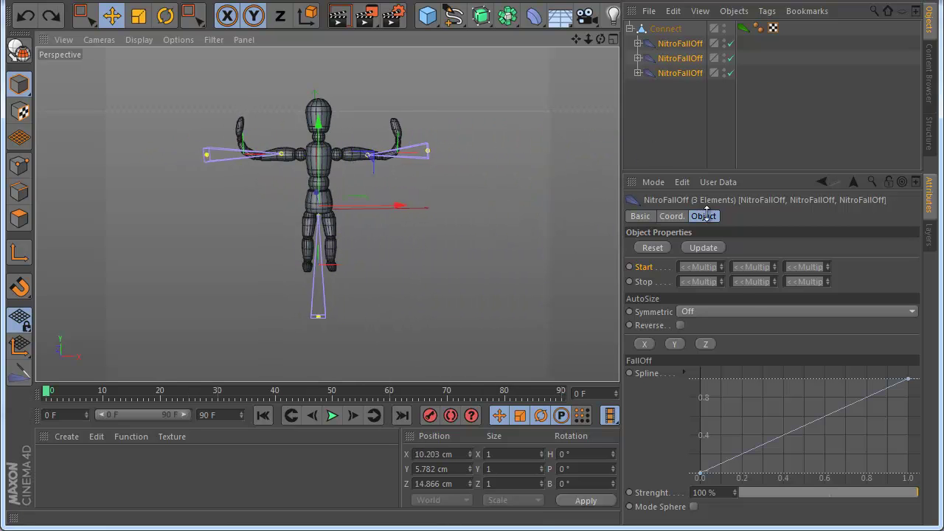
{"action": "left_click_drag", "start_coordinate": [743, 457], "coordinate": [879, 436]}
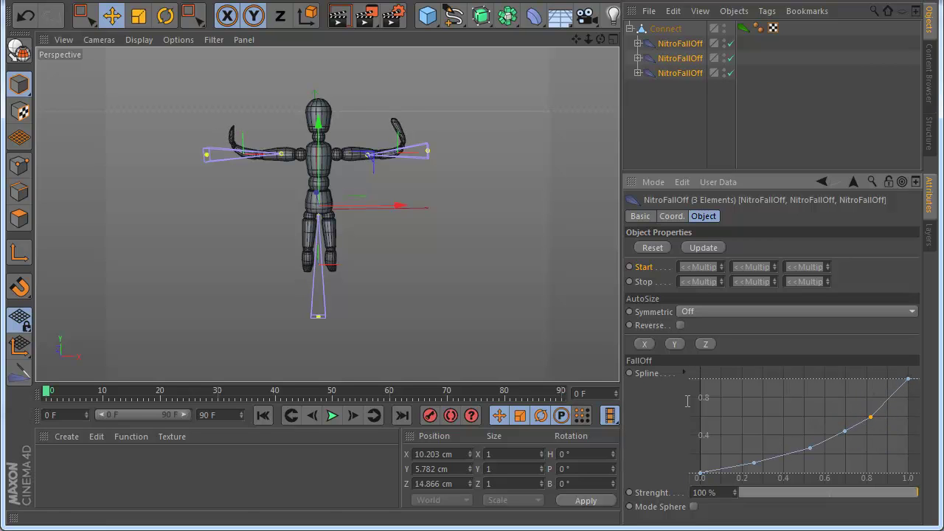
Finish the figure's NitroFallOff tag to bake the deformation and remove the falloffs
{"action": "left_click_drag", "start_coordinate": [597, 41], "coordinate": [471, 325]}
{"action": "left_click", "coordinate": [743, 28]}
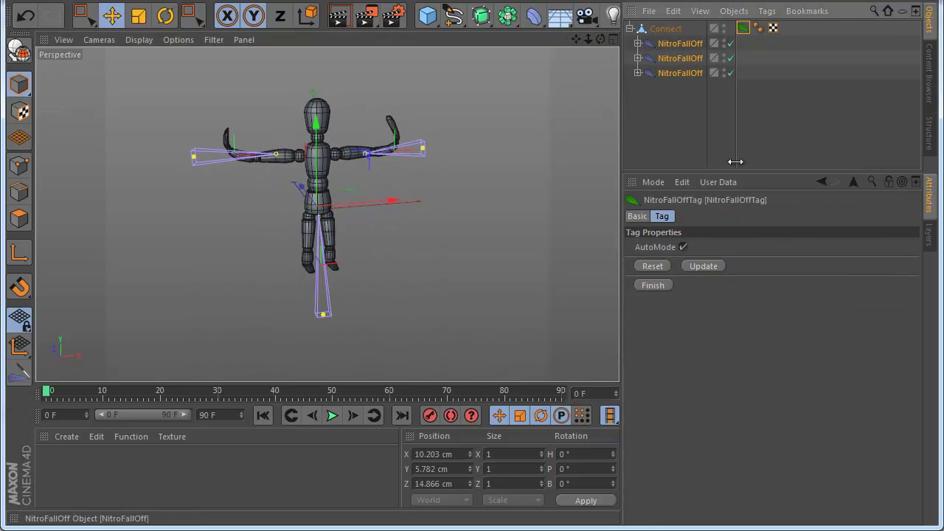
{"action": "left_click", "coordinate": [660, 279]}
{"action": "left_click_drag", "start_coordinate": [598, 41], "coordinate": [509, 329]}
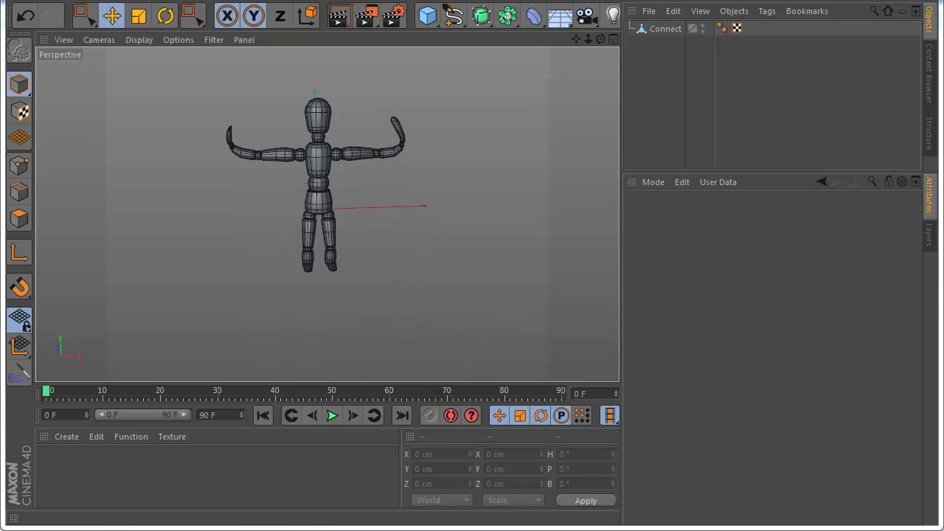